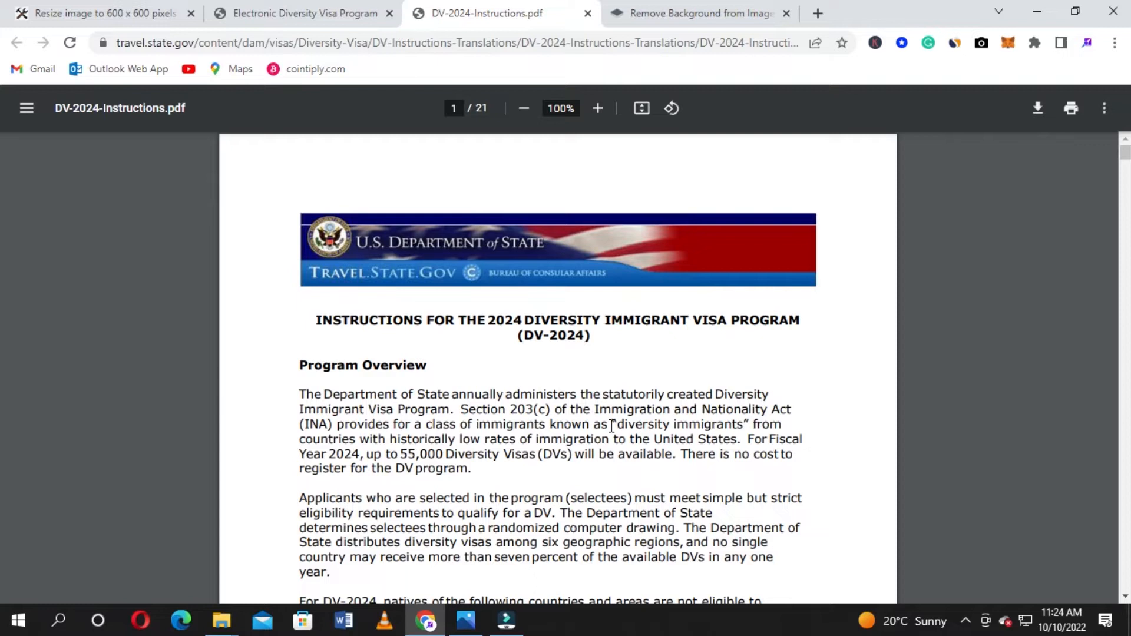
Scroll down the DV-2024 instructions PDF to the ineligible-countries list and eligibility requirements
scroll(559, 507, "down", 5)
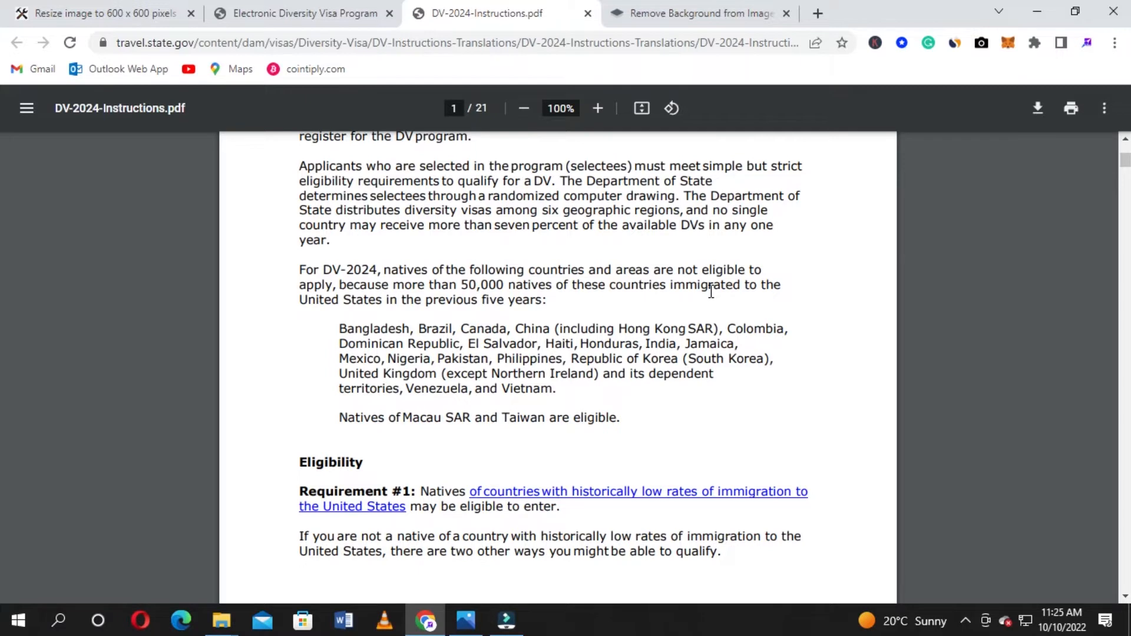
scroll(334, 408, "down", 2)
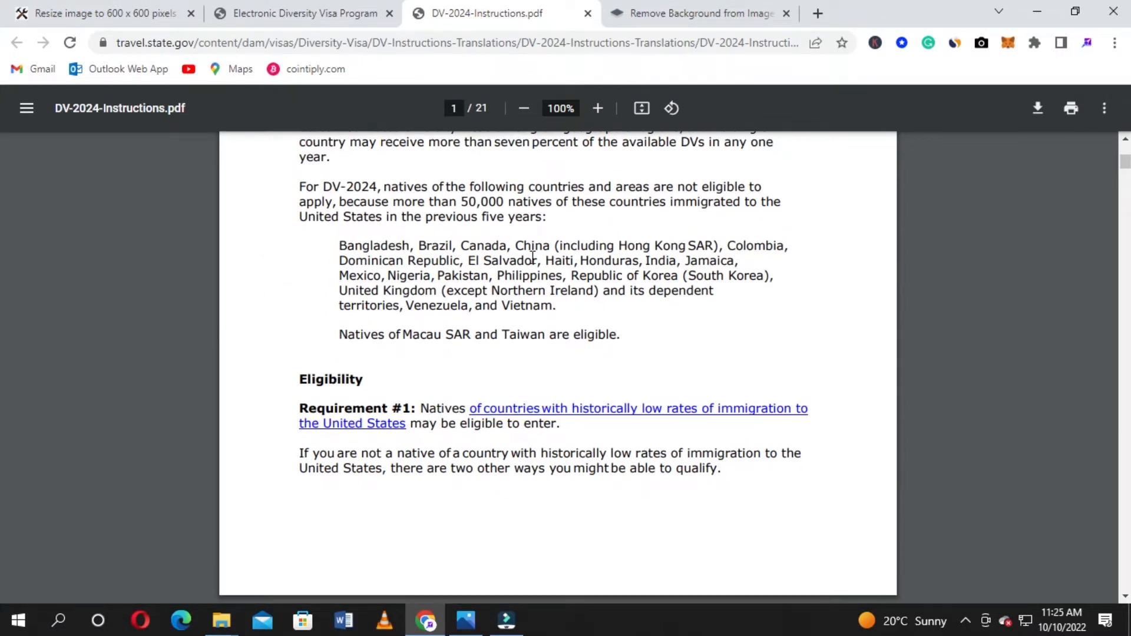
Highlight and deselect the ineligible-countries list, then read on to page 2's spouse and parent qualification options
left_click_drag(339, 246, 645, 314)
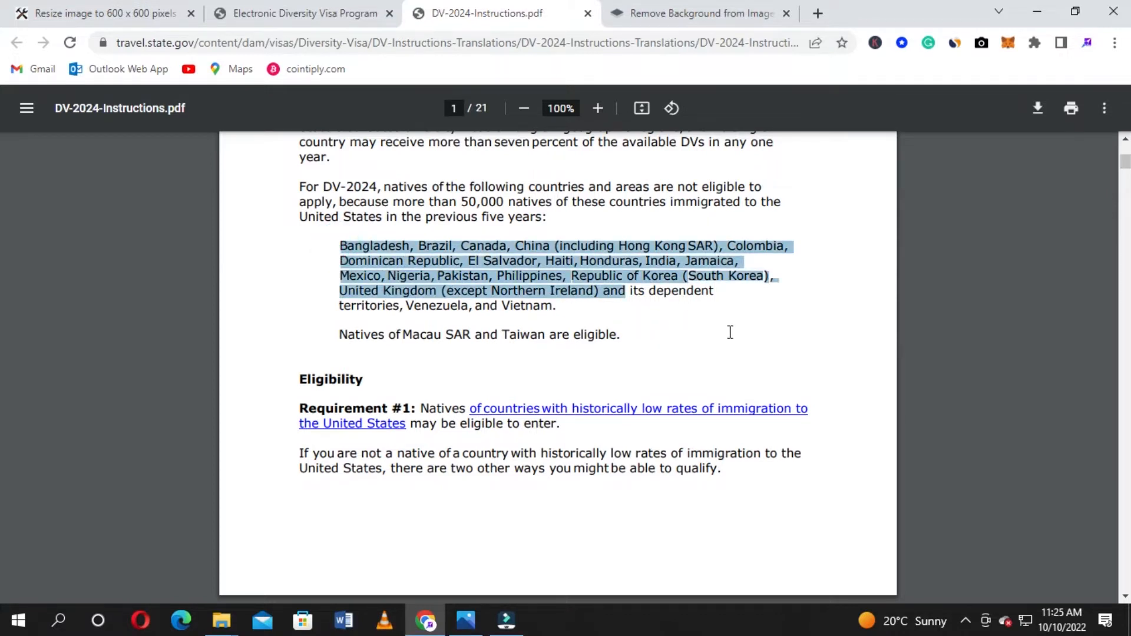
left_click(269, 265)
scroll(269, 264, "down", 3)
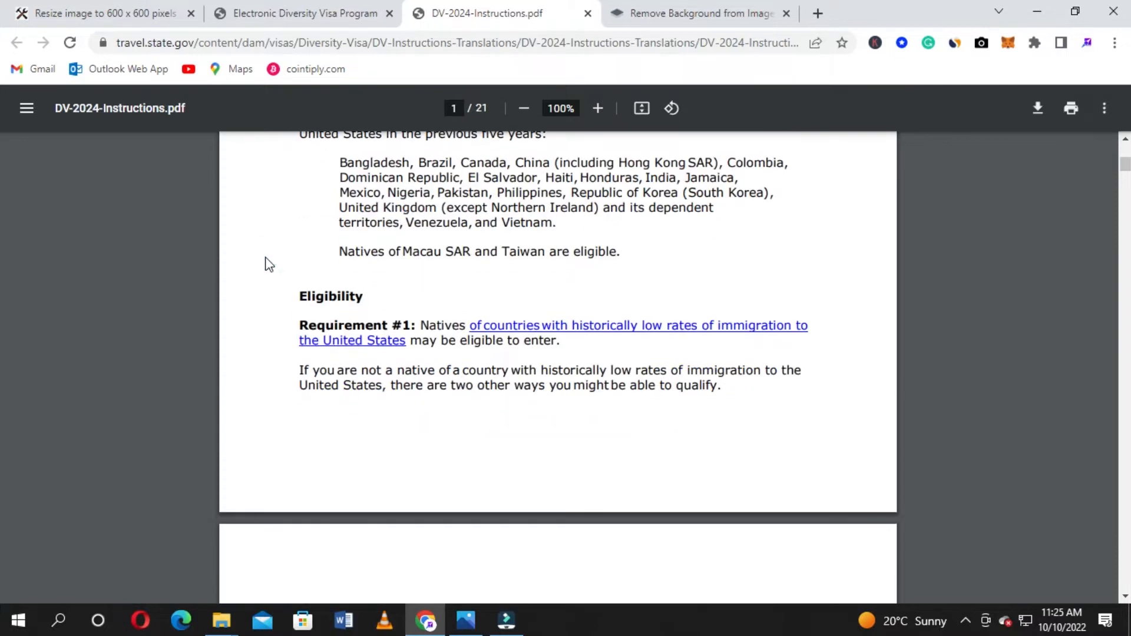
scroll(269, 264, "up", 3)
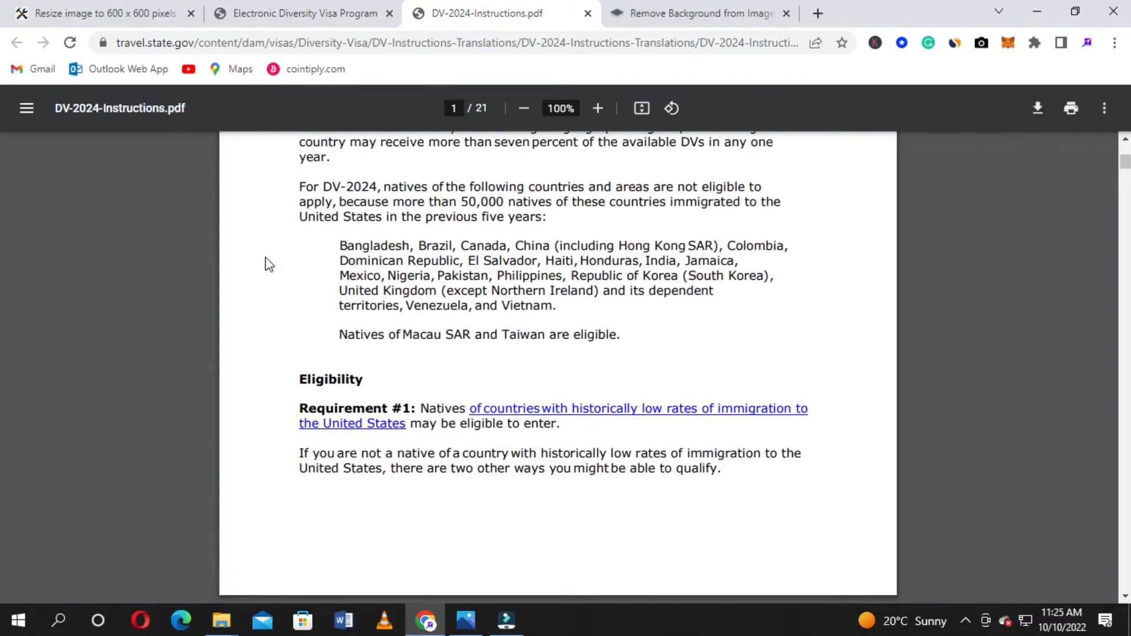
scroll(270, 264, "down", 3)
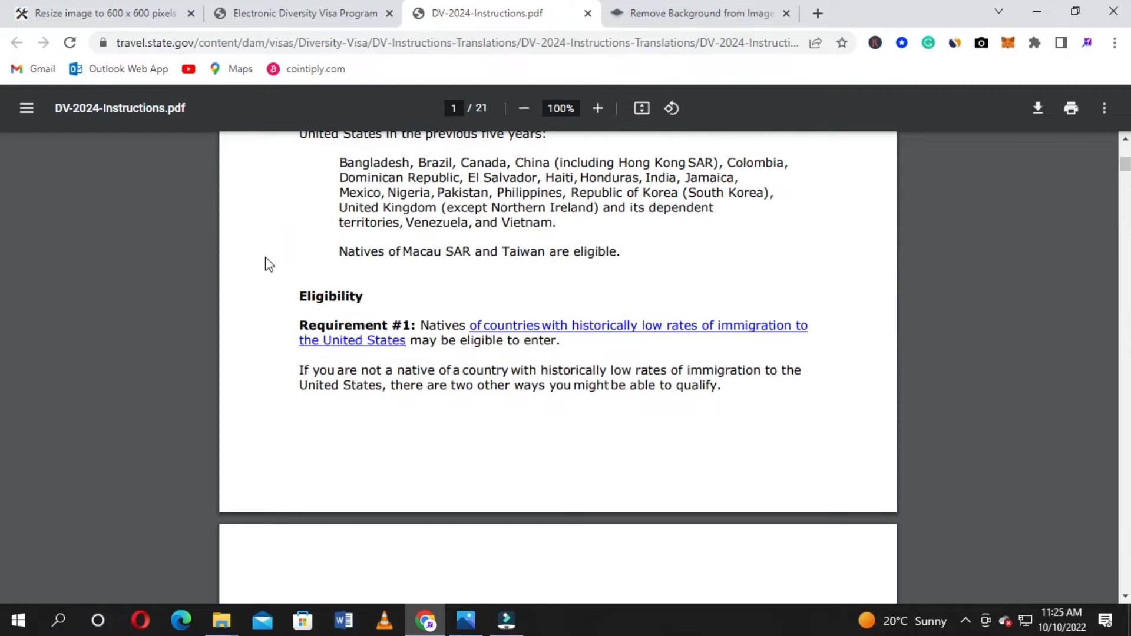
scroll(269, 264, "down", 6)
scroll(269, 265, "up", 6)
scroll(247, 280, "up", 3)
scroll(247, 279, "down", 6)
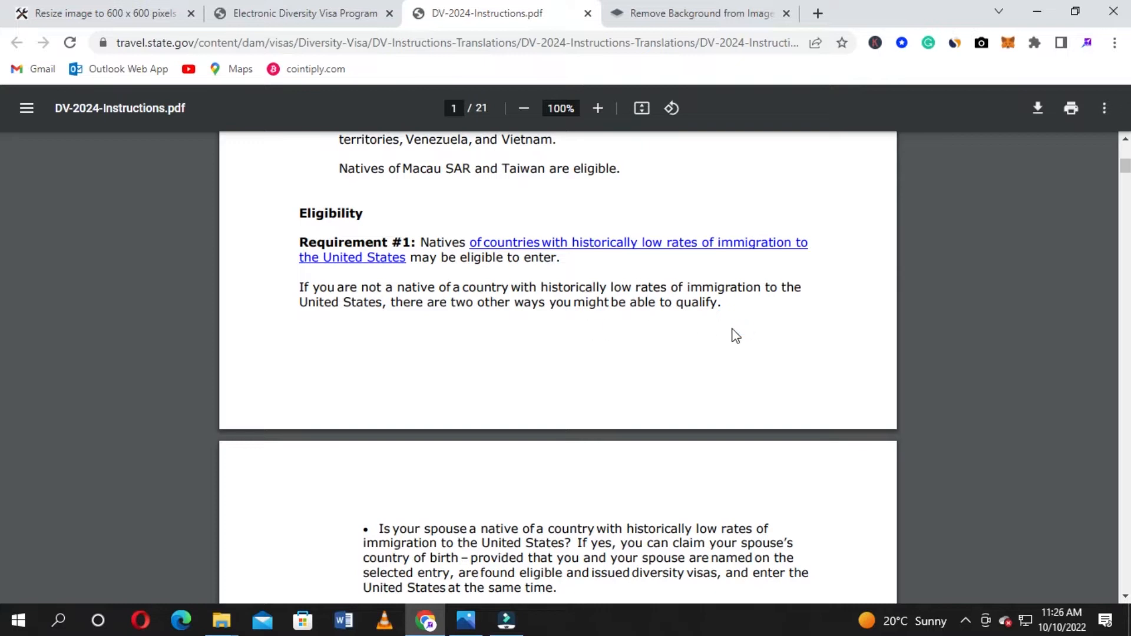
scroll(557, 313, "up", 4)
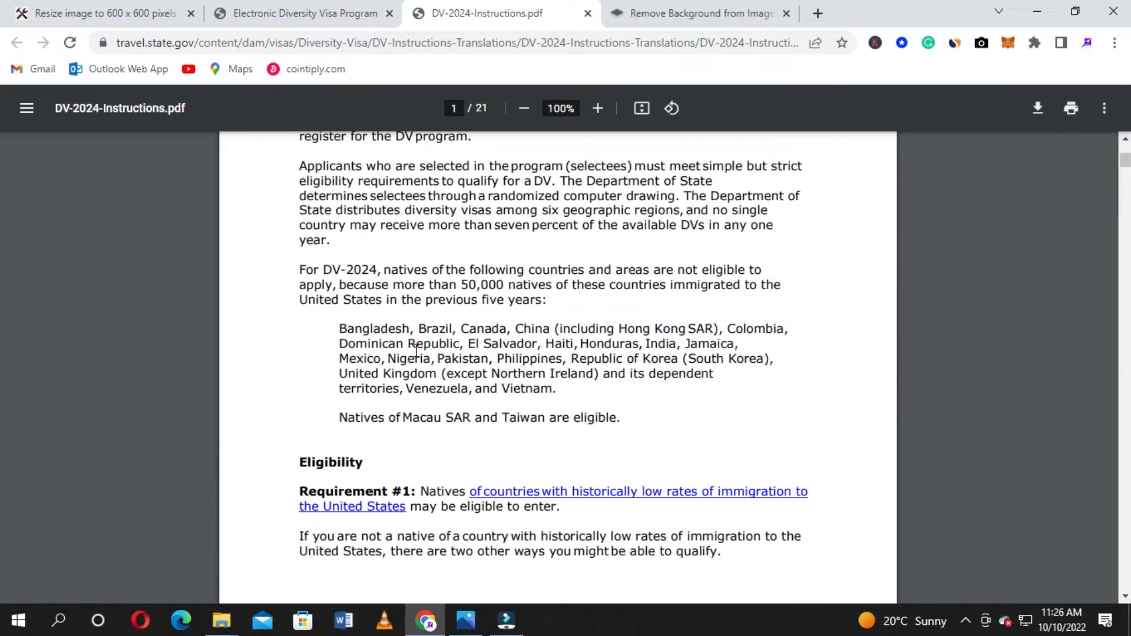
scroll(661, 371, "down", 6)
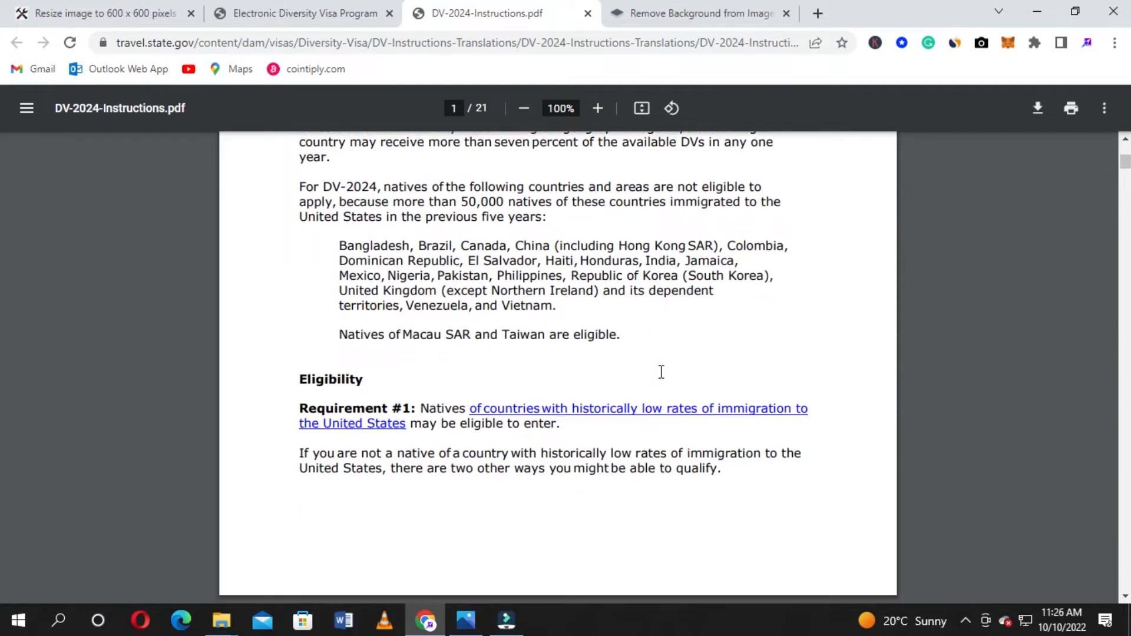
scroll(661, 372, "down", 2)
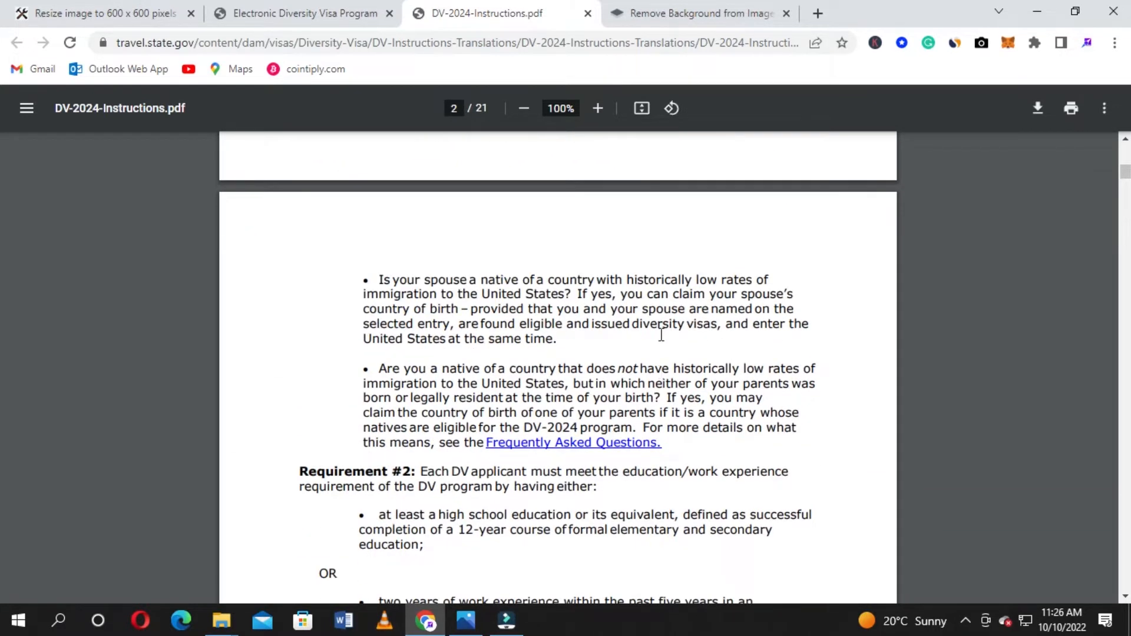
Scroll page 2 to Requirement #2's education or work-experience paragraph with the O*Net Online link
scroll(661, 335, "down", 1)
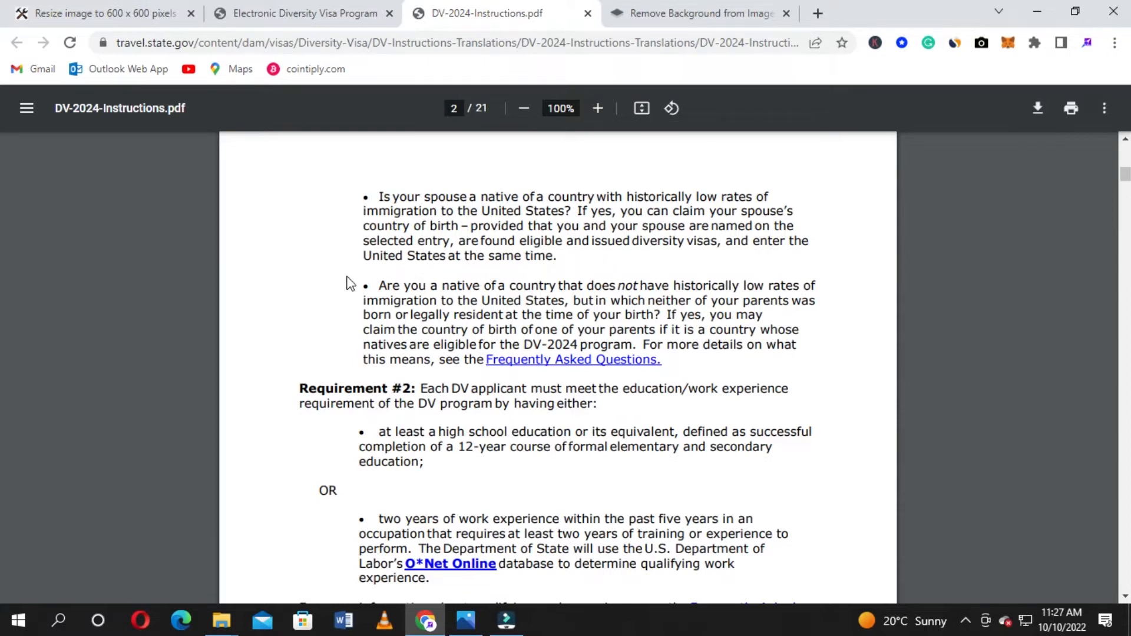
scroll(348, 282, "down", 1)
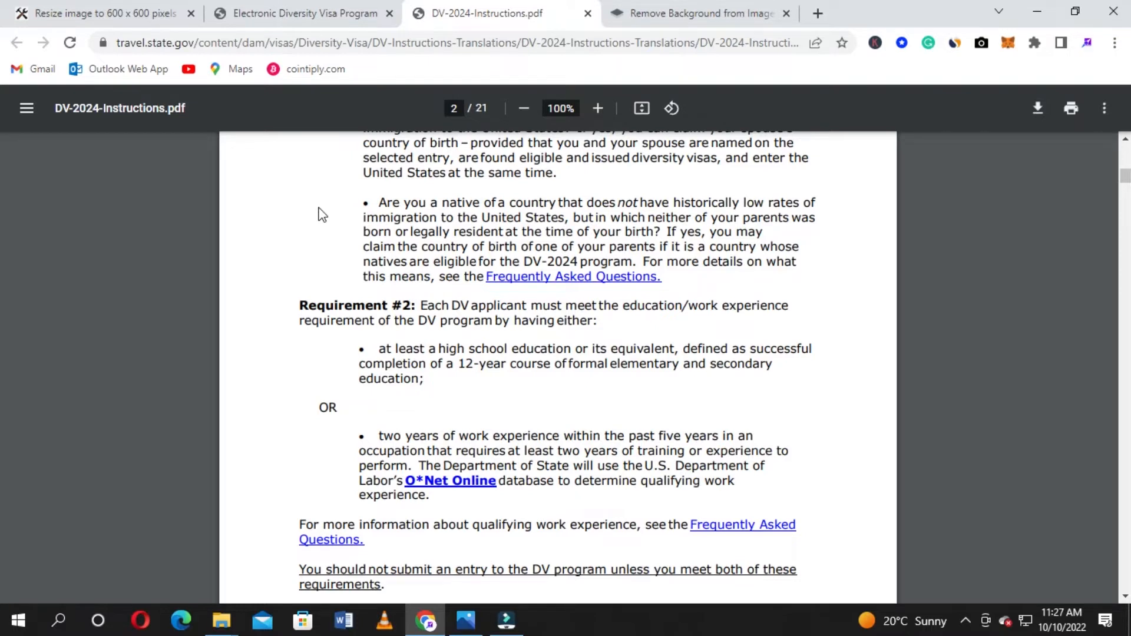
scroll(319, 228, "up", 3)
scroll(319, 227, "down", 4)
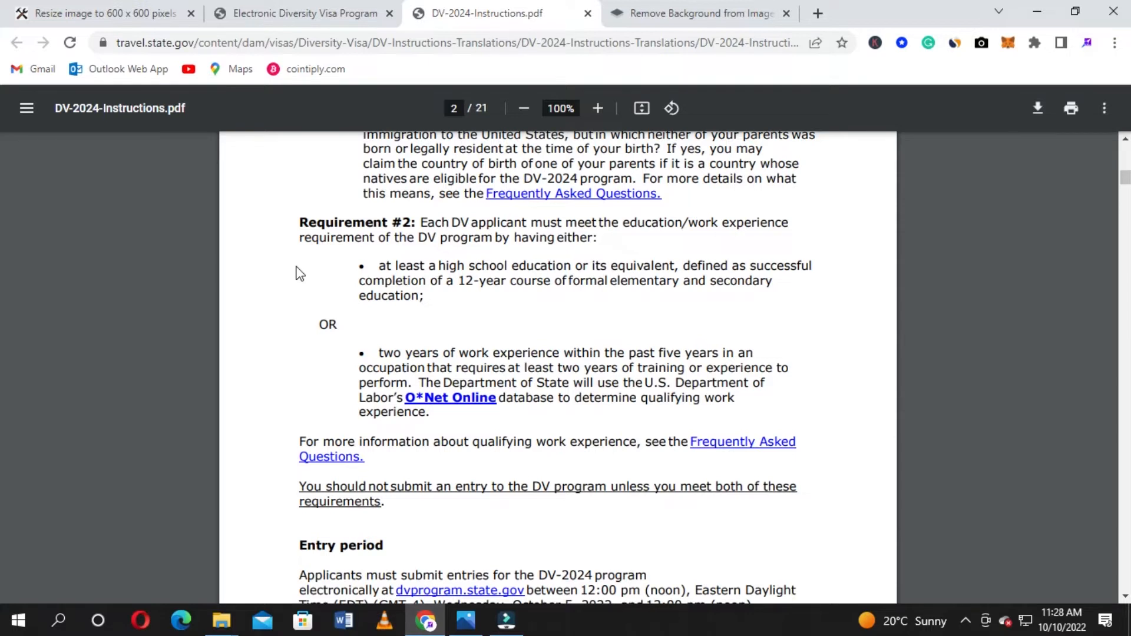
left_click(469, 401)
left_click(468, 400)
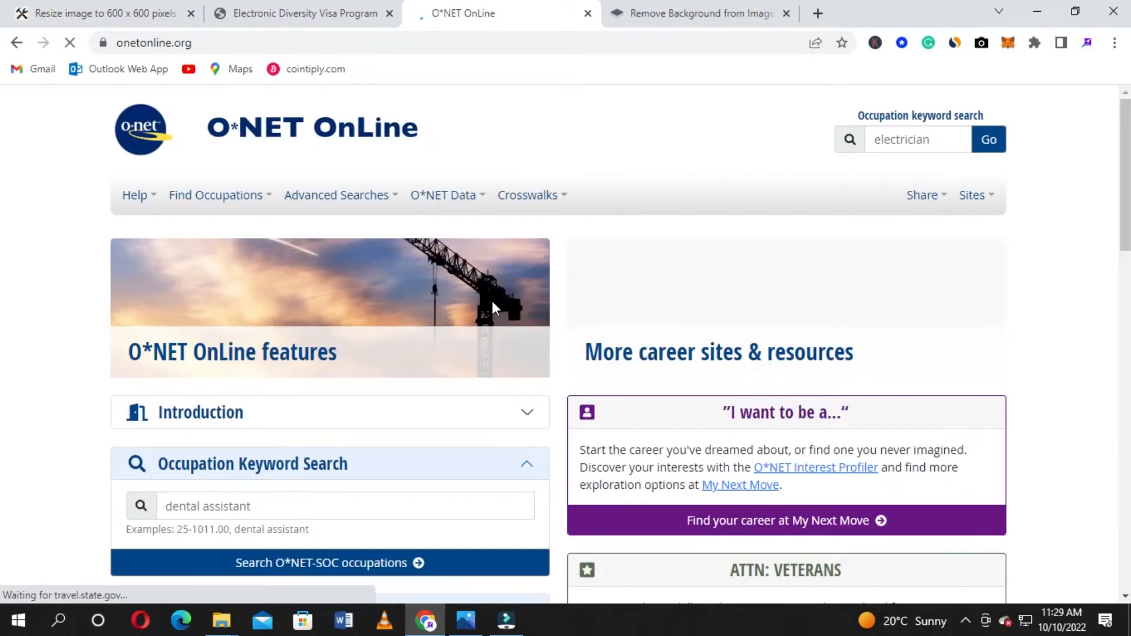
scroll(492, 301, "down", 4)
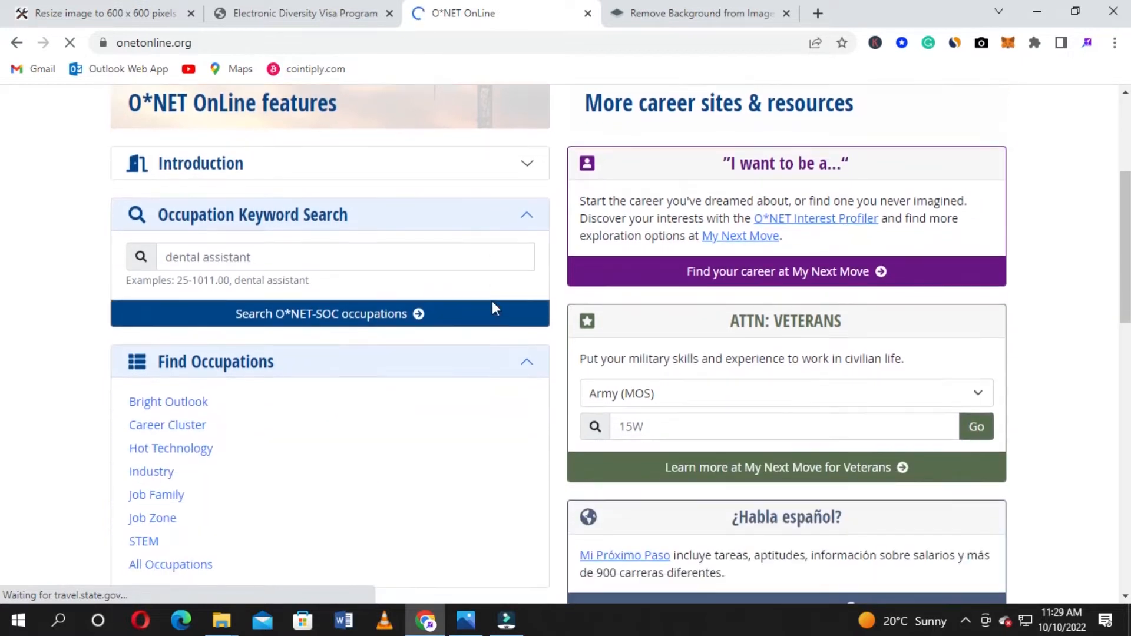
scroll(493, 302, "down", 4)
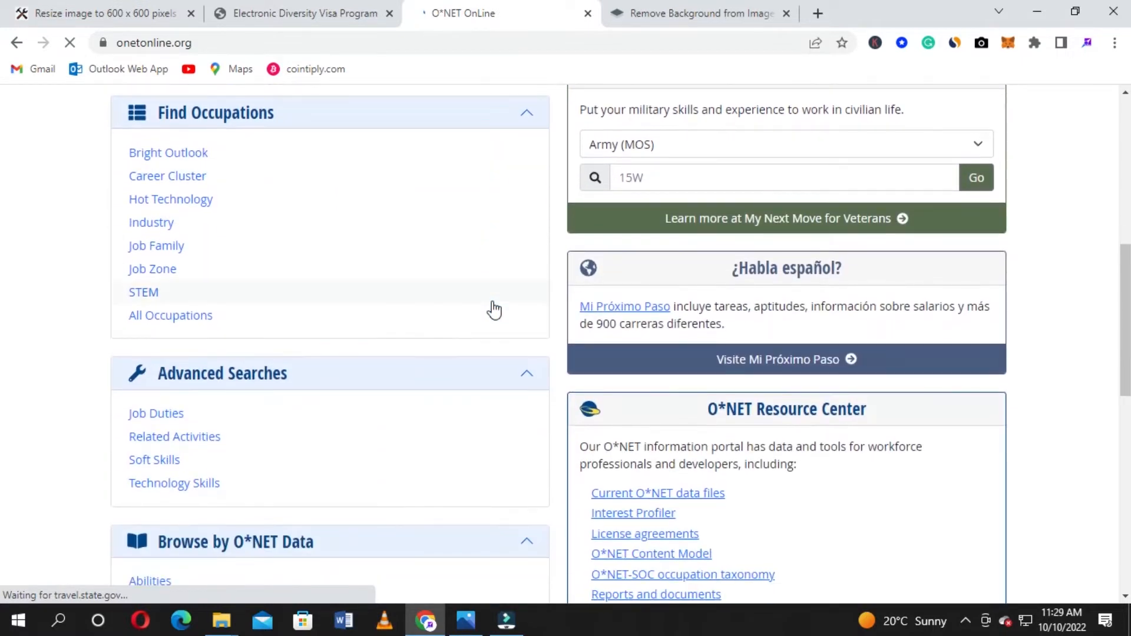
scroll(494, 309, "up", 7)
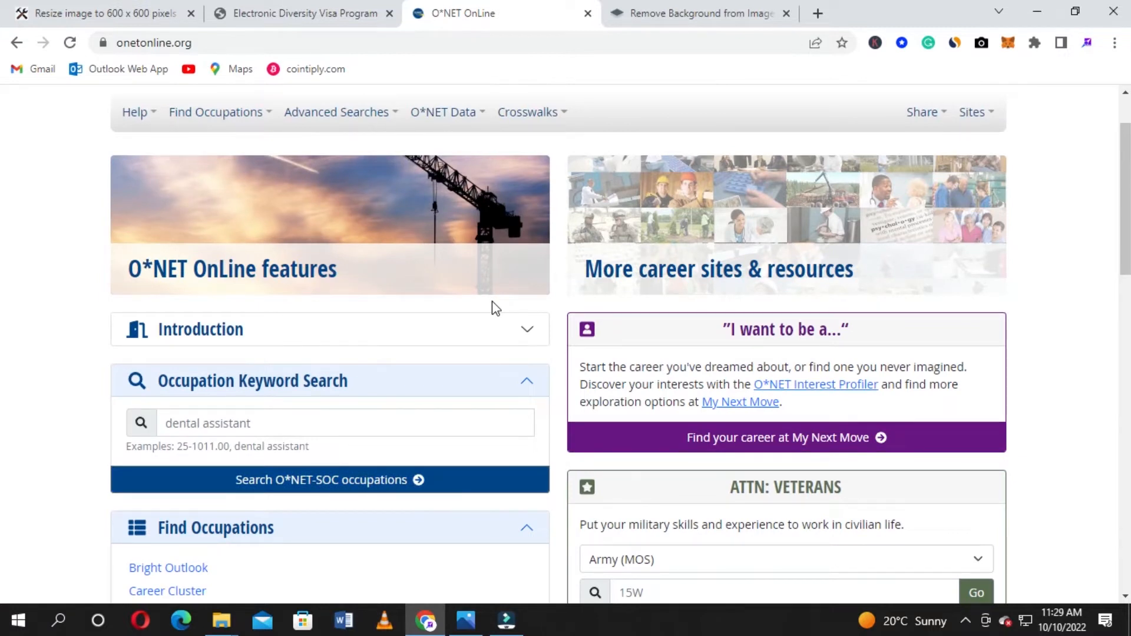
scroll(495, 308, "down", 5)
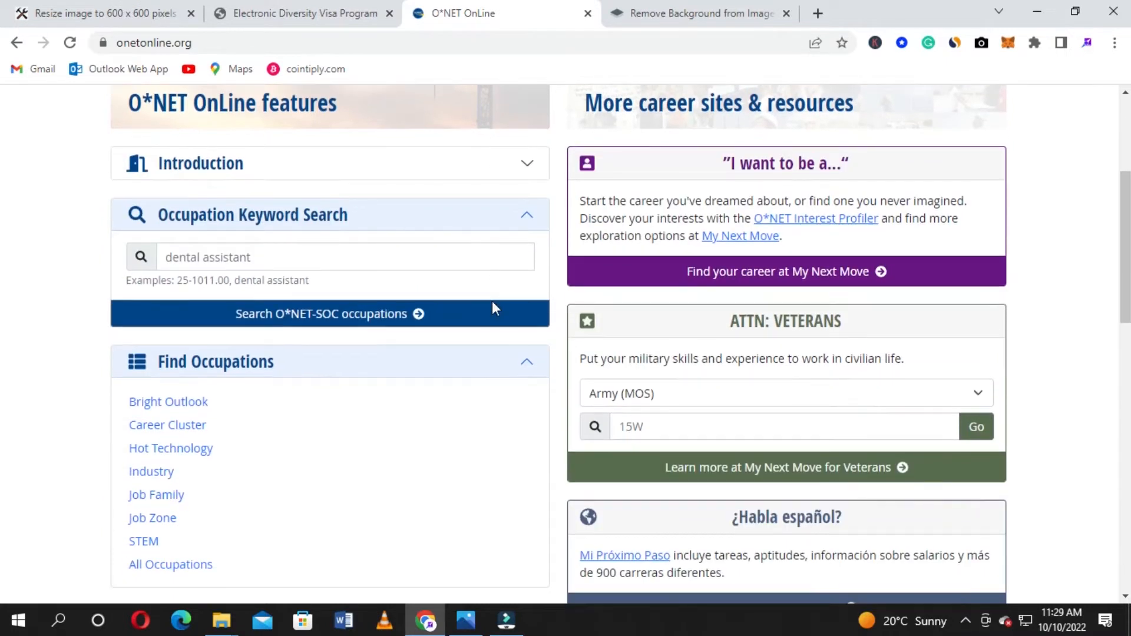
scroll(494, 309, "up", 5)
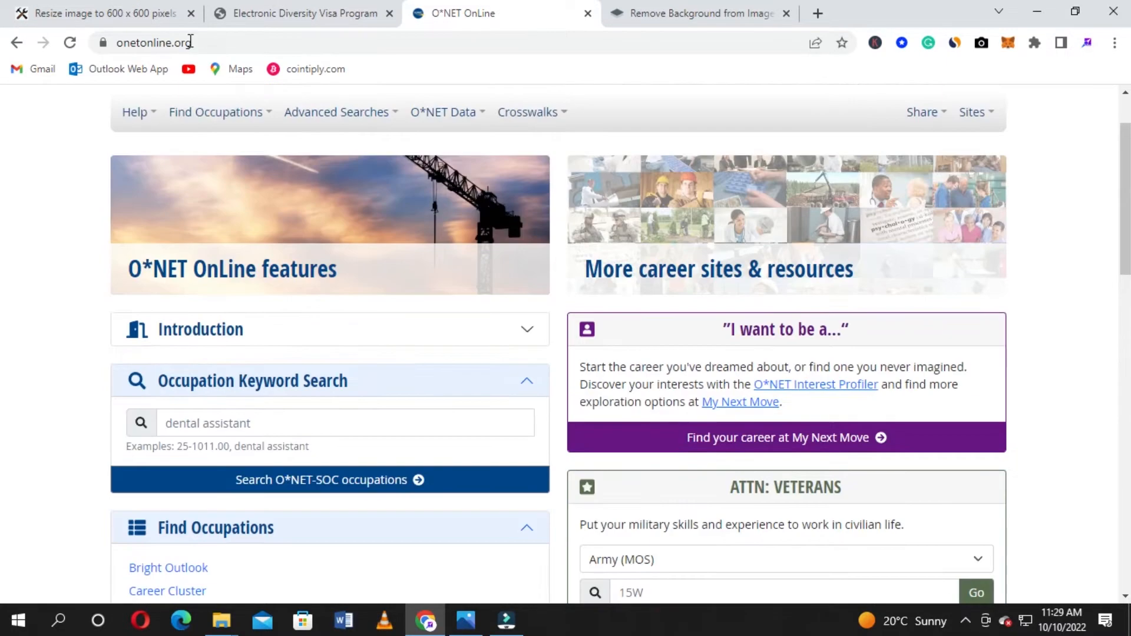
left_click(17, 43)
left_click(16, 43)
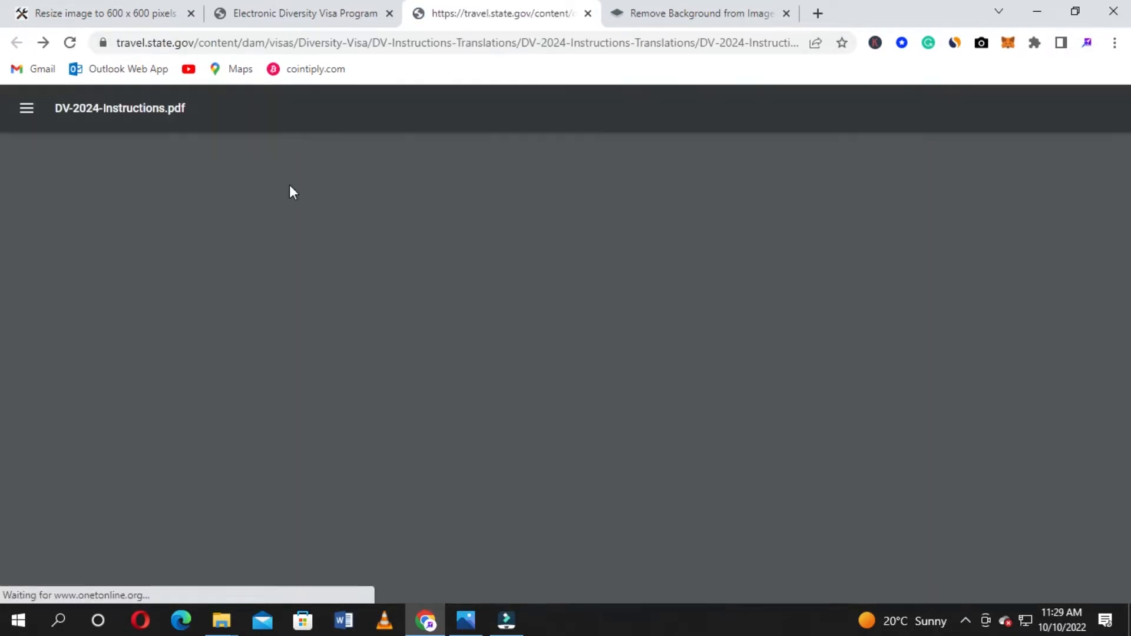
Scroll the reloaded PDF to the Entry period section, October 5 – November 8, 2022
scroll(383, 217, "down", 10)
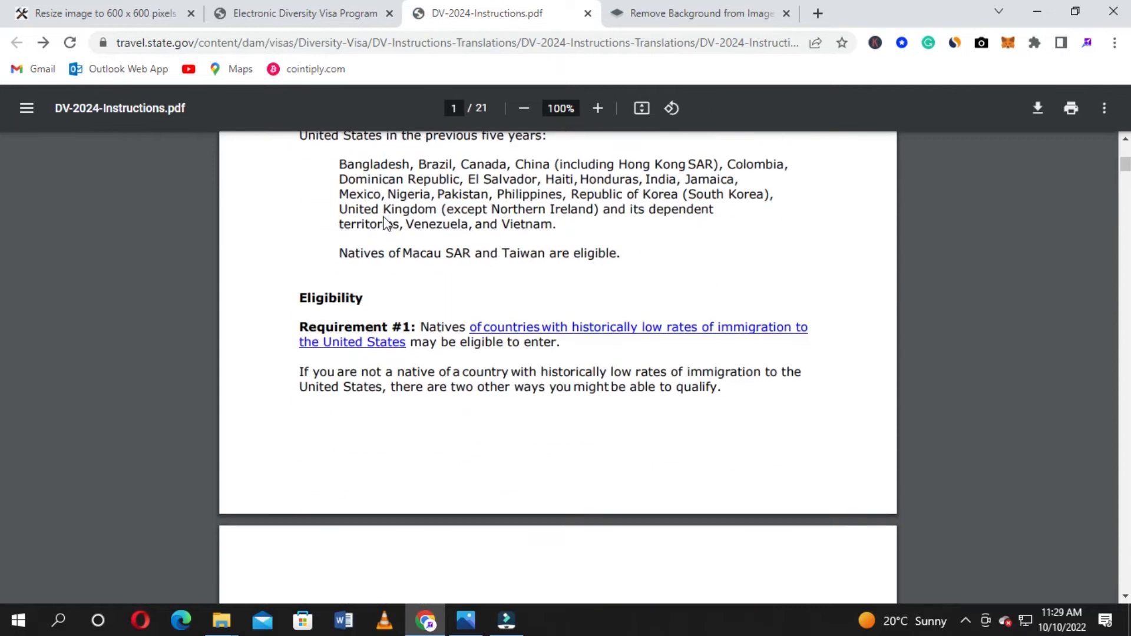
scroll(384, 221, "down", 3)
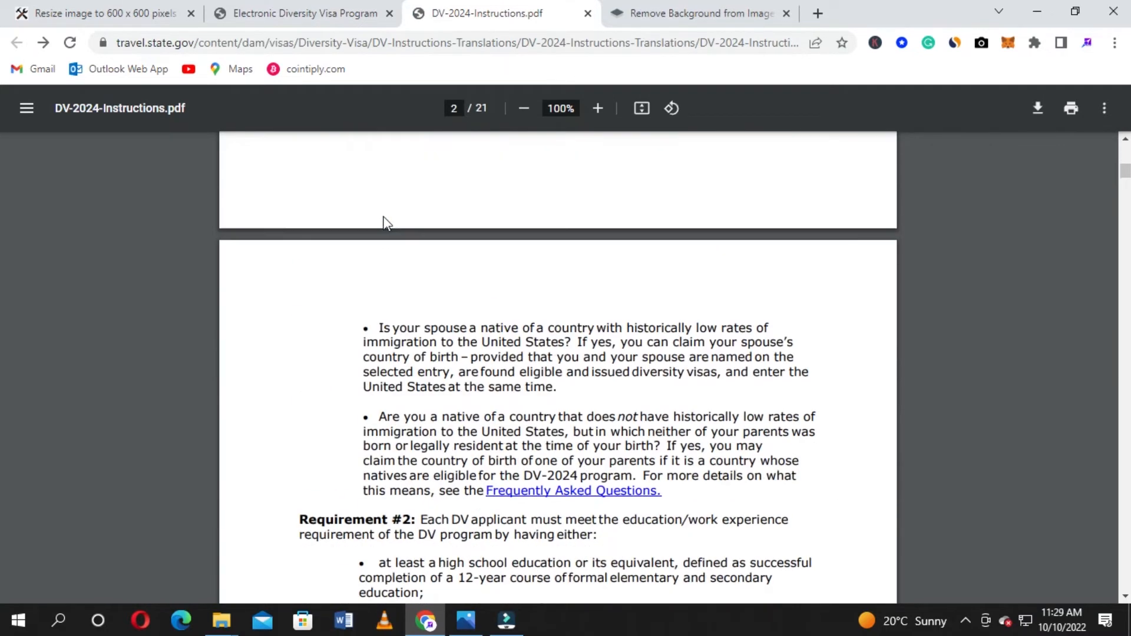
scroll(386, 224, "down", 2)
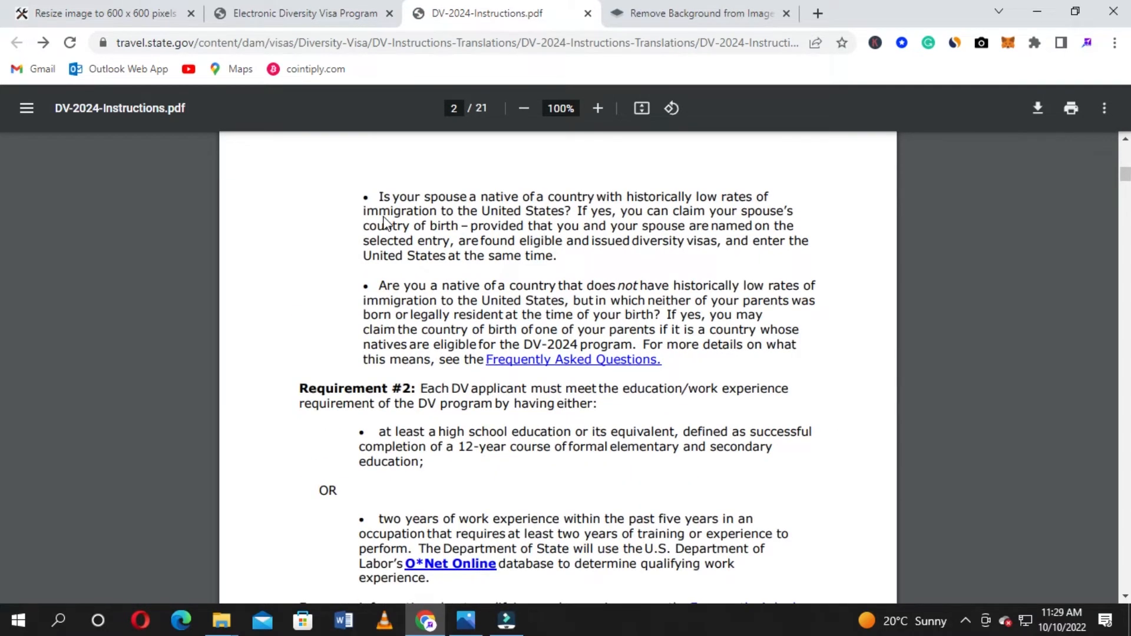
scroll(384, 223, "down", 3)
scroll(384, 223, "up", 3)
scroll(384, 222, "down", 4)
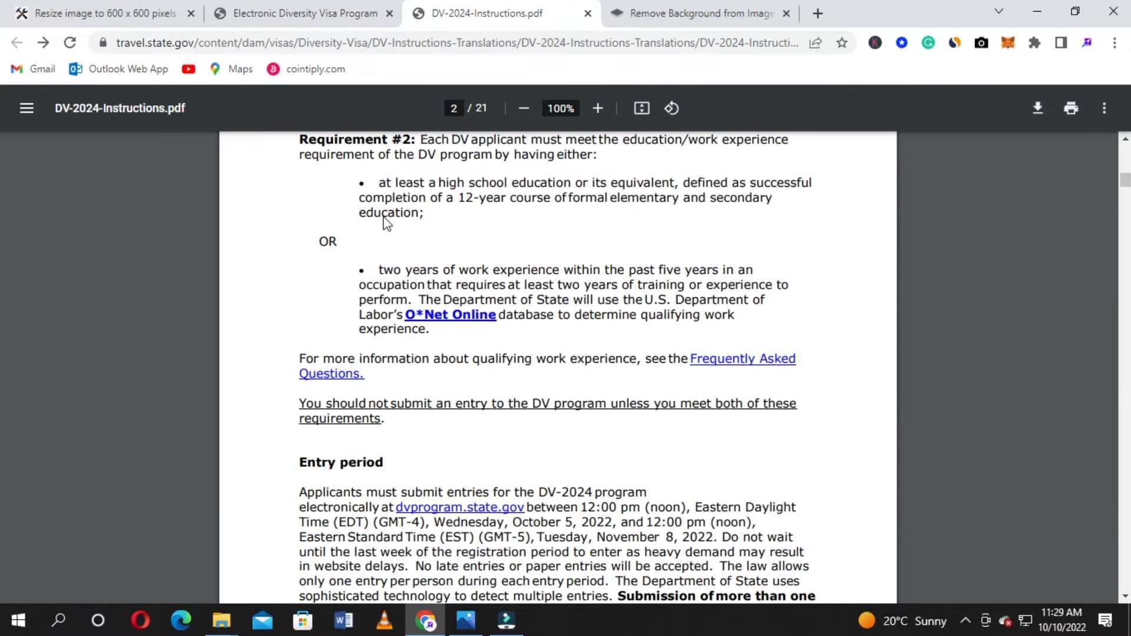
scroll(386, 224, "down", 3)
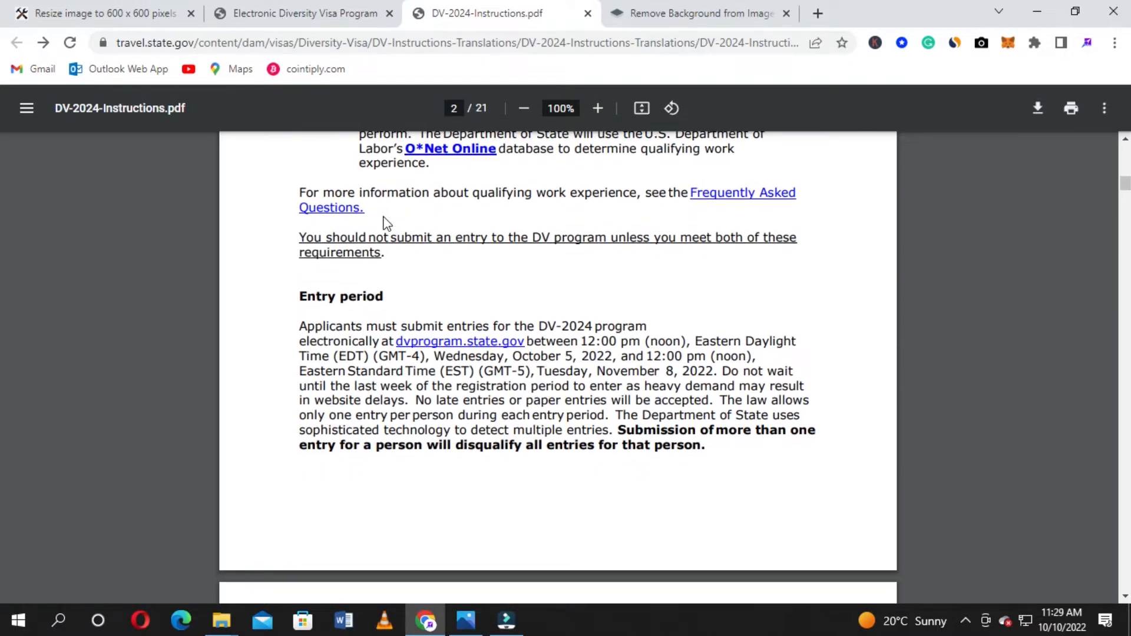
scroll(386, 224, "down", 2)
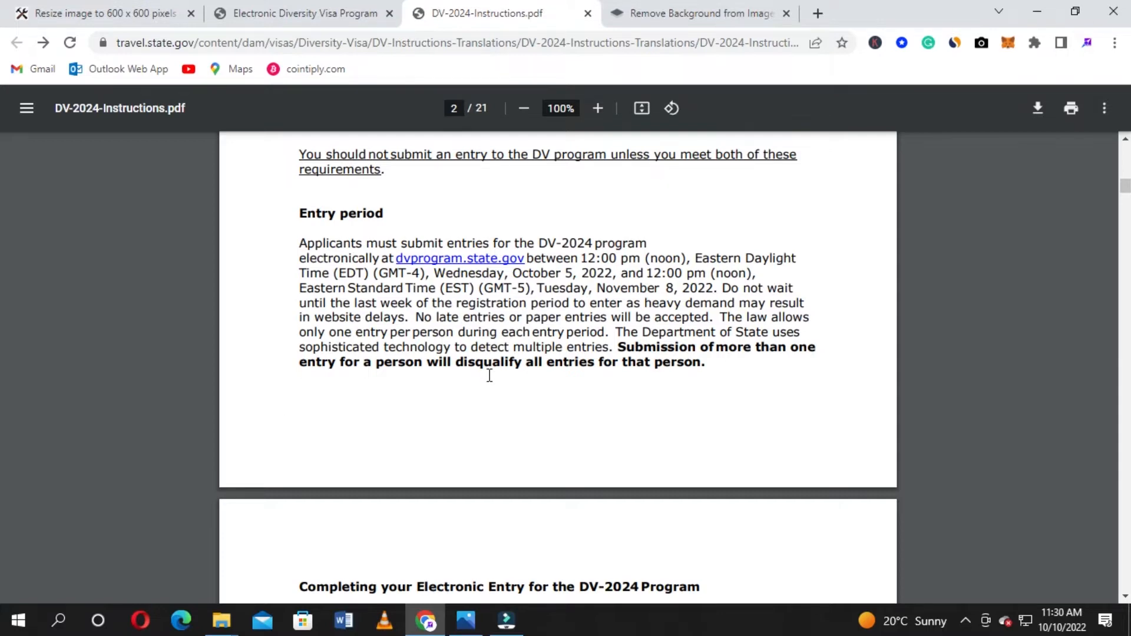
Read through the rest of the DV-2024 instructions to the end of the document
scroll(490, 375, "down", 15)
scroll(489, 375, "down", 6)
scroll(522, 365, "down", 4)
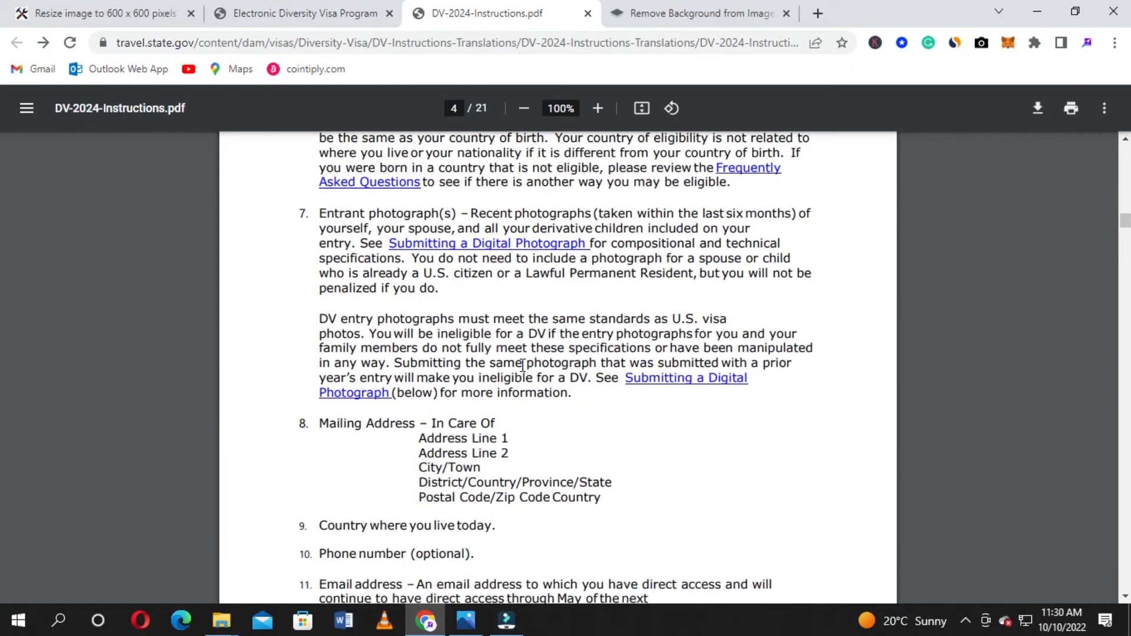
scroll(522, 364, "down", 3)
scroll(522, 364, "up", 6)
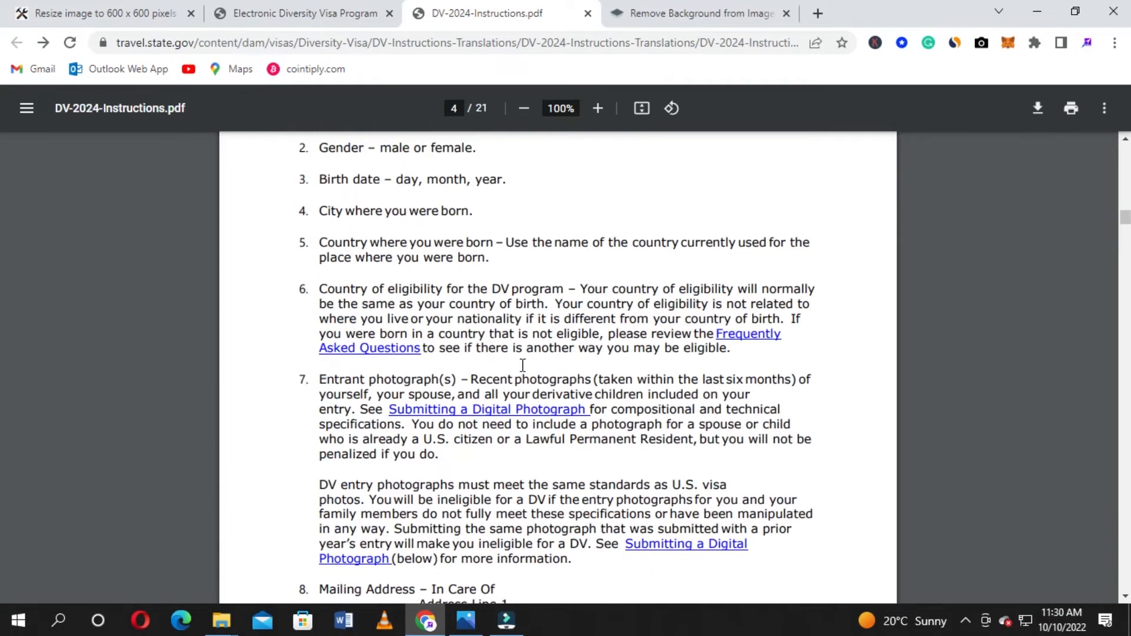
scroll(522, 365, "up", 3)
scroll(522, 365, "down", 11)
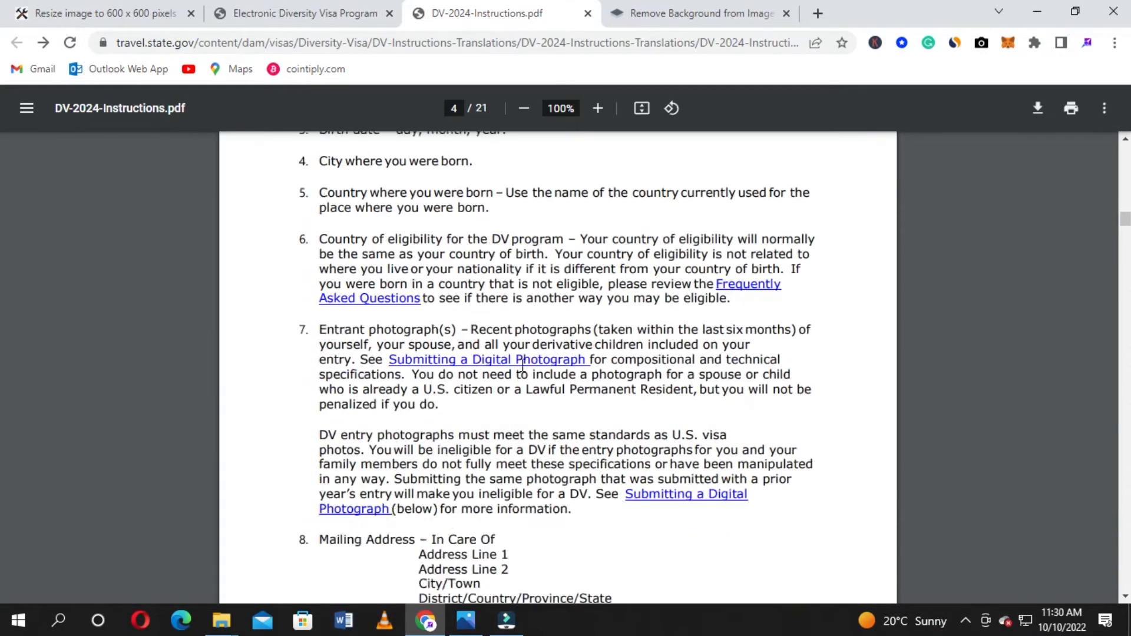
scroll(522, 365, "down", 13)
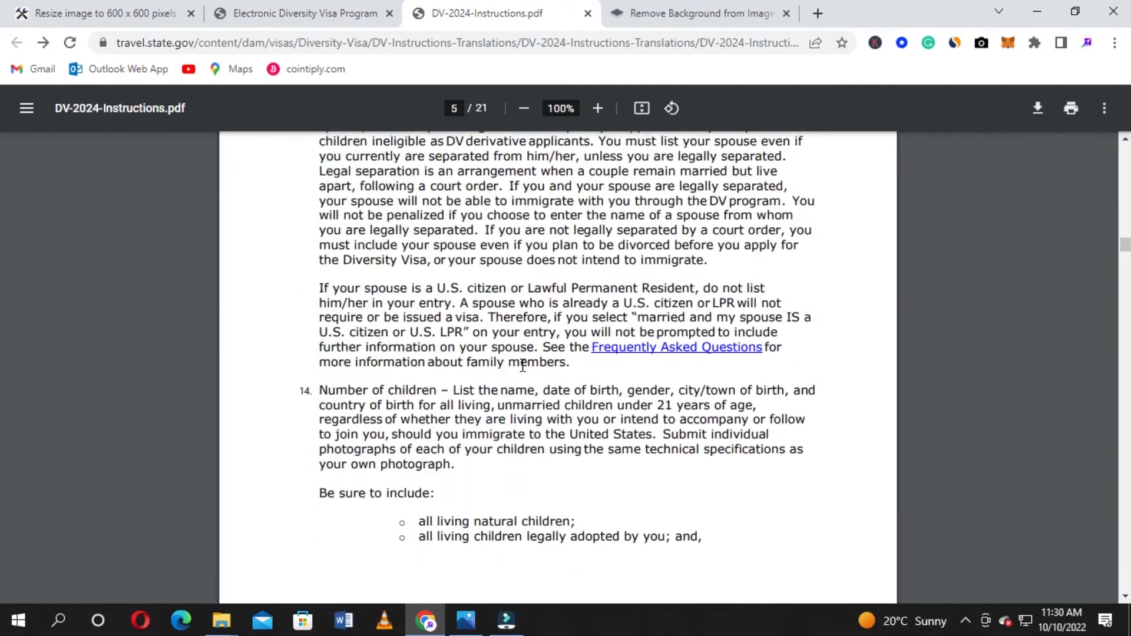
scroll(522, 365, "down", 20)
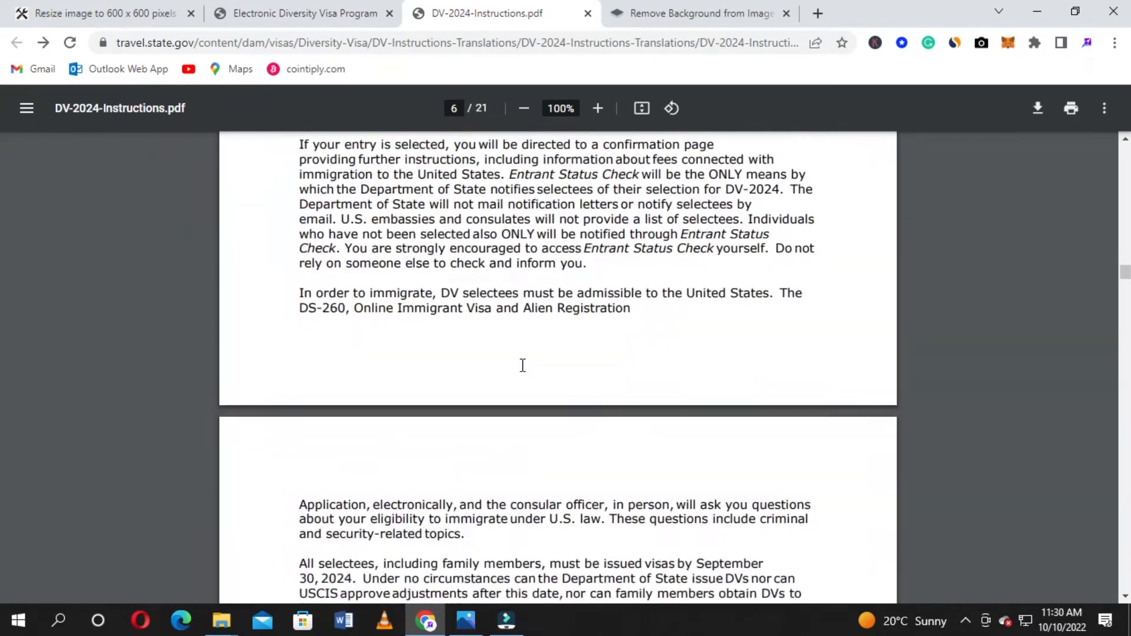
scroll(522, 365, "down", 16)
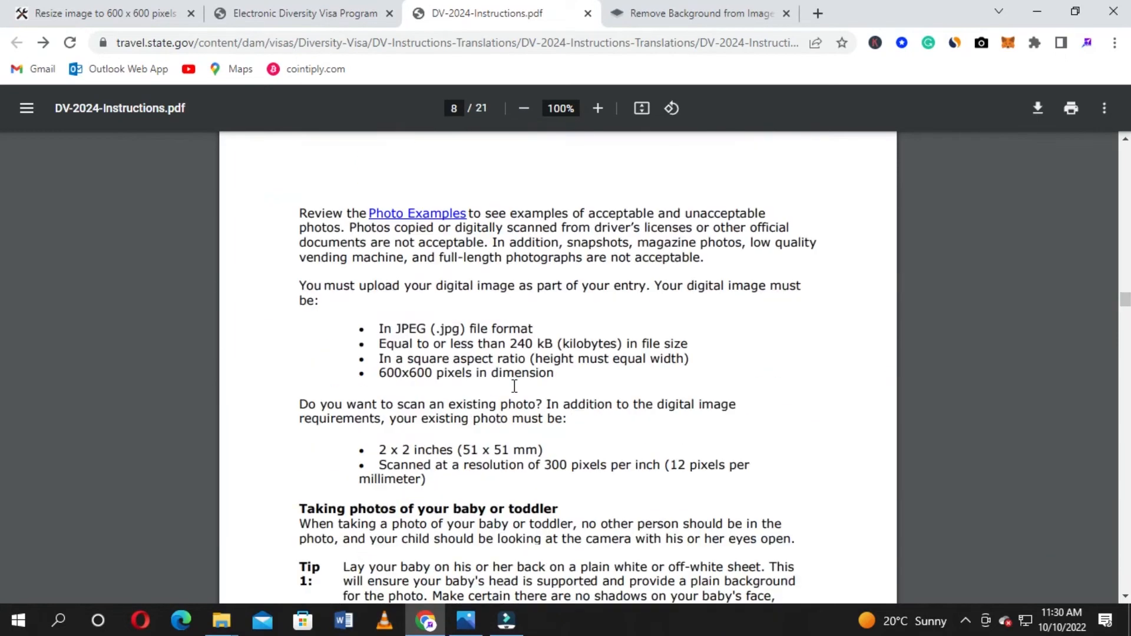
scroll(514, 386, "down", 15)
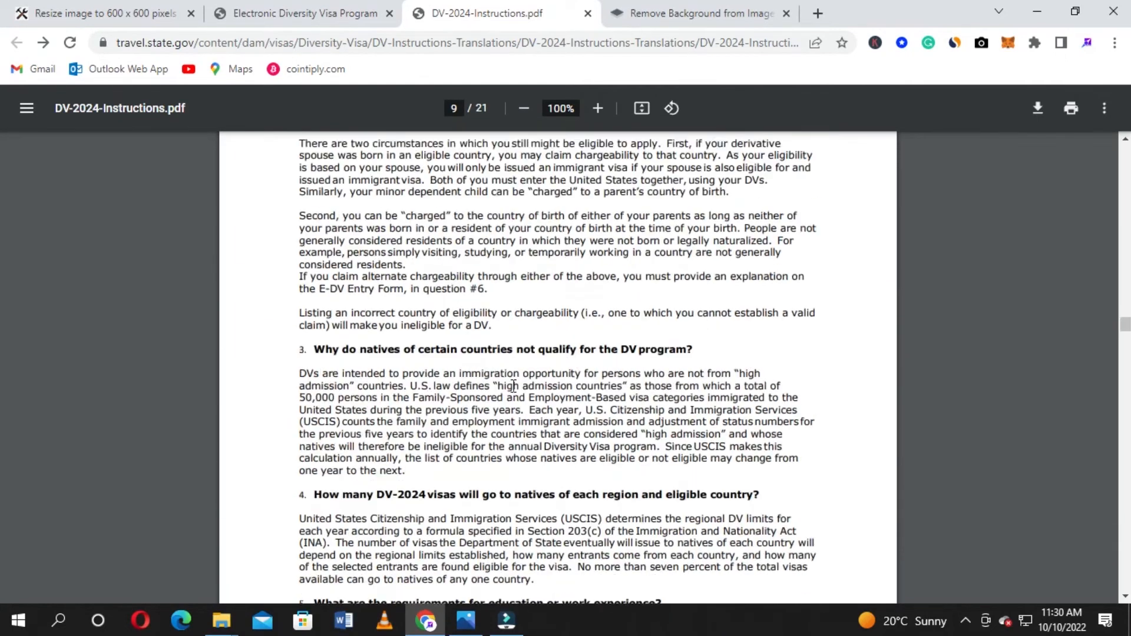
scroll(513, 386, "down", 15)
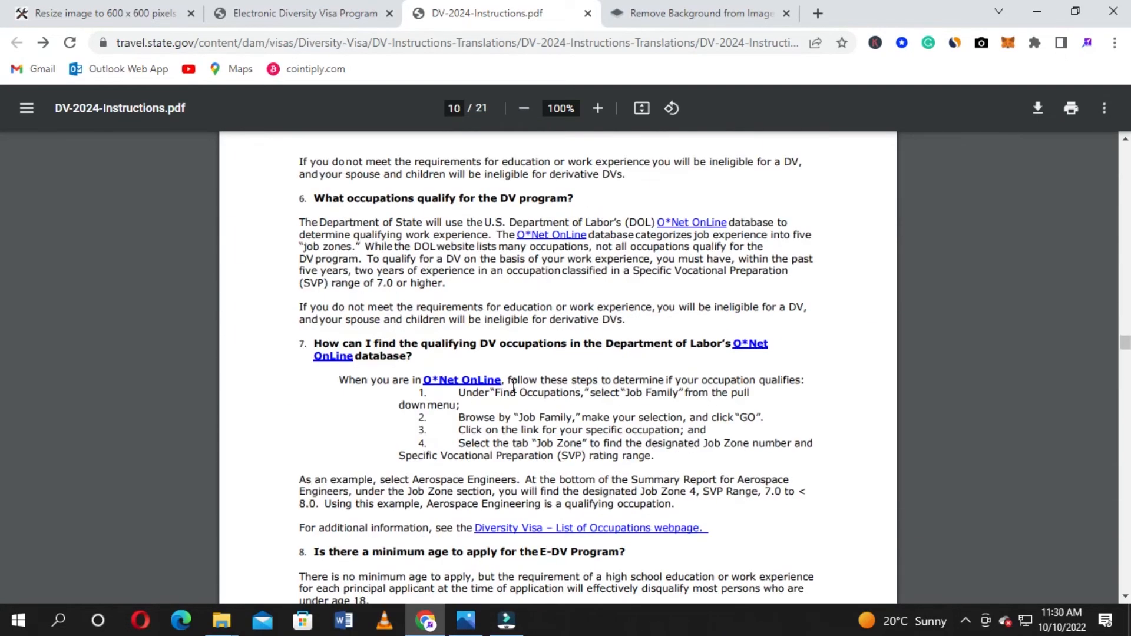
scroll(513, 386, "down", 15)
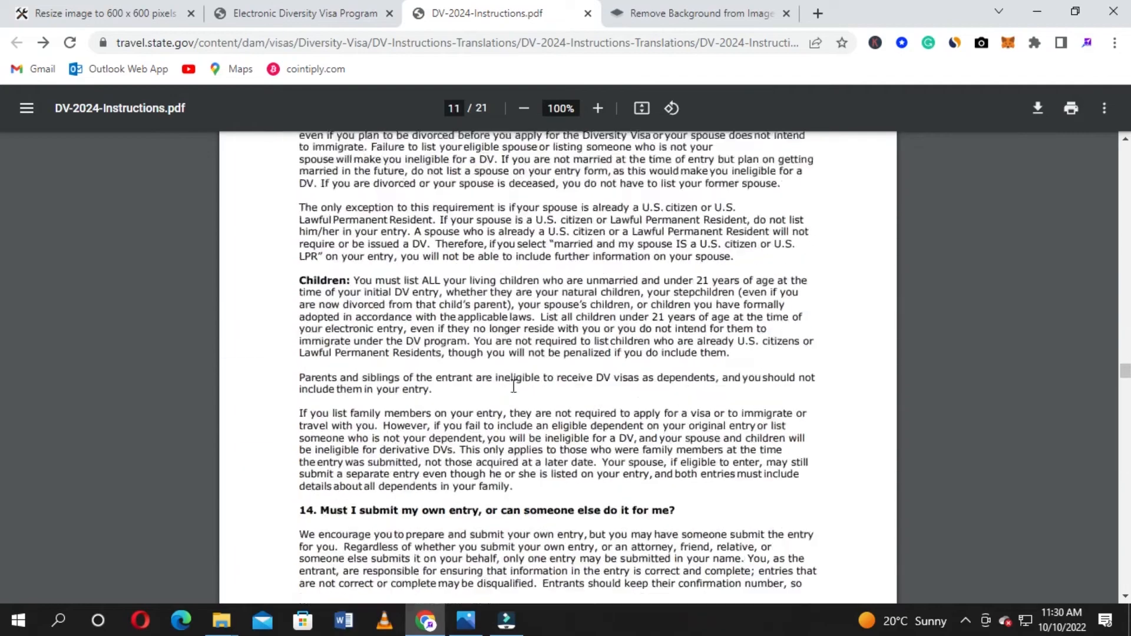
scroll(513, 387, "down", 15)
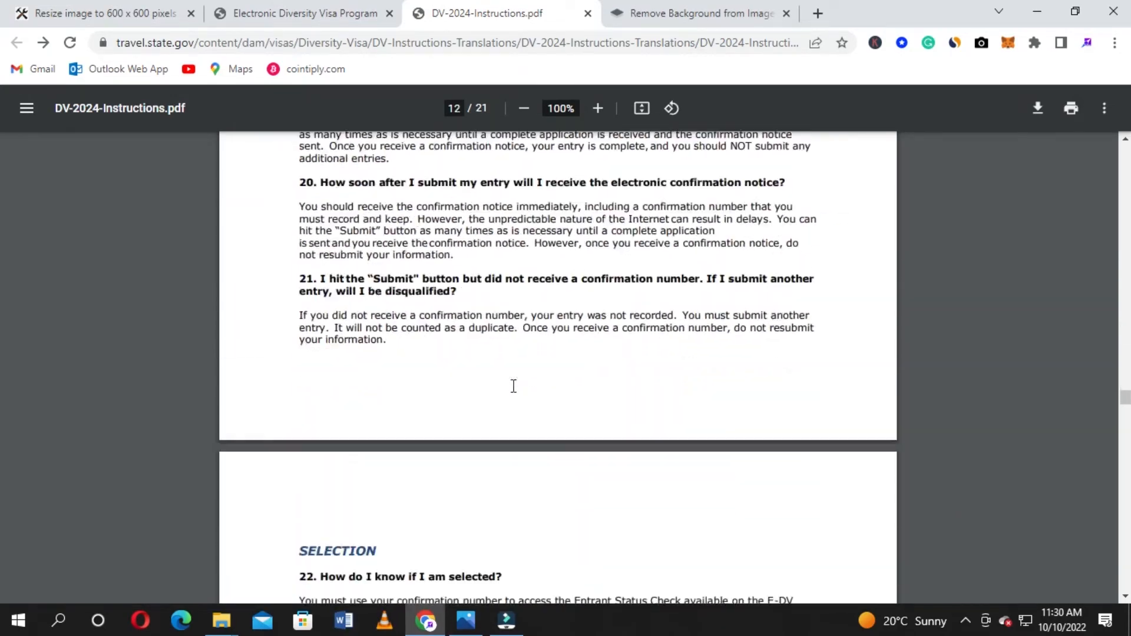
scroll(513, 387, "down", 15)
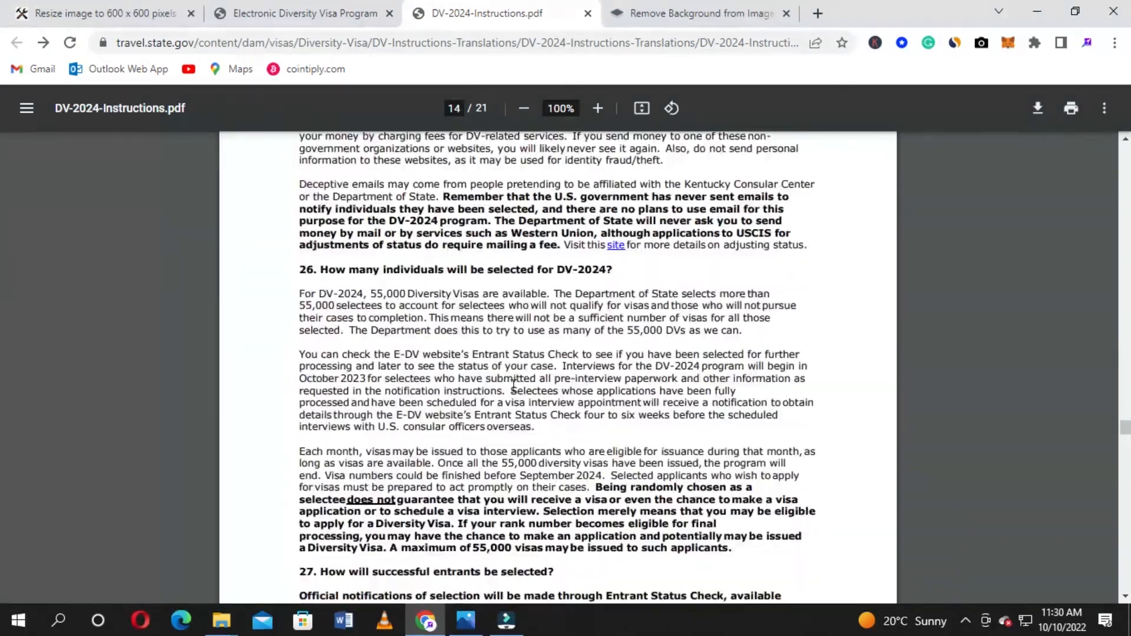
scroll(513, 387, "down", 15)
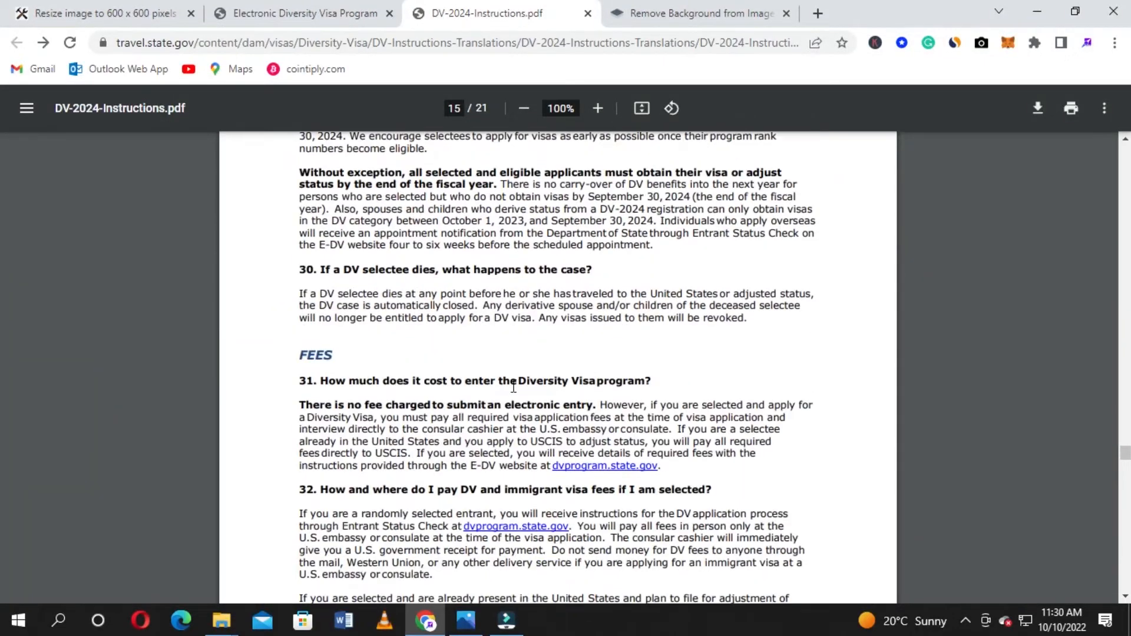
scroll(513, 386, "down", 15)
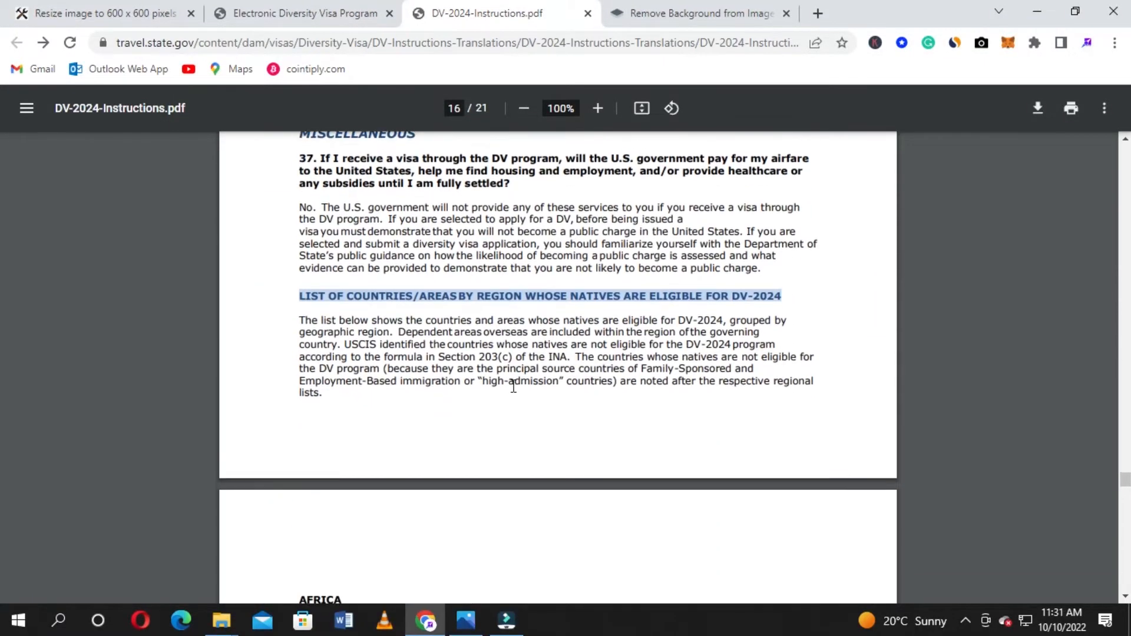
scroll(513, 386, "down", 7)
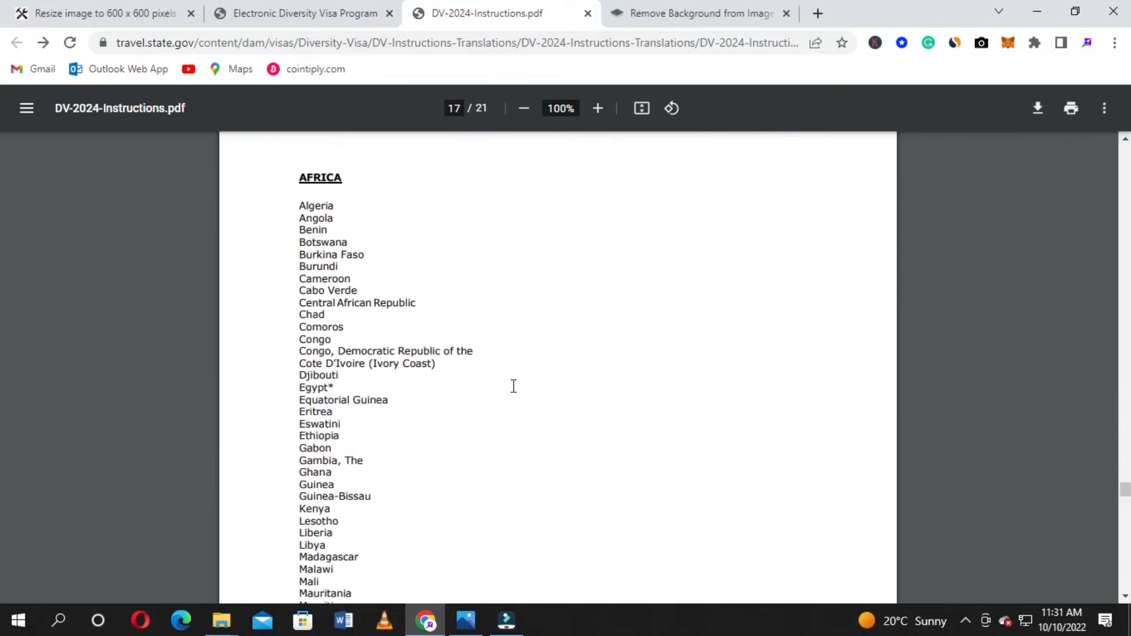
scroll(513, 386, "down", 8)
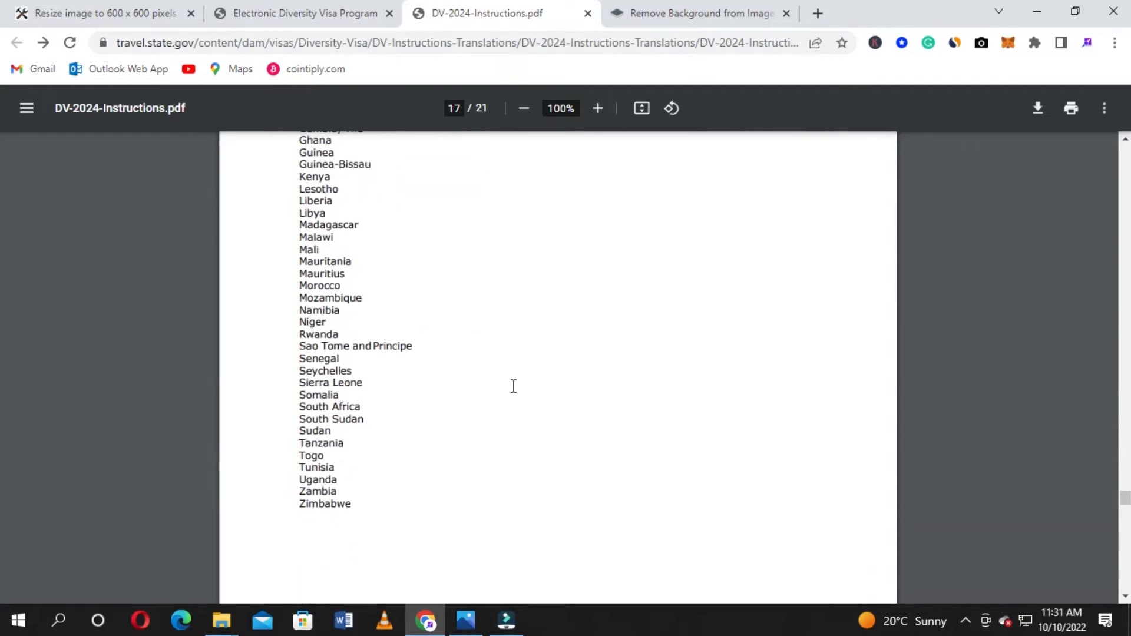
scroll(513, 387, "down", 3)
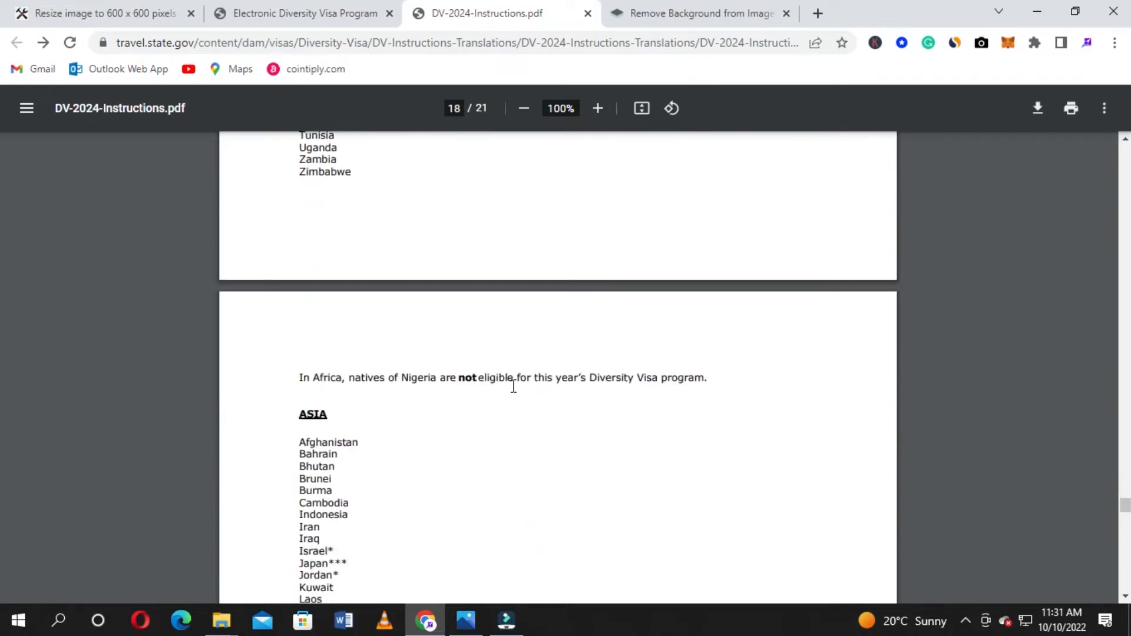
scroll(513, 386, "down", 6)
Scroll back to page 1, then return to the Electronic Diversity Visa Program tab
scroll(513, 387, "up", 10)
scroll(513, 387, "up", 20)
scroll(513, 387, "up", 20)
scroll(513, 386, "up", 20)
scroll(513, 386, "up", 20)
scroll(513, 387, "up", 20)
scroll(513, 387, "up", 20)
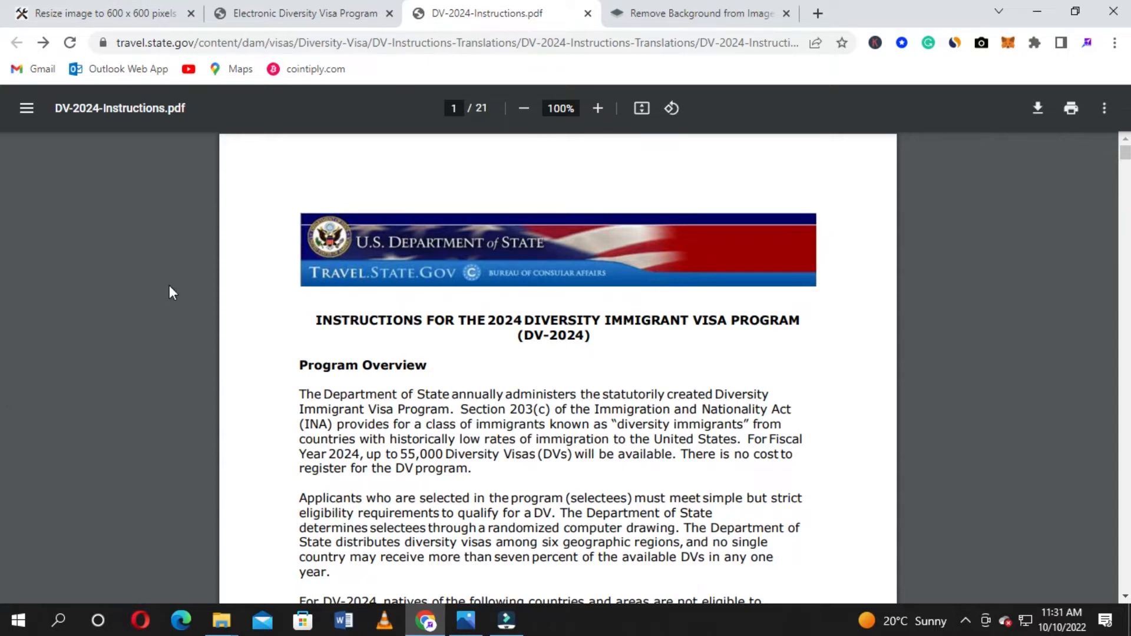
left_click(288, 13)
Reload the authentication page so the security picture appears
scroll(490, 273, "up", 3)
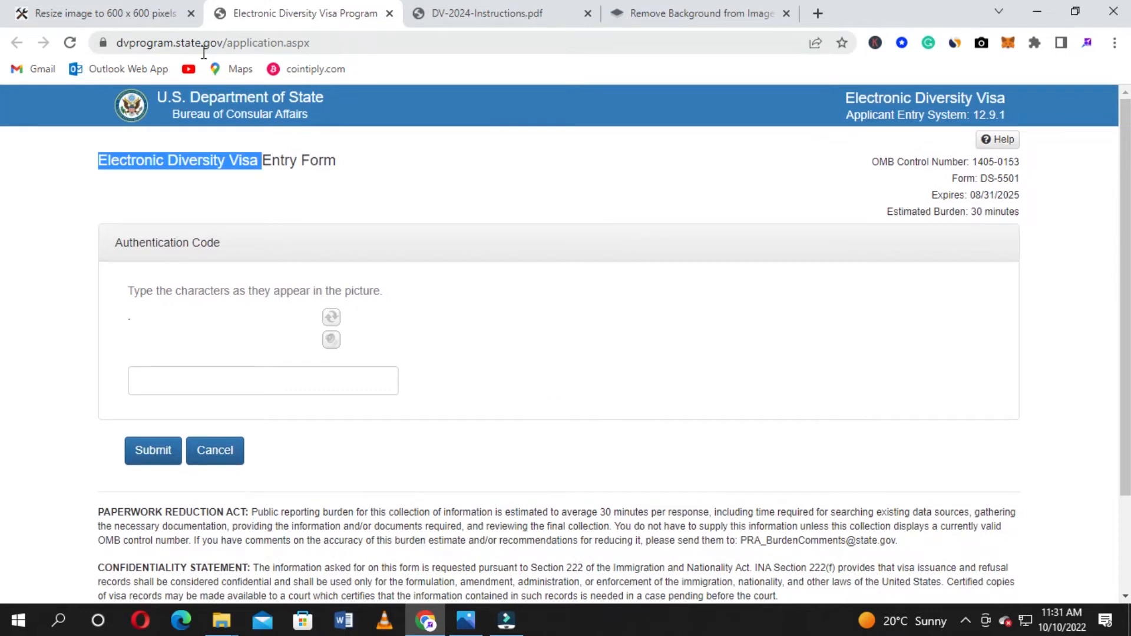
scroll(466, 239, "down", 2)
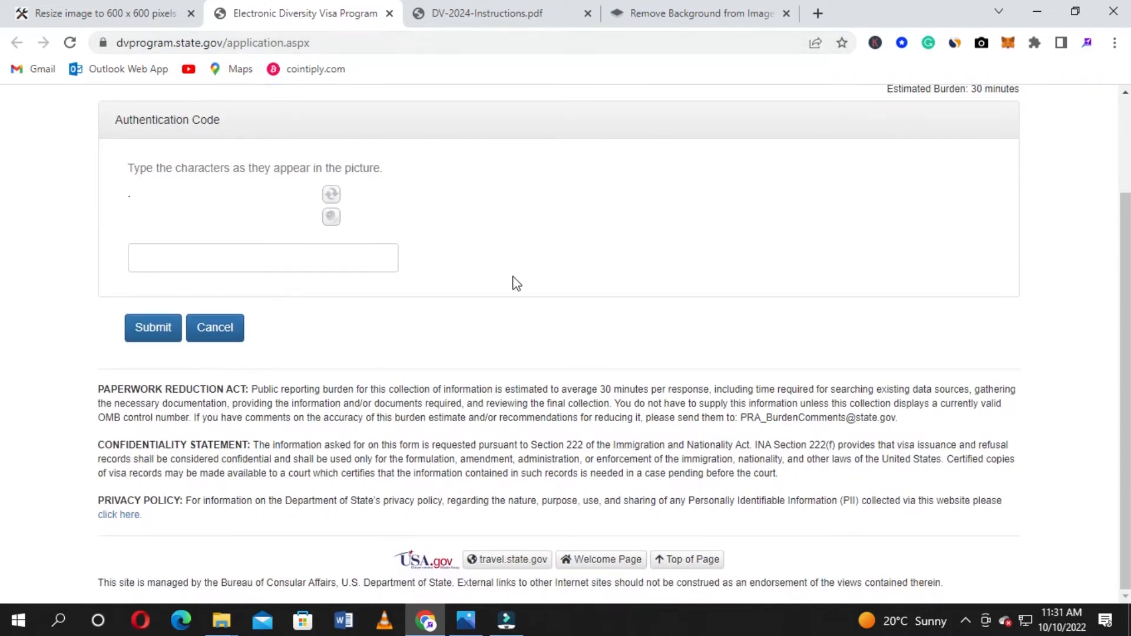
scroll(512, 277, "up", 2)
scroll(520, 287, "down", 1)
scroll(523, 293, "down", 2)
scroll(523, 293, "up", 3)
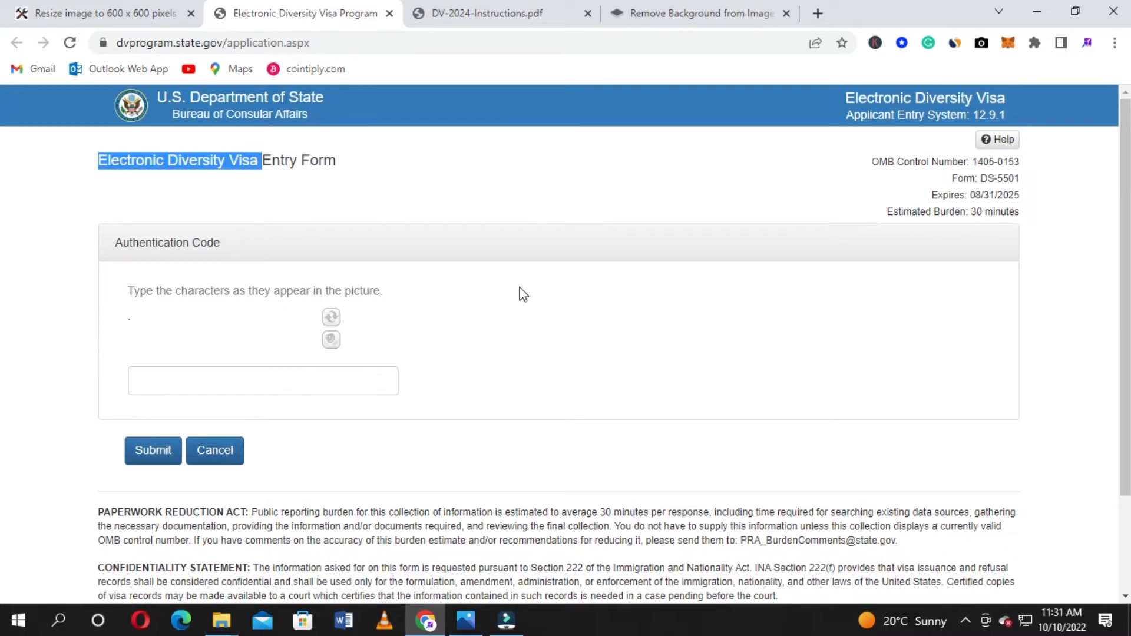
left_click(68, 43)
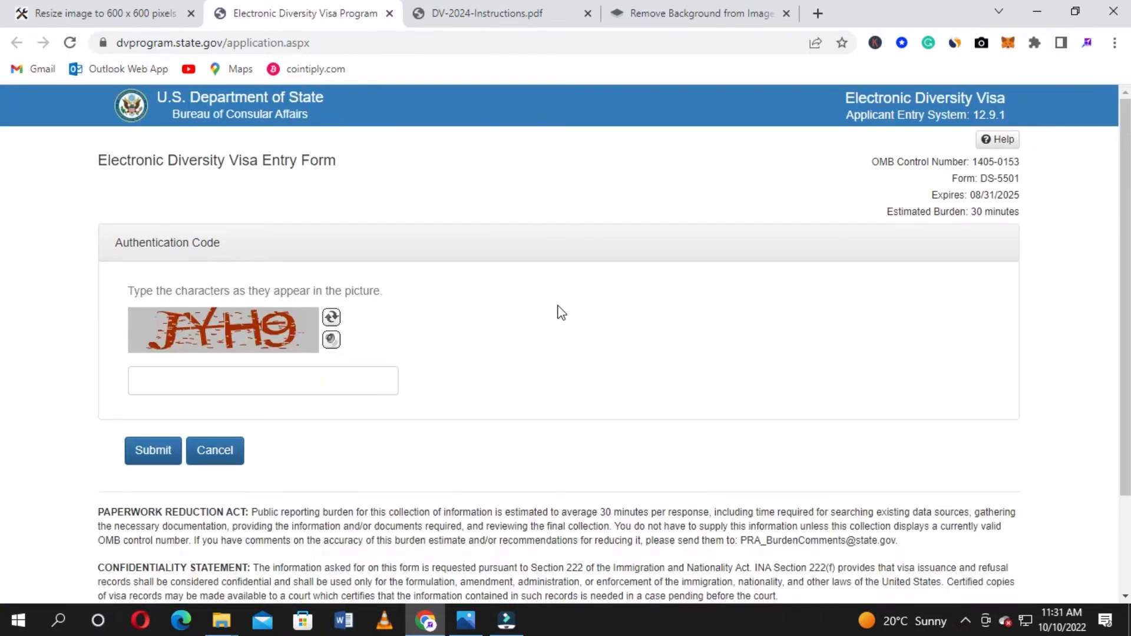
Enter the characters from the security picture in the code field, correcting typos
scroll(561, 312, "down", 2)
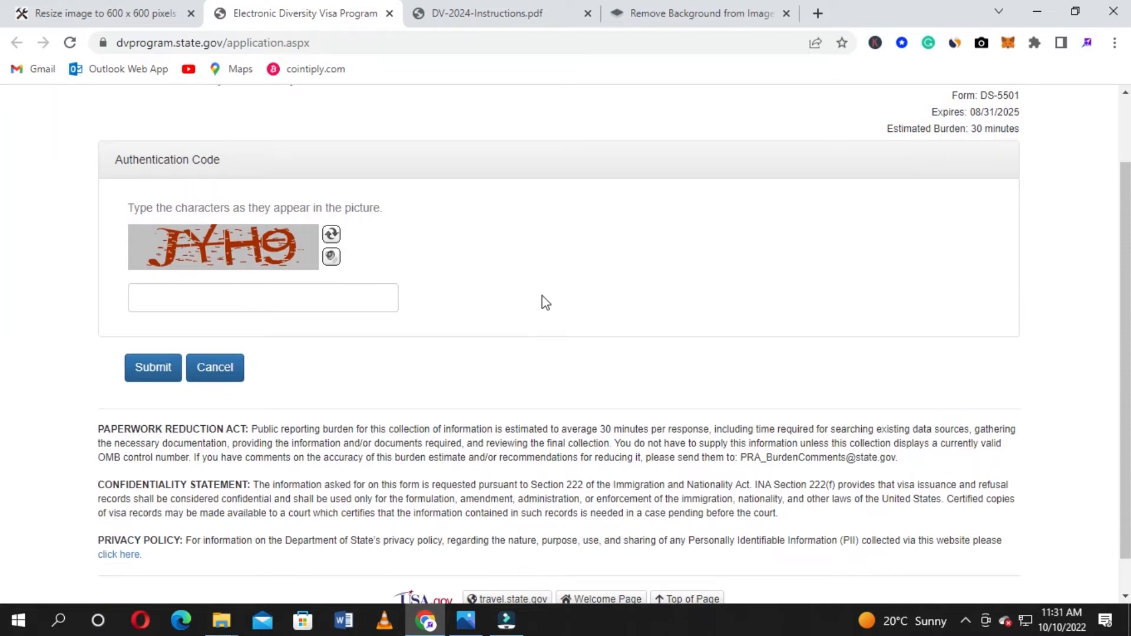
left_click(353, 299)
left_click(624, 305)
left_click(258, 292)
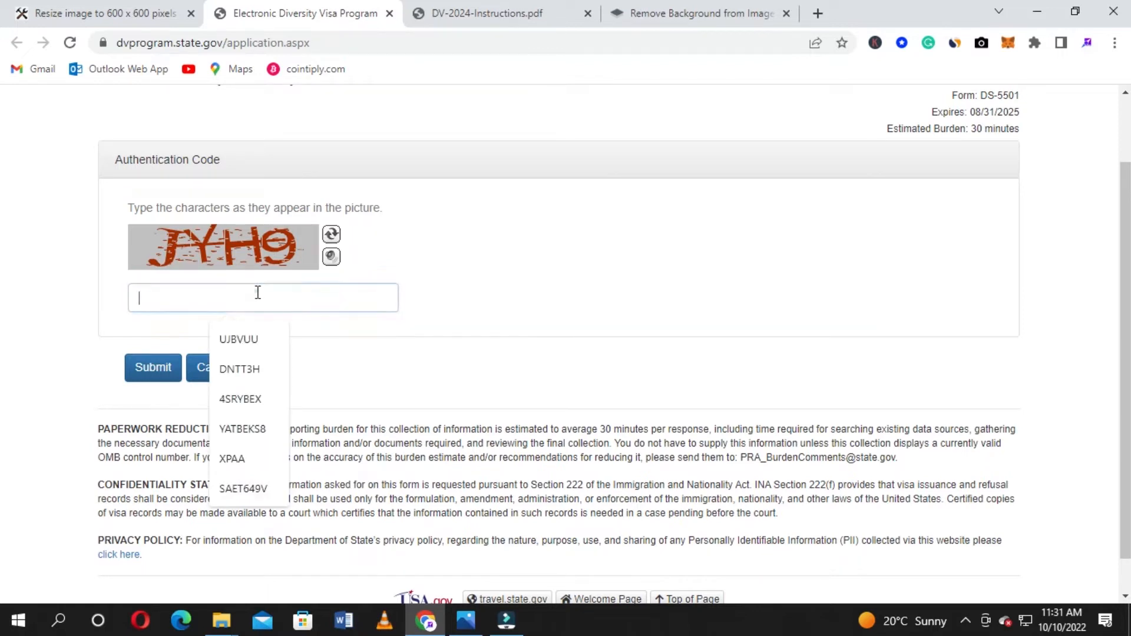
left_click(17, 250)
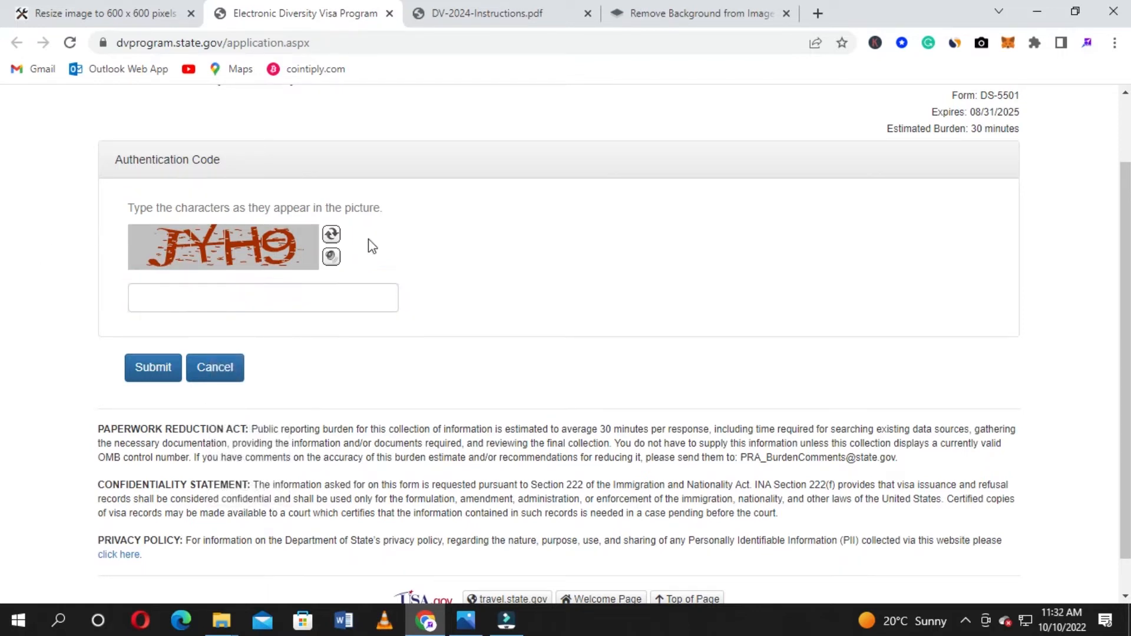
left_click(229, 295)
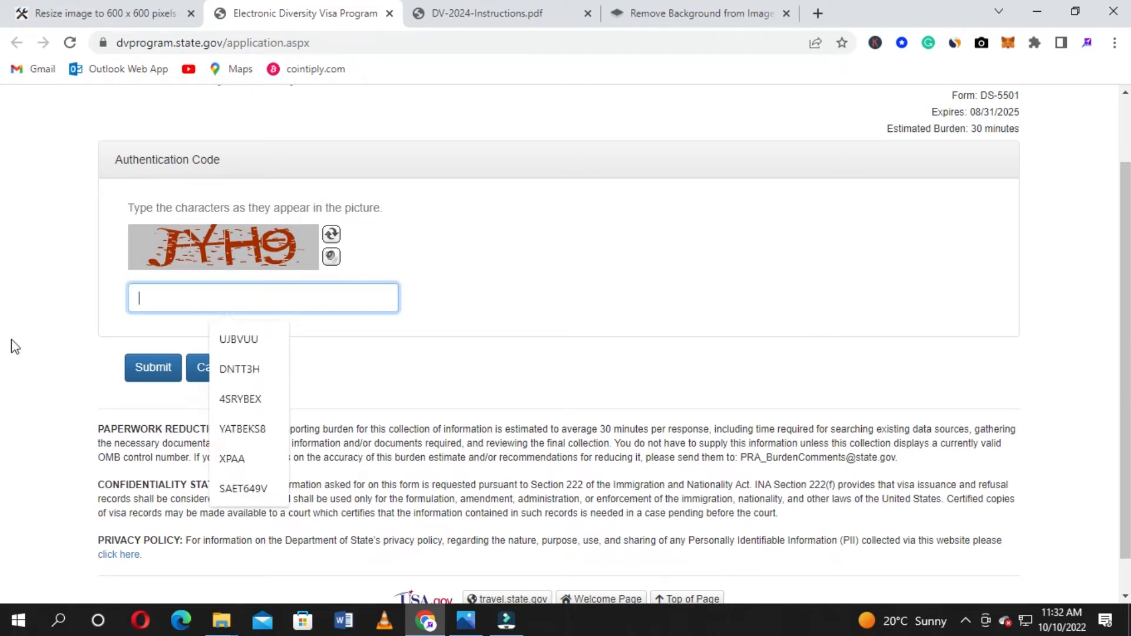
type("JH")
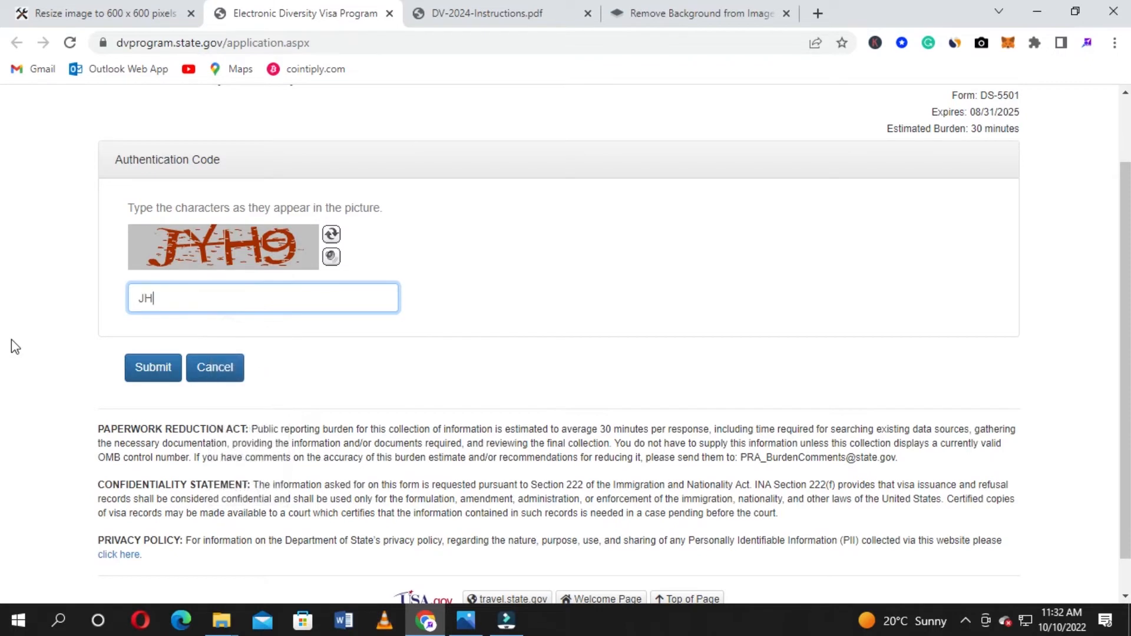
key("BackSpace")
type("YH0")
key("BackSpace")
Finish the security code, submit it, and look over the opened E-DV entry form
type("9")
left_click(141, 373)
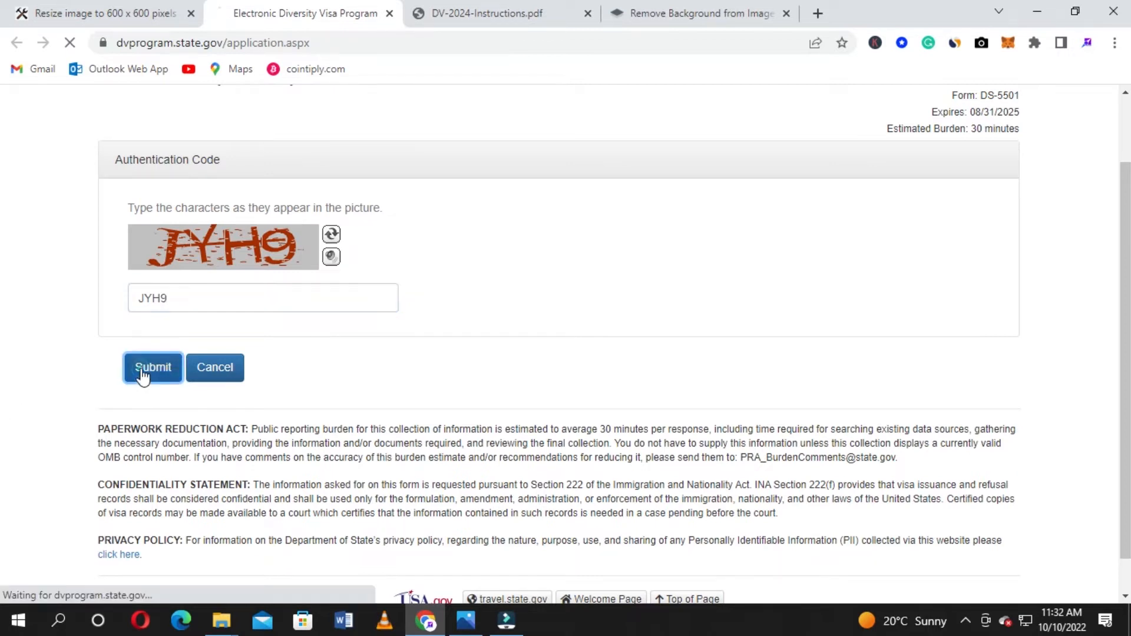
scroll(3, 383, "down", 4)
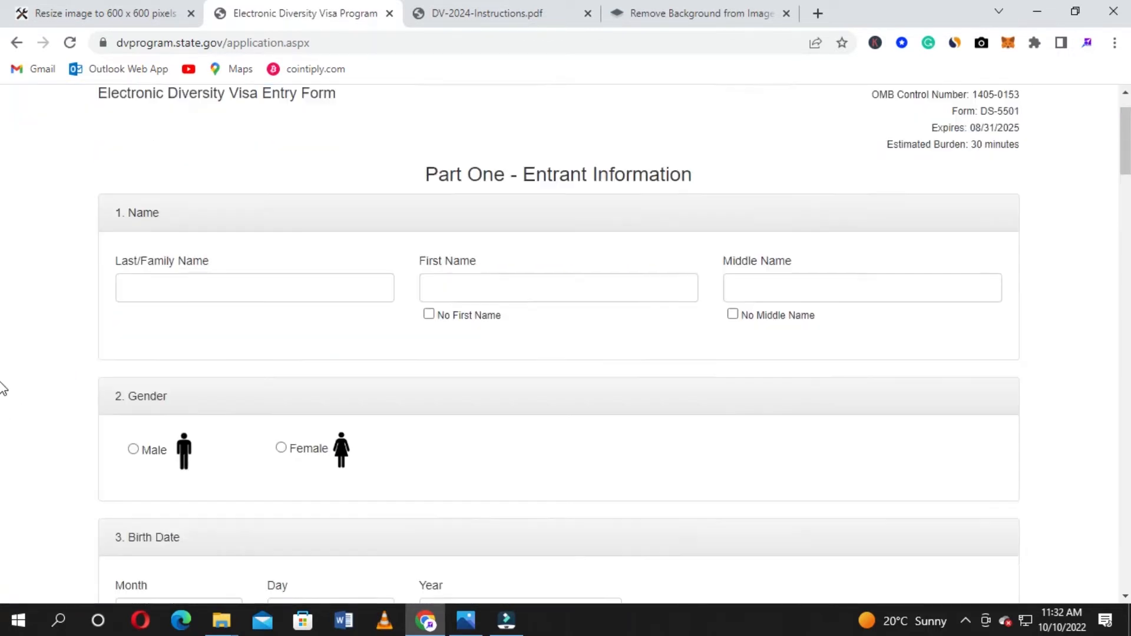
scroll(3, 389, "down", 5)
scroll(3, 389, "up", 10)
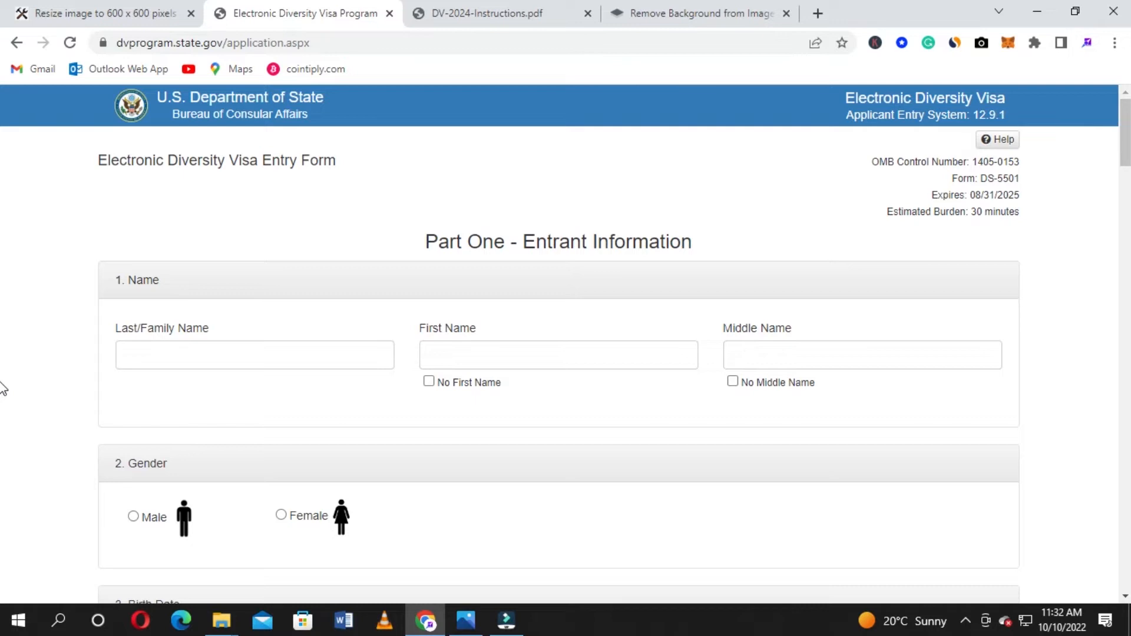
scroll(3, 389, "down", 1)
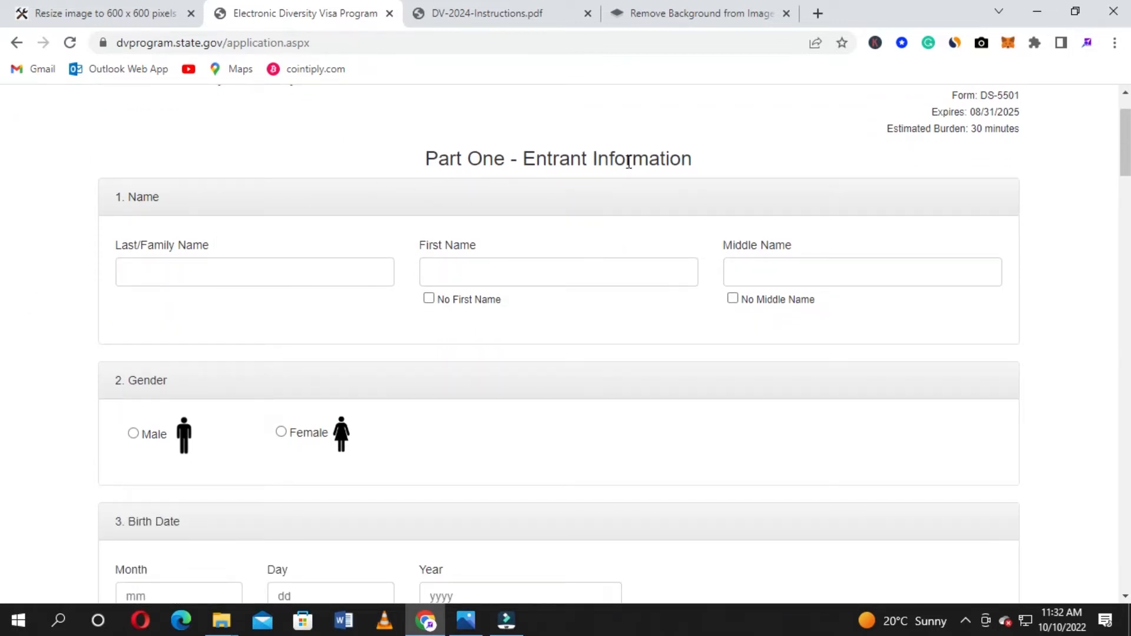
scroll(263, 219, "down", 1)
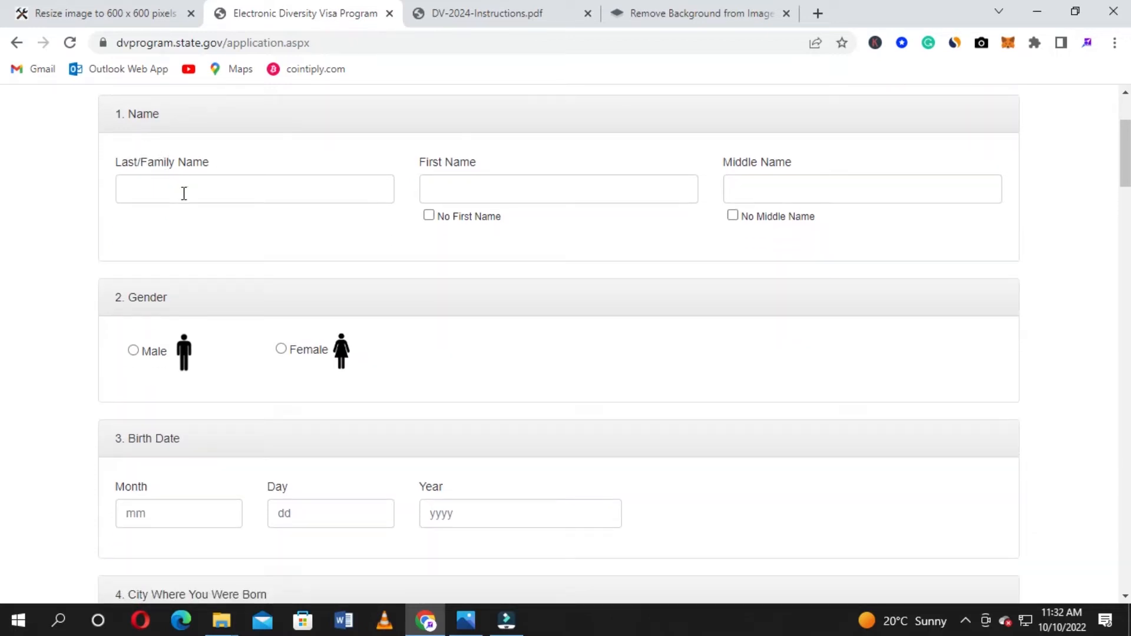
scroll(184, 194, "up", 1)
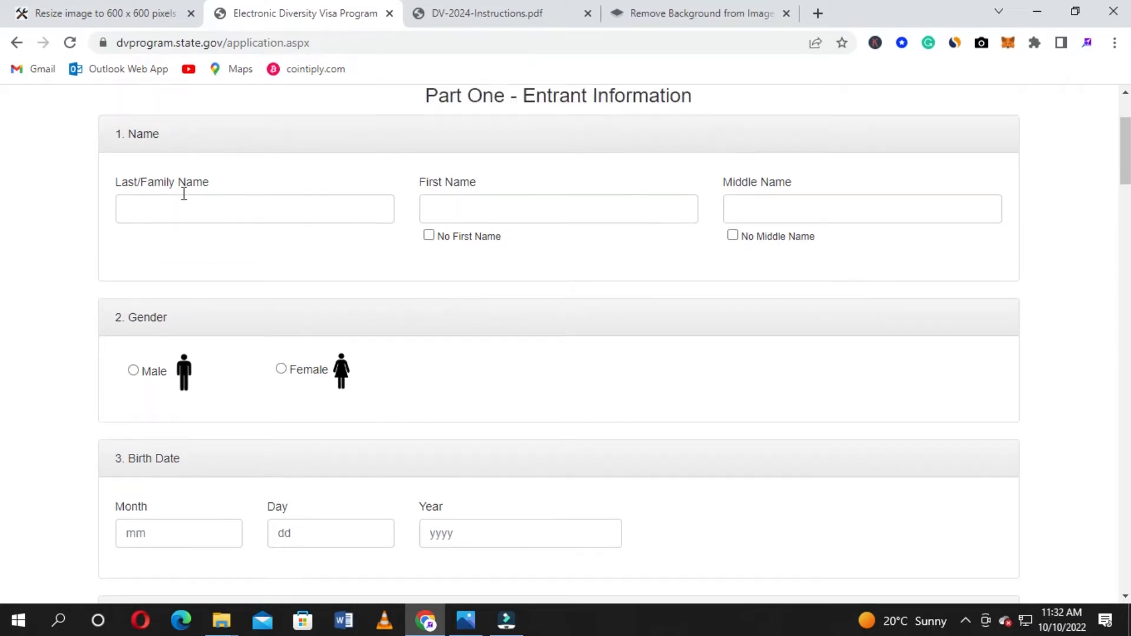
scroll(184, 198, "down", 1)
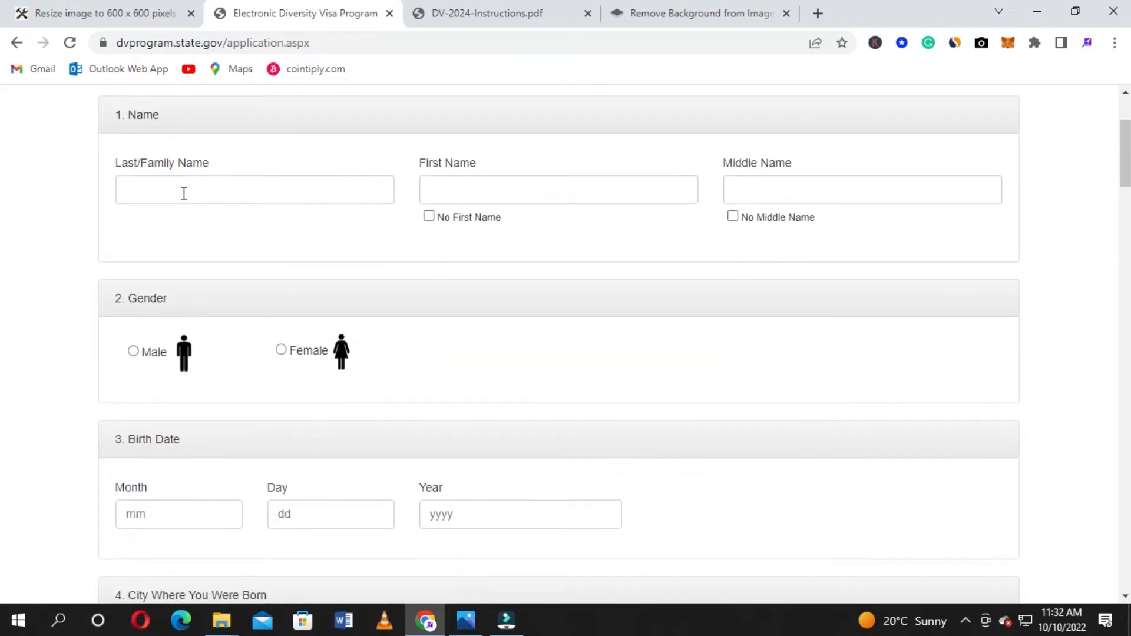
scroll(183, 196, "up", 1)
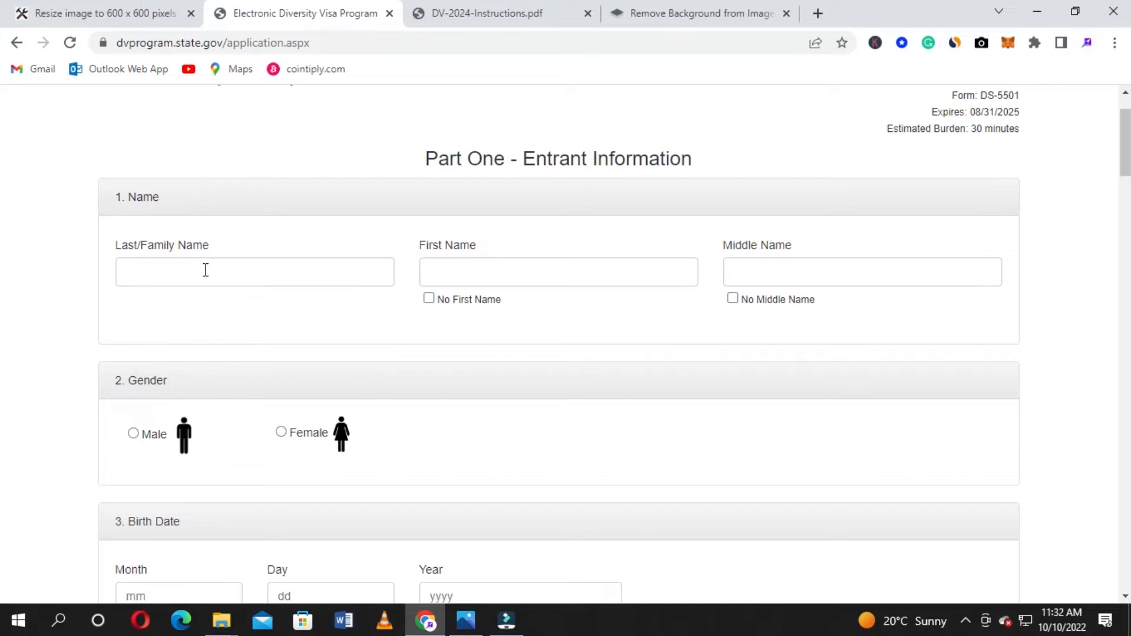
scroll(205, 269, "down", 1)
Autofill last and first names, delete the extra first-name word, and fill the middle name
left_click(203, 194)
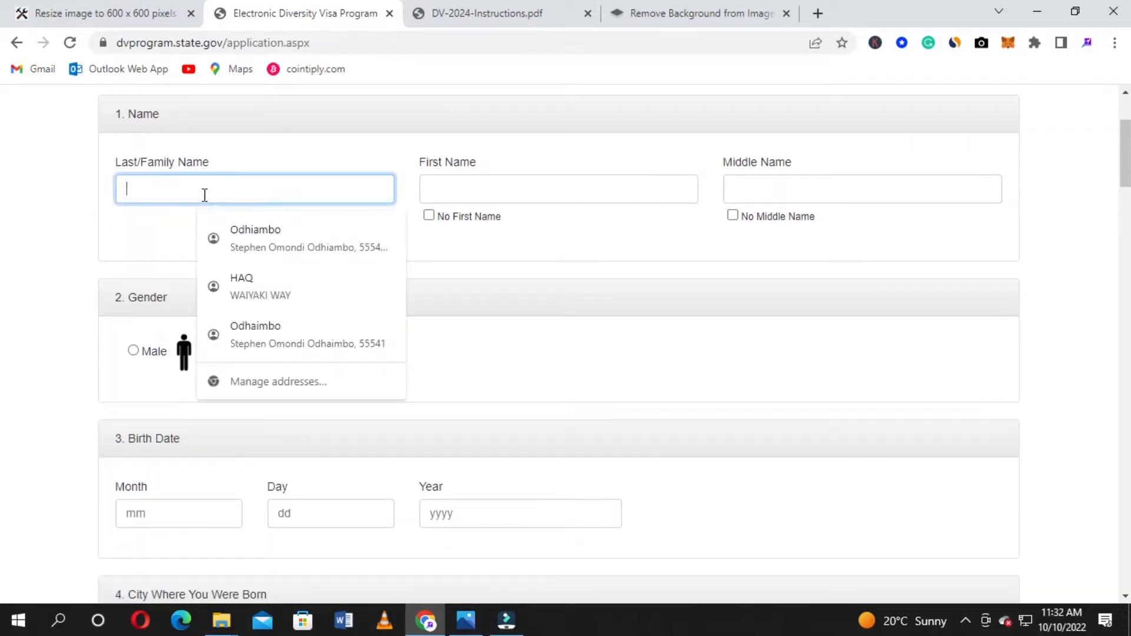
left_click(281, 229)
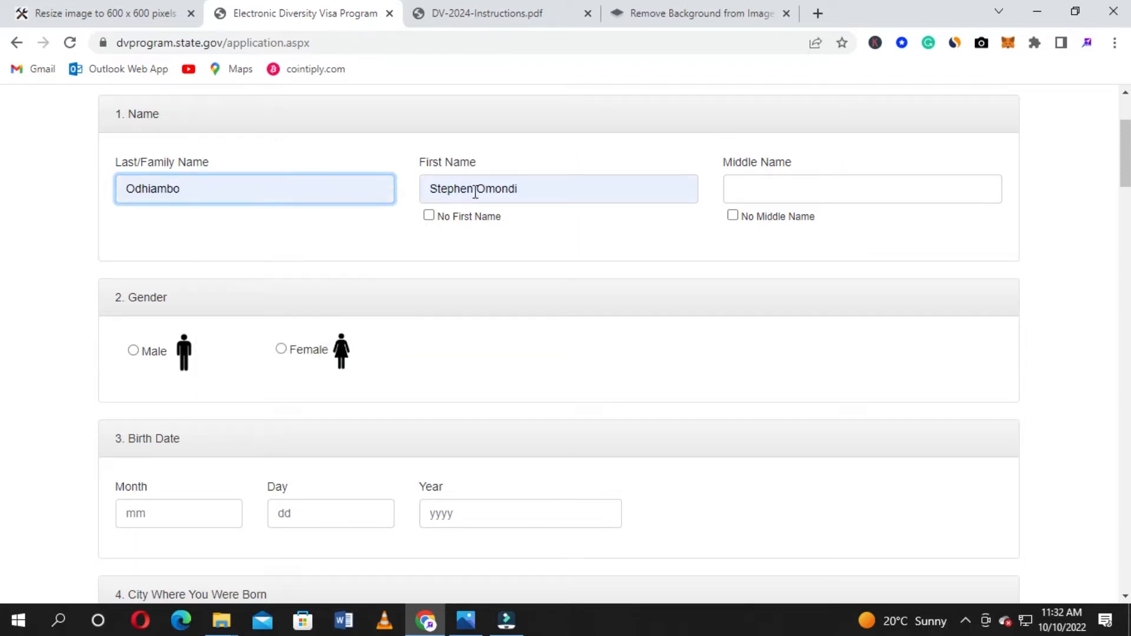
left_click_drag(479, 189, 538, 174)
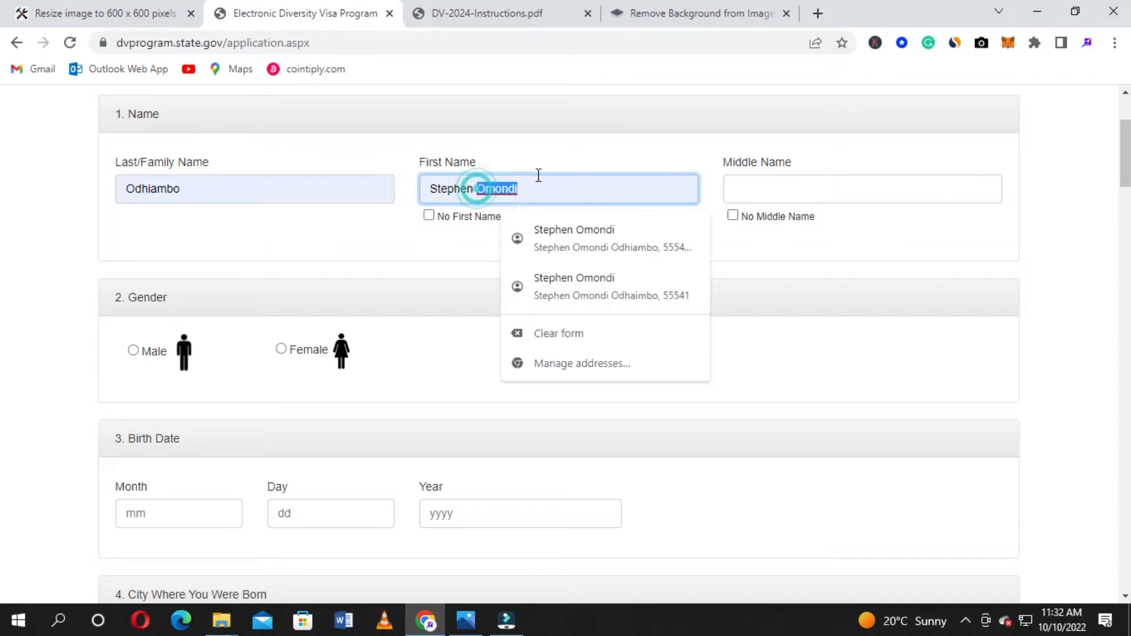
key("BackSpace")
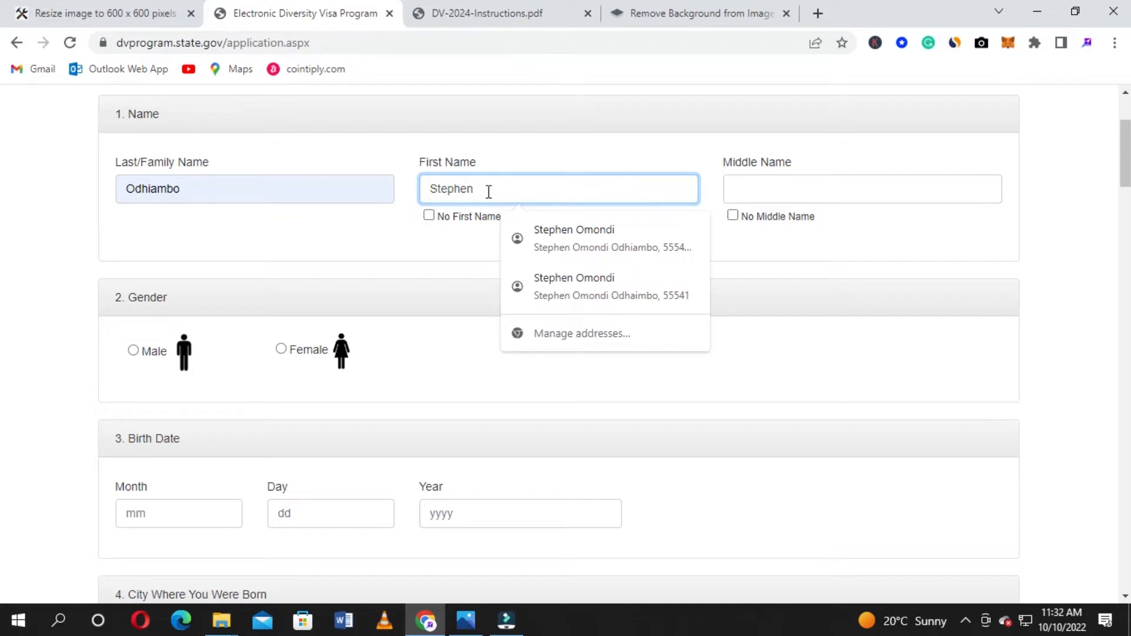
left_click(759, 193)
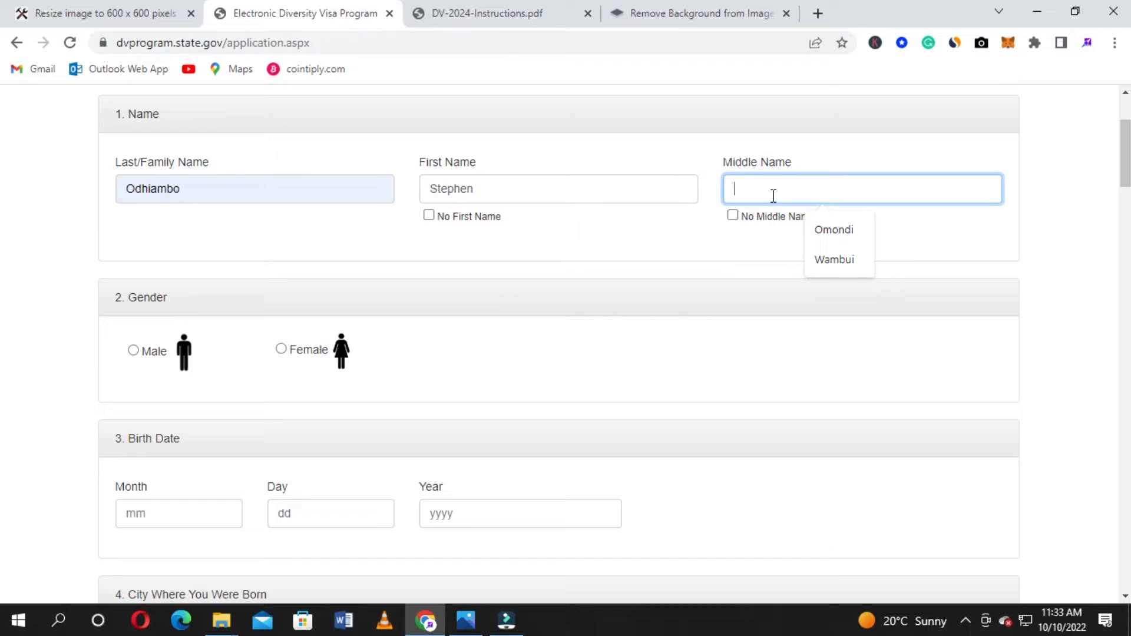
left_click(854, 238)
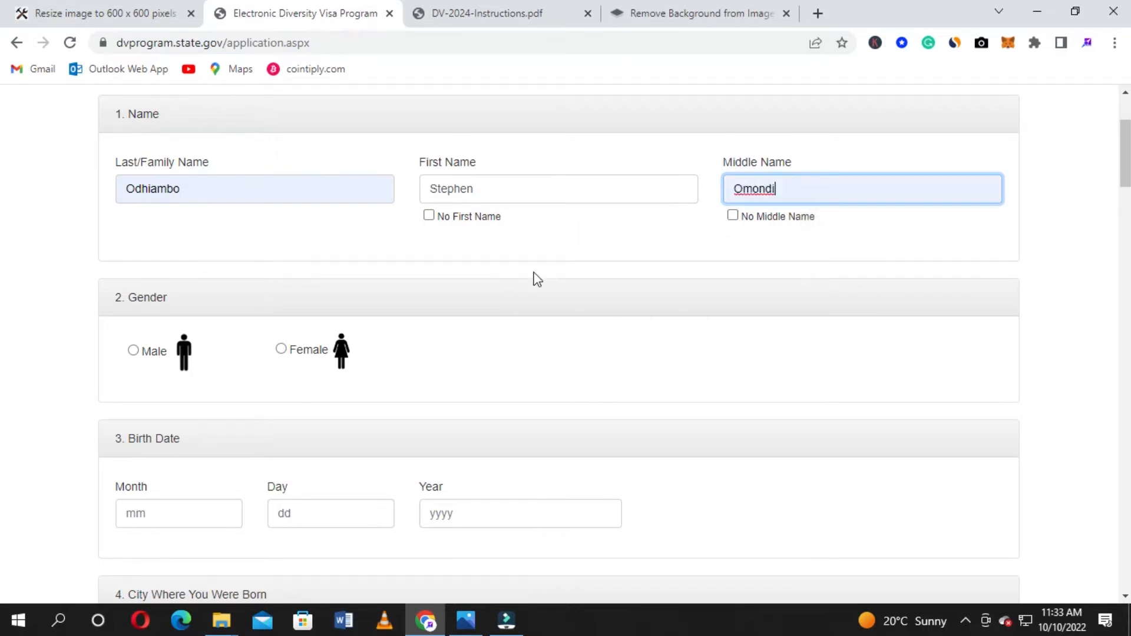
scroll(623, 241, "down", 2)
Set the entrant's gender to Male
scroll(624, 241, "down", 2)
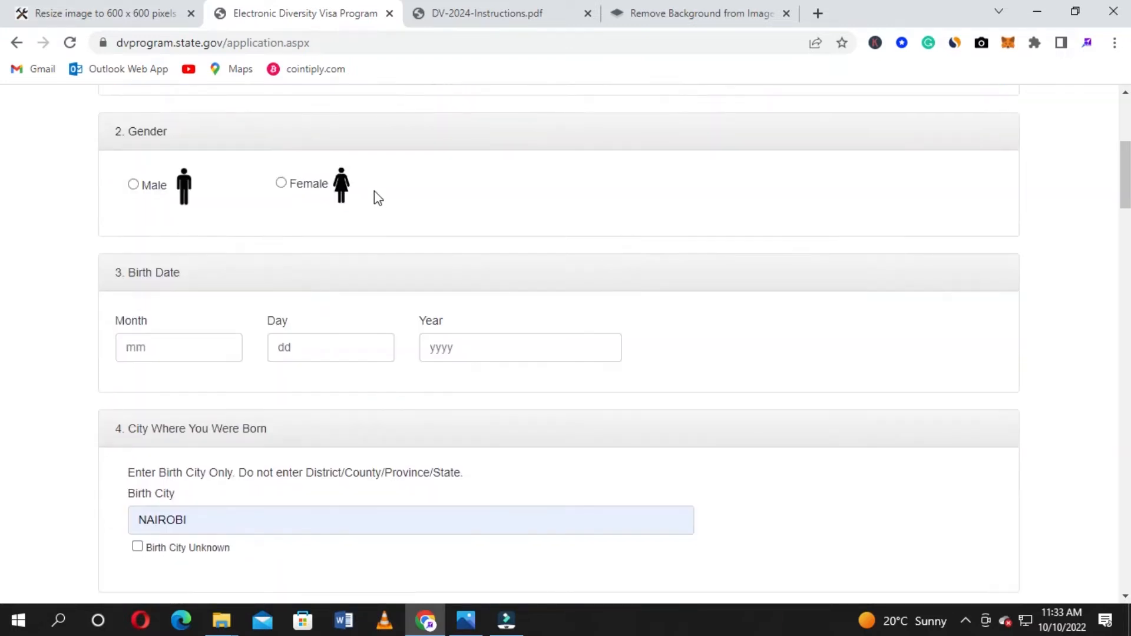
left_click(134, 187)
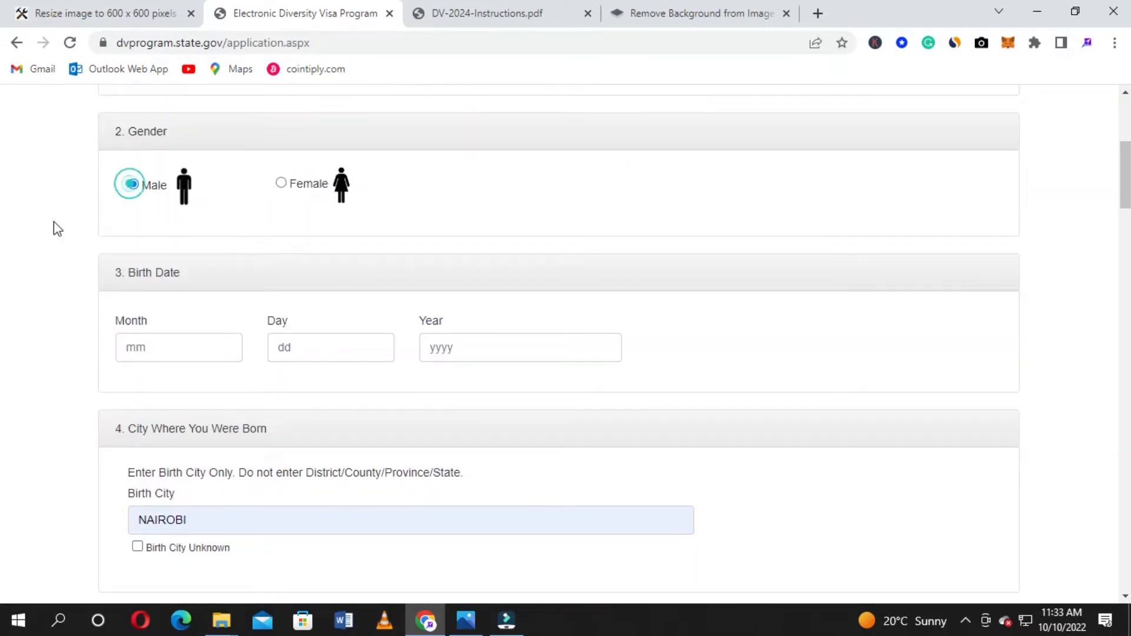
scroll(11, 253, "down", 2)
Fill the birth month, day and year from the saved autofill suggestions
left_click(192, 261)
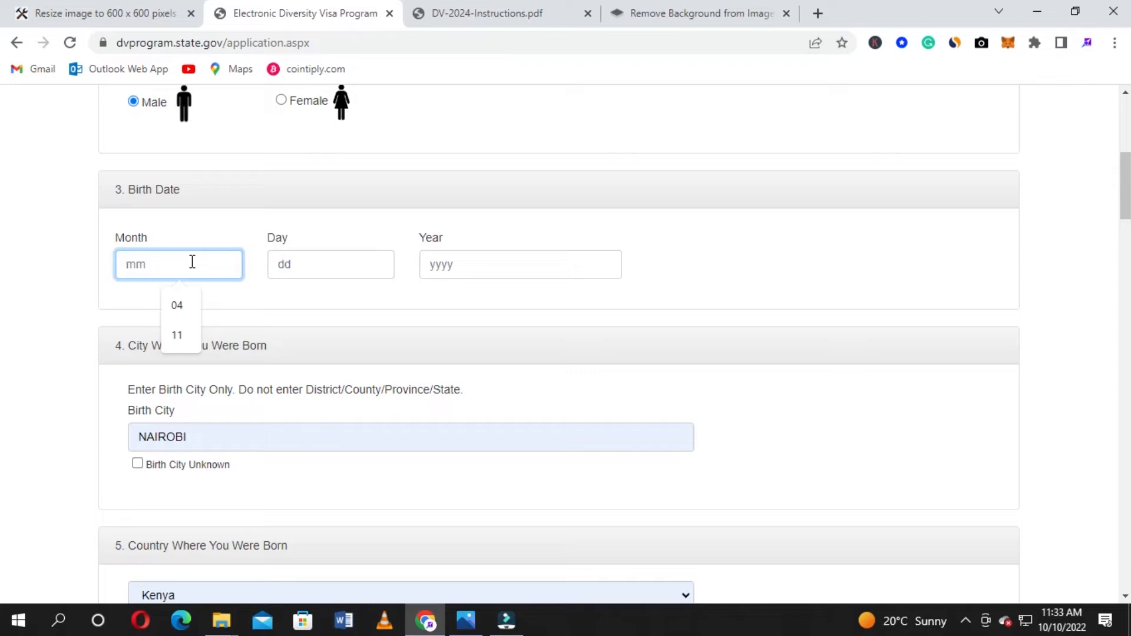
left_click(177, 335)
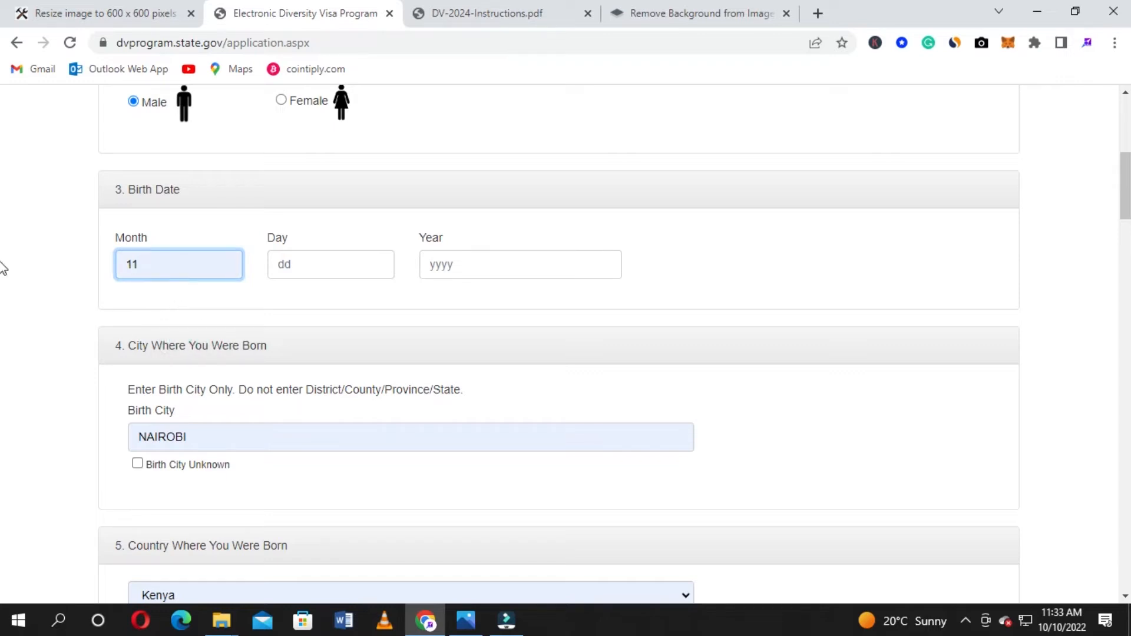
left_click(287, 264)
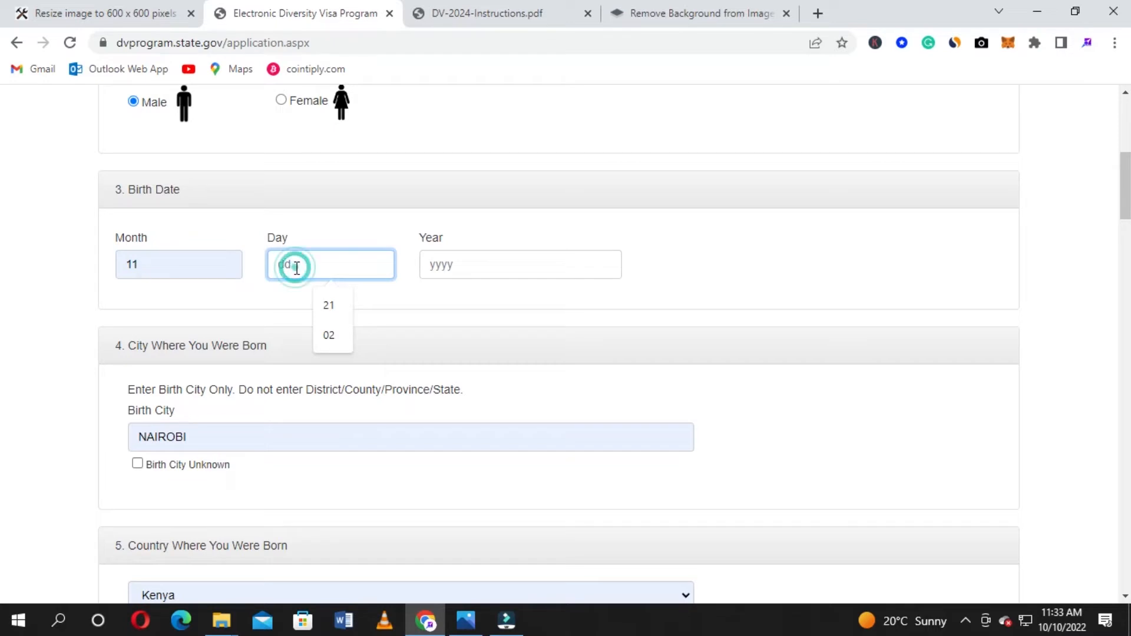
left_click(329, 306)
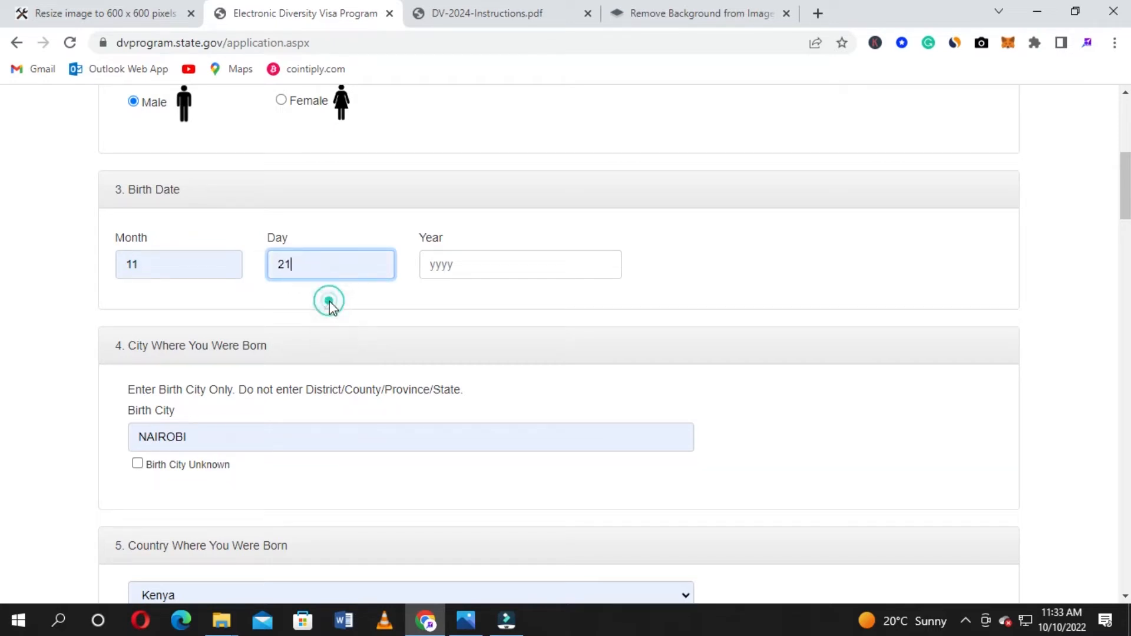
left_click(486, 264)
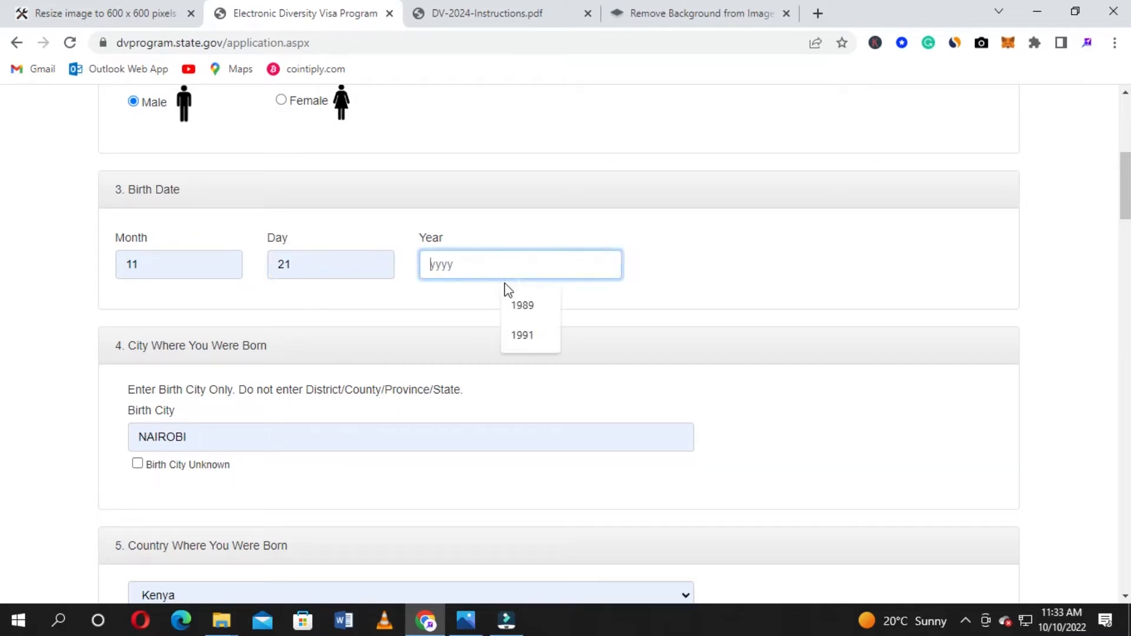
left_click(523, 334)
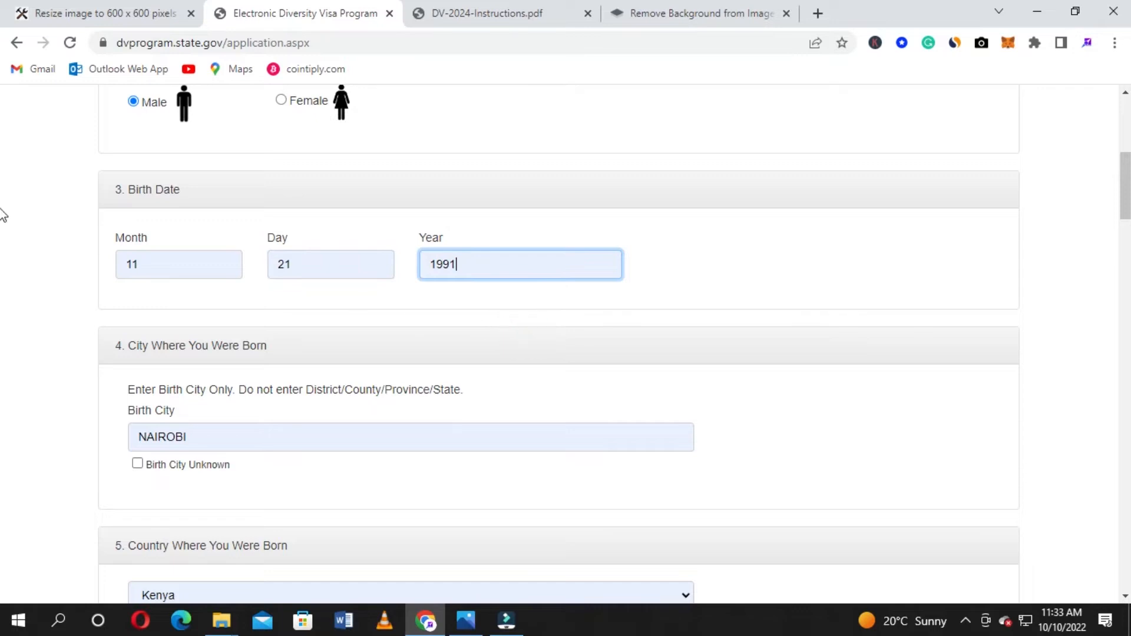
scroll(2, 215, "down", 2)
scroll(2, 215, "down", 1)
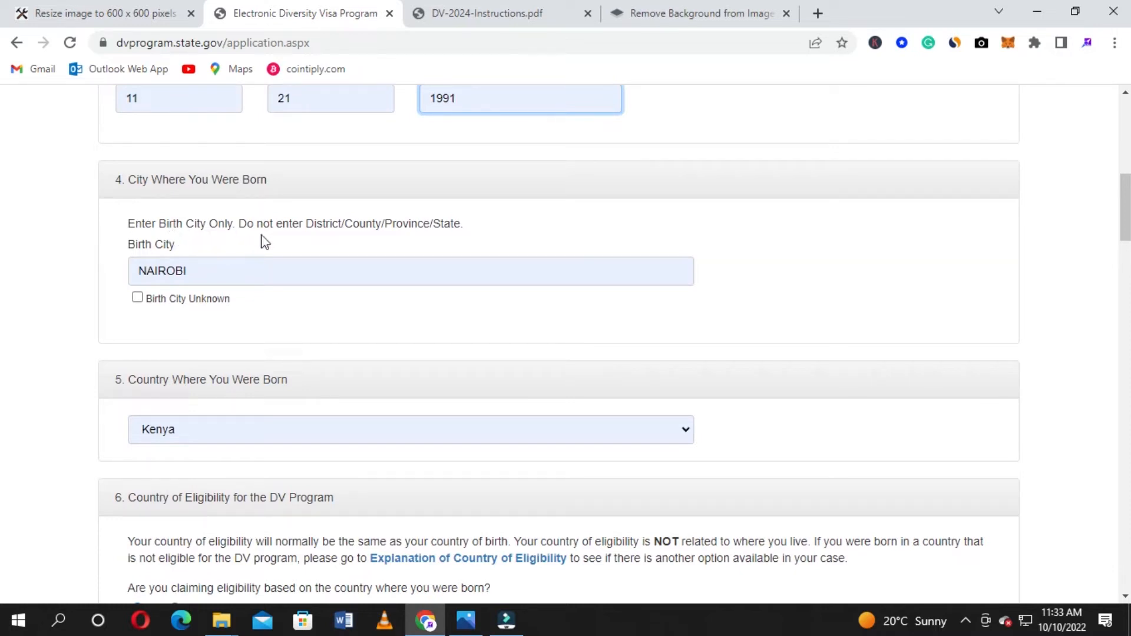
Mark the birth city as unknown
scroll(268, 239, "down", 1)
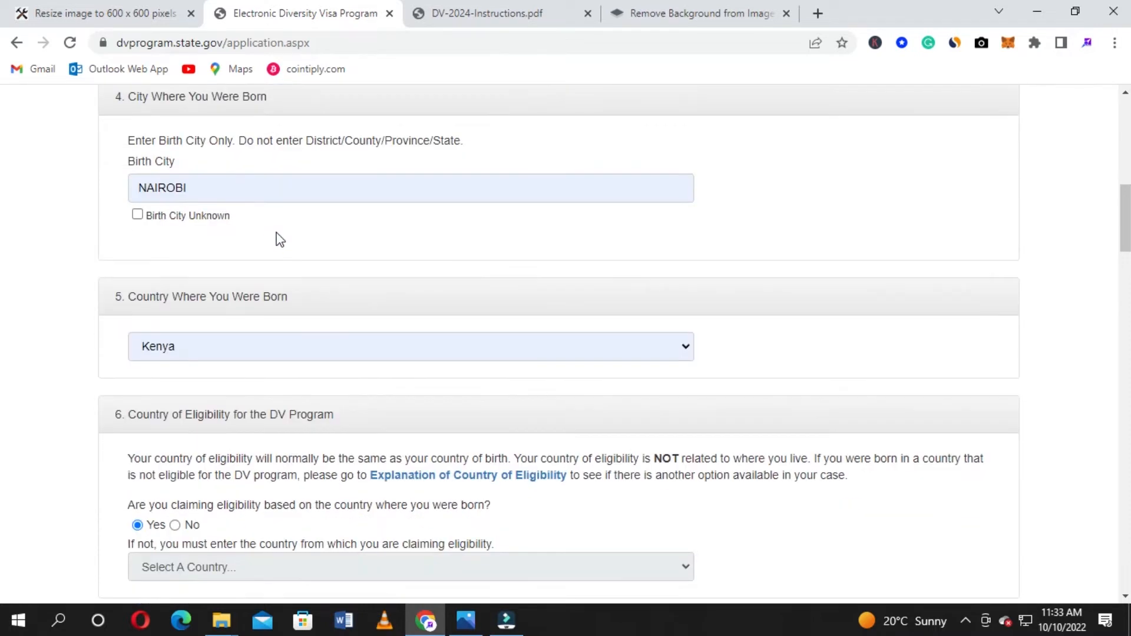
scroll(278, 239, "up", 1)
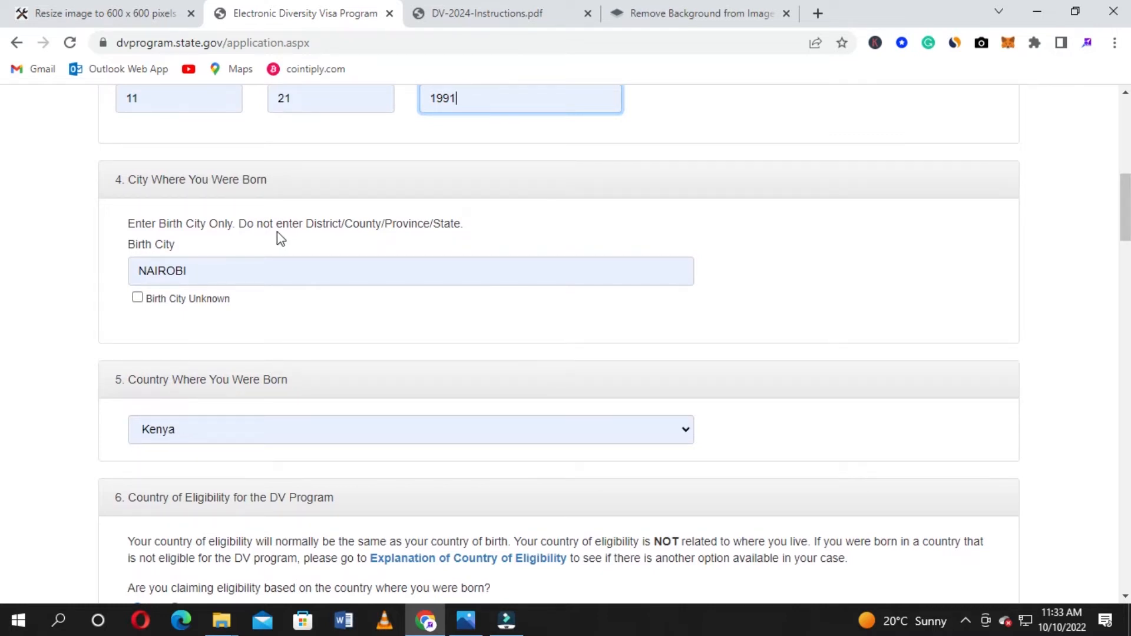
left_click(138, 299)
Keep Kenya as the country of birth
scroll(568, 257, "down", 2)
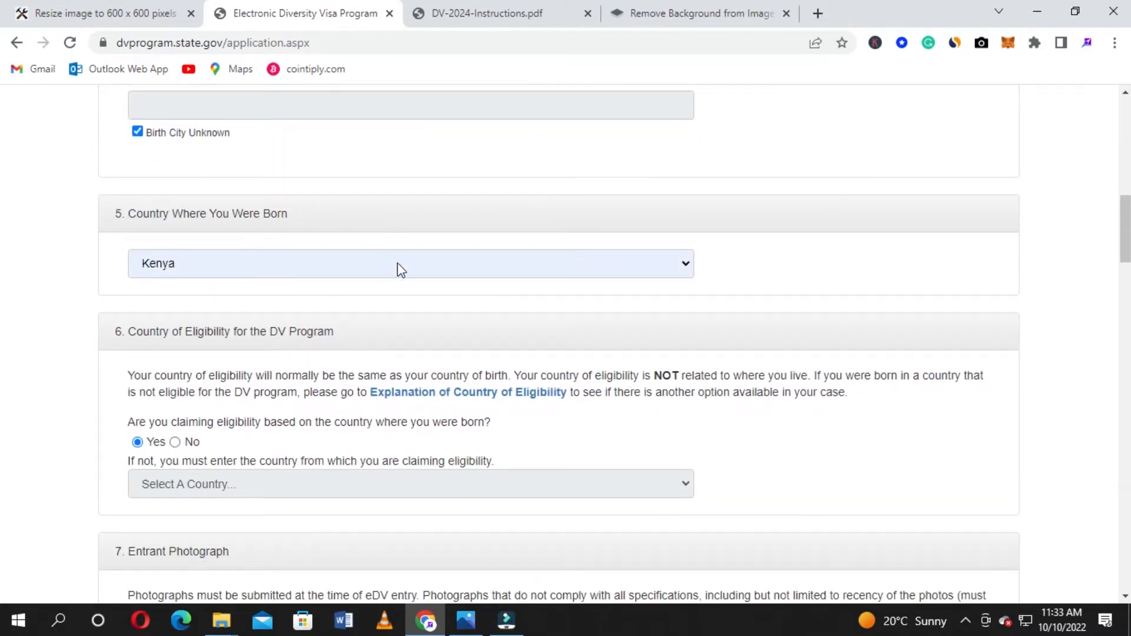
left_click(402, 270)
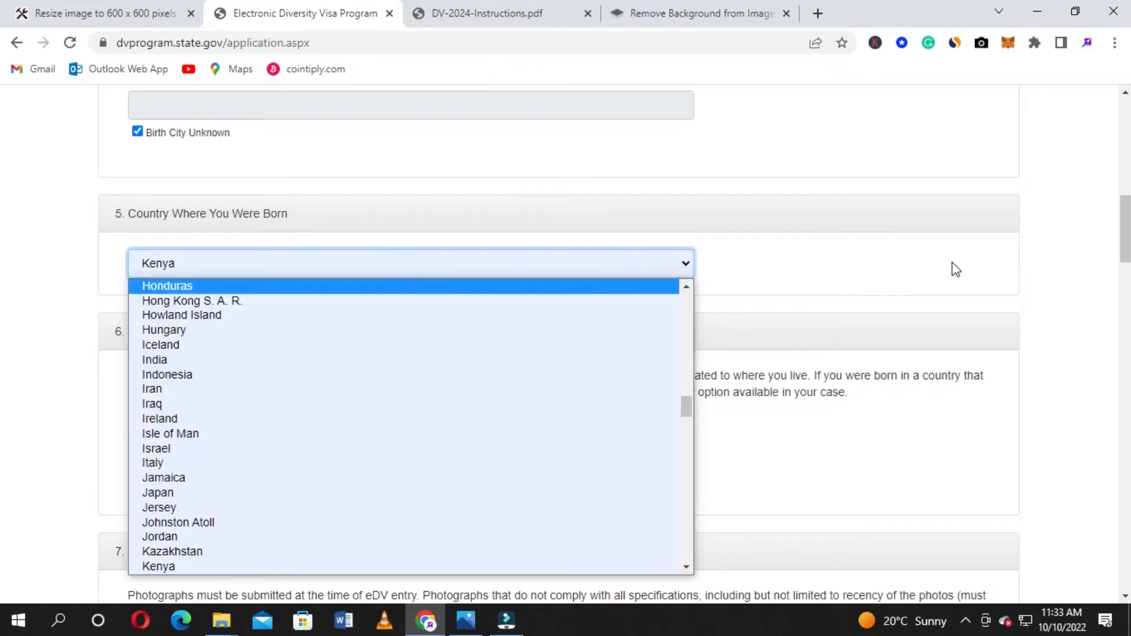
scroll(869, 256, "down", 1)
left_click(515, 180)
scroll(412, 291, "down", 8)
scroll(408, 286, "down", 20)
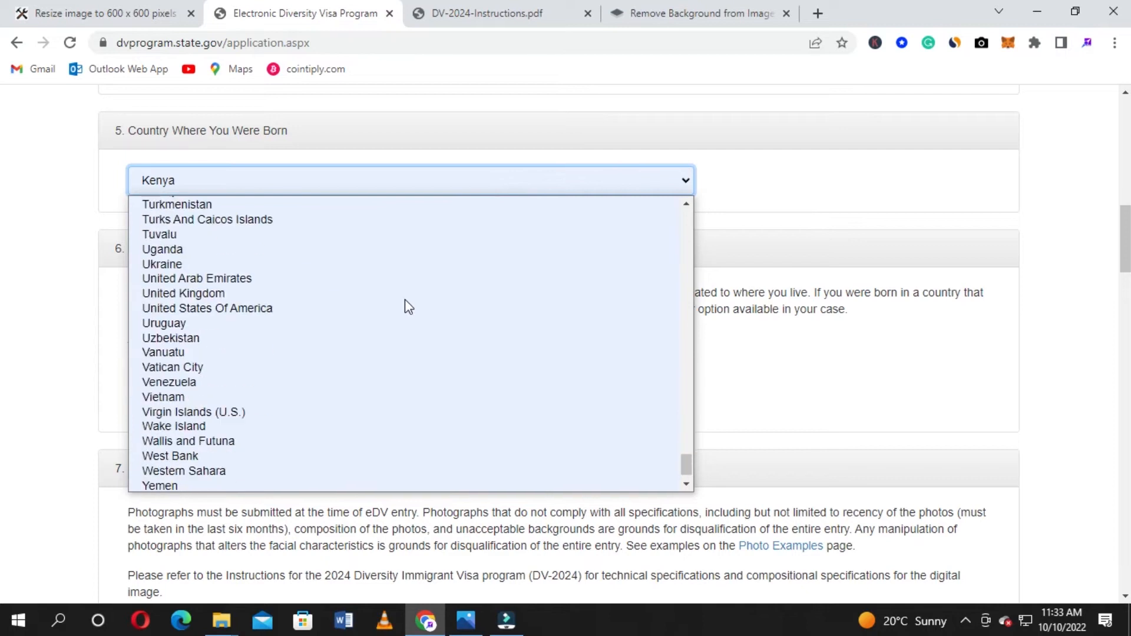
scroll(351, 391, "up", 20)
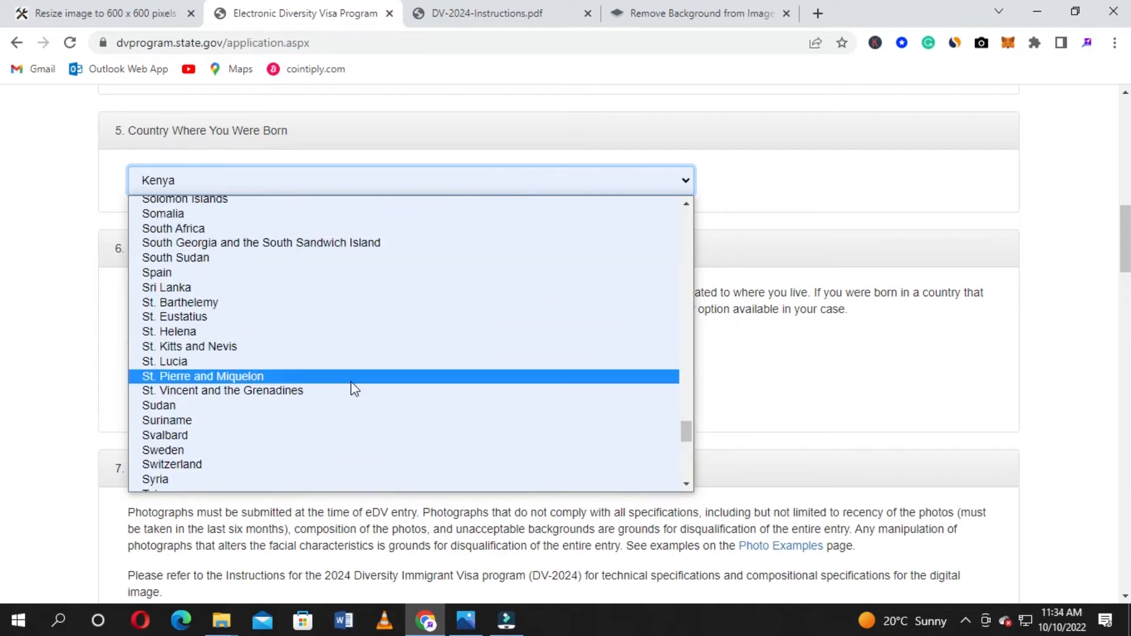
scroll(352, 386, "up", 18)
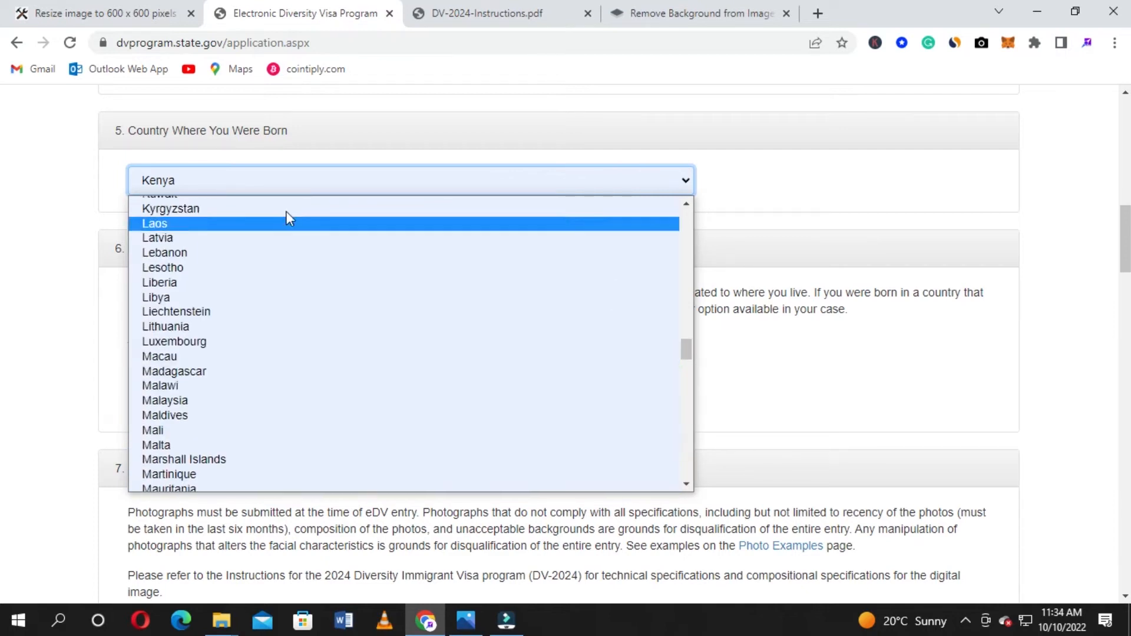
scroll(259, 277, "up", 4)
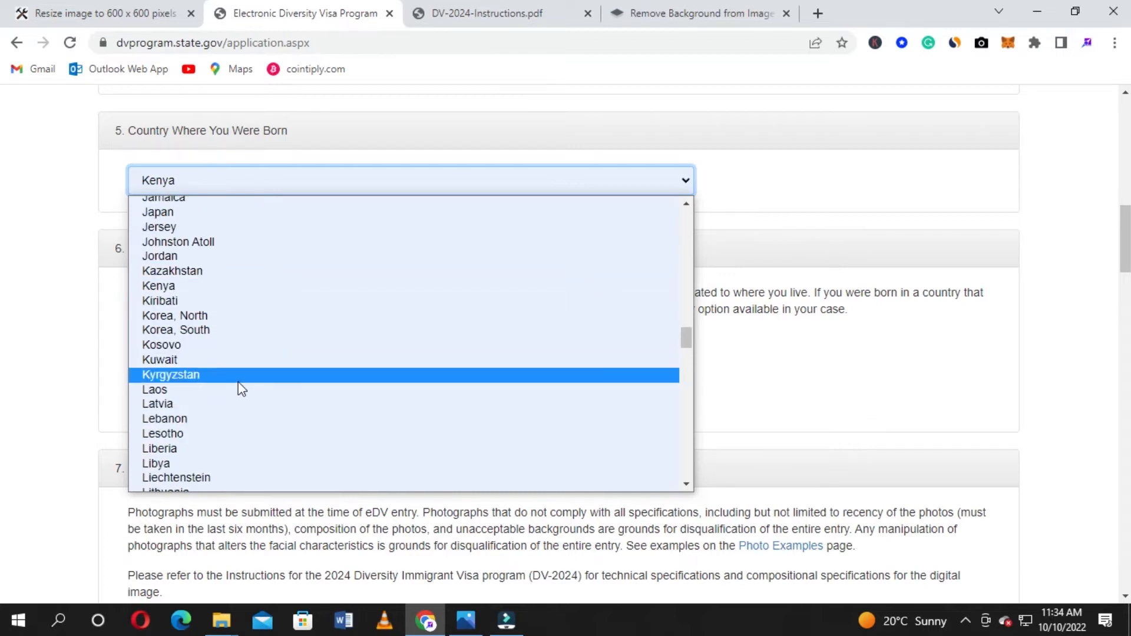
left_click(218, 287)
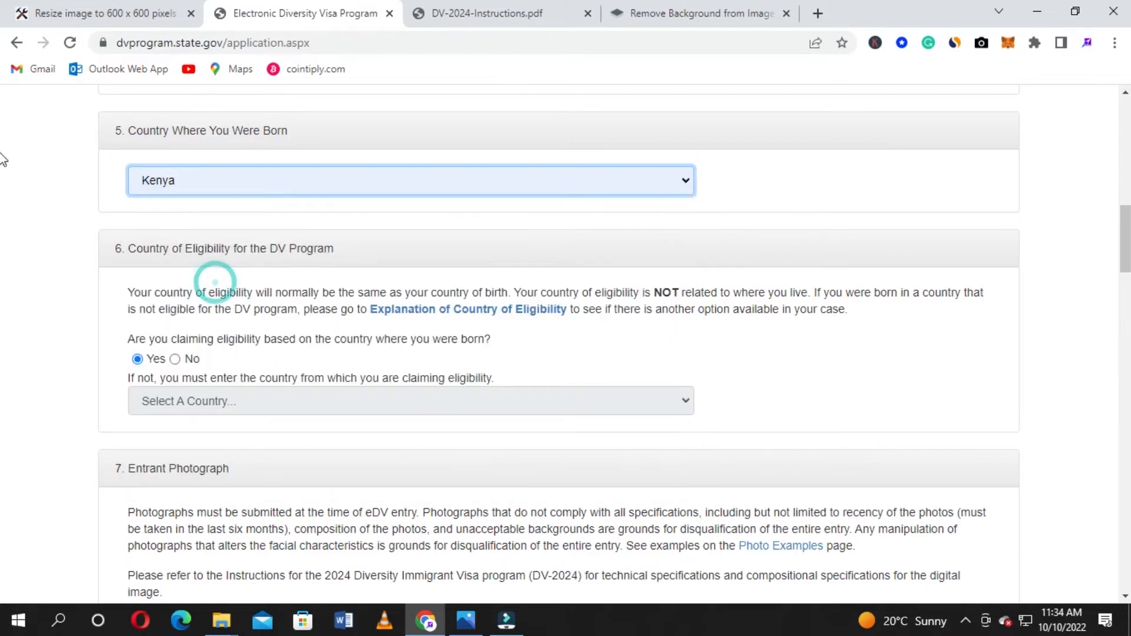
Answer Yes to claiming eligibility through the country of birth
scroll(3, 159, "down", 1)
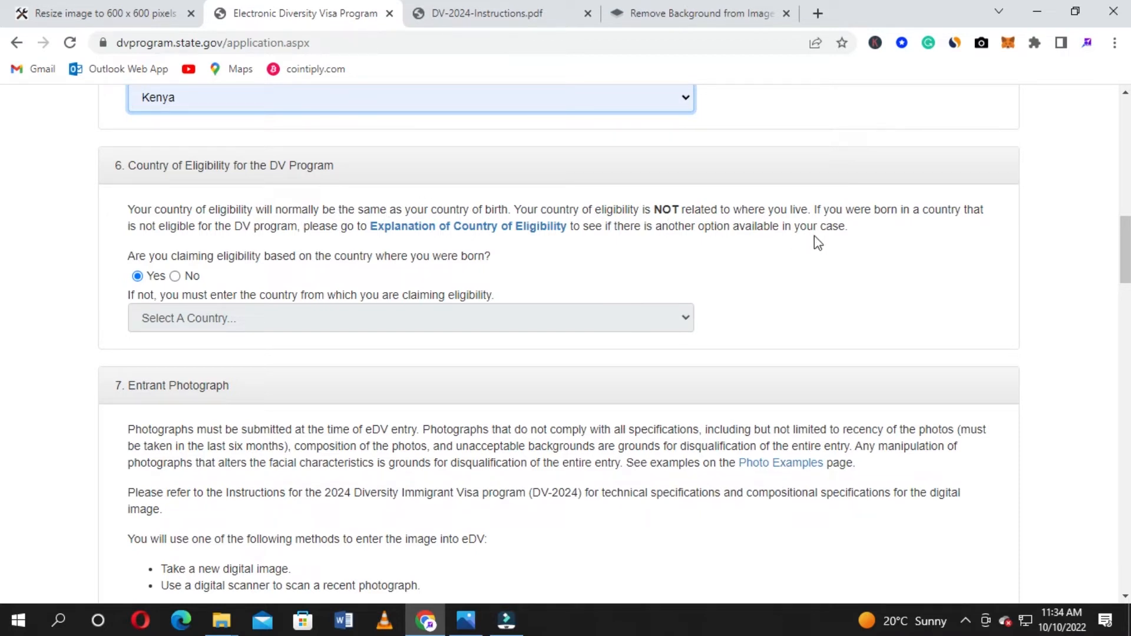
scroll(730, 203, "up", 1)
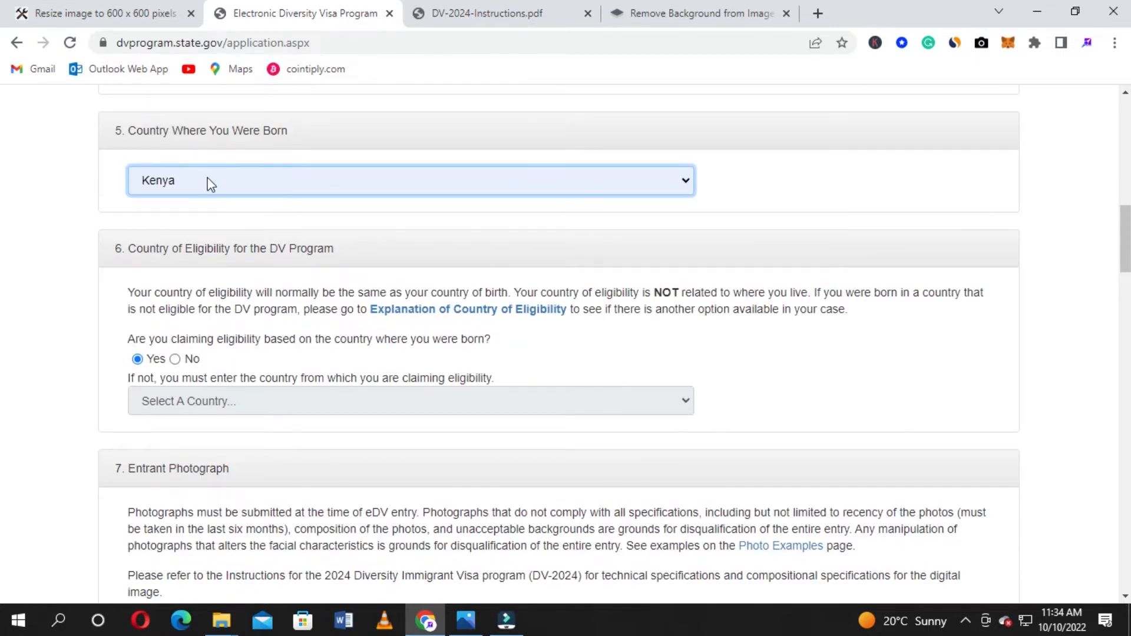
scroll(292, 241, "down", 1)
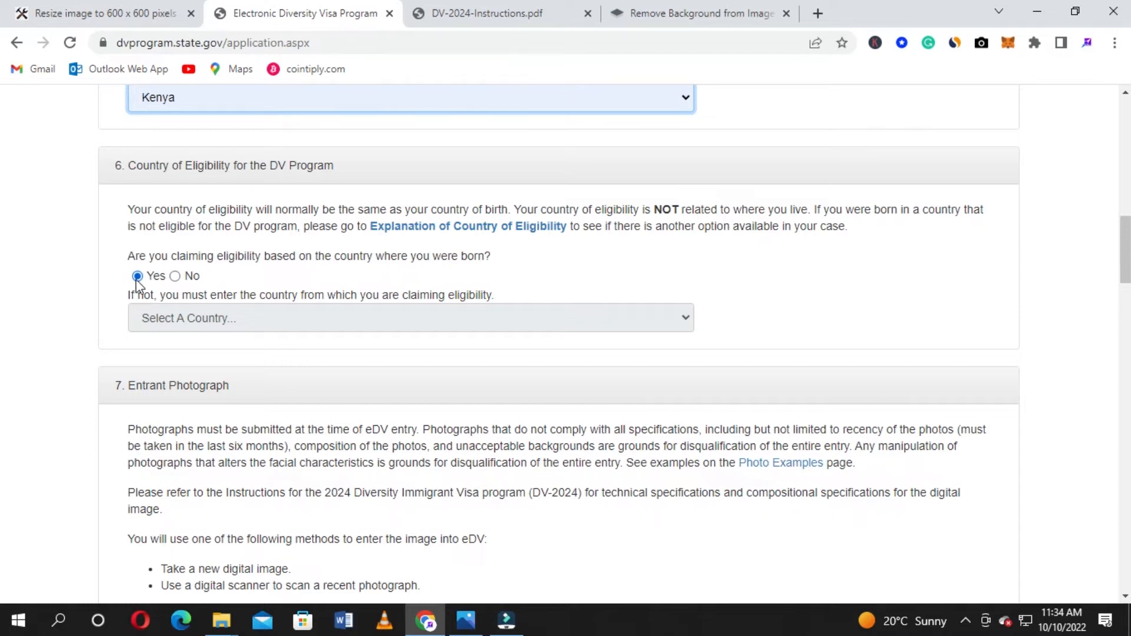
left_click(175, 277)
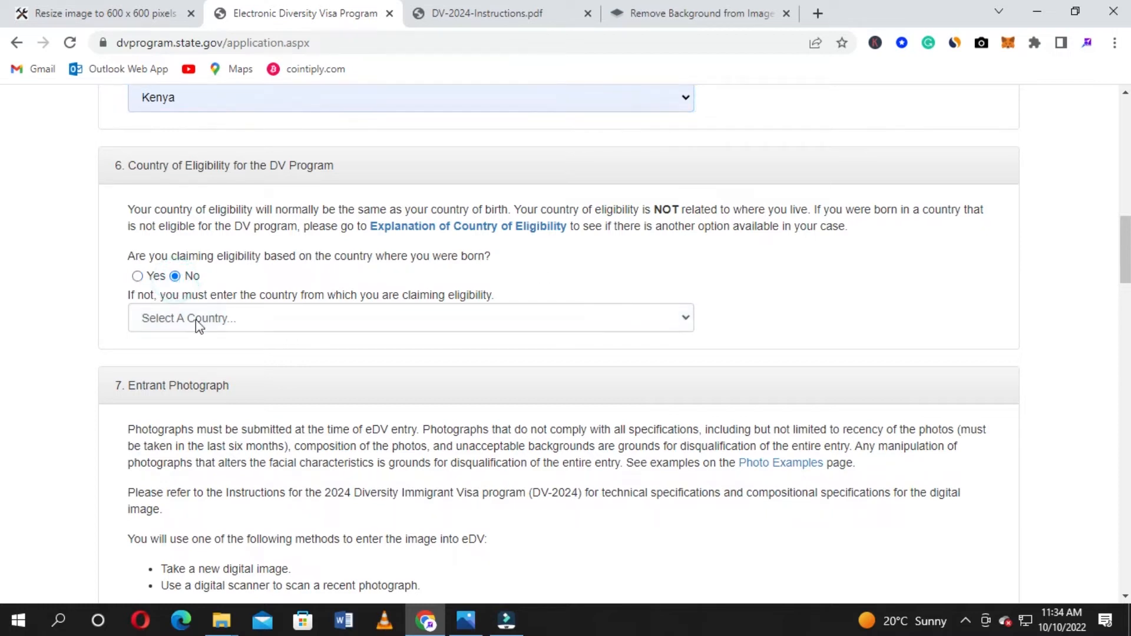
left_click(138, 276)
scroll(435, 272, "down", 3)
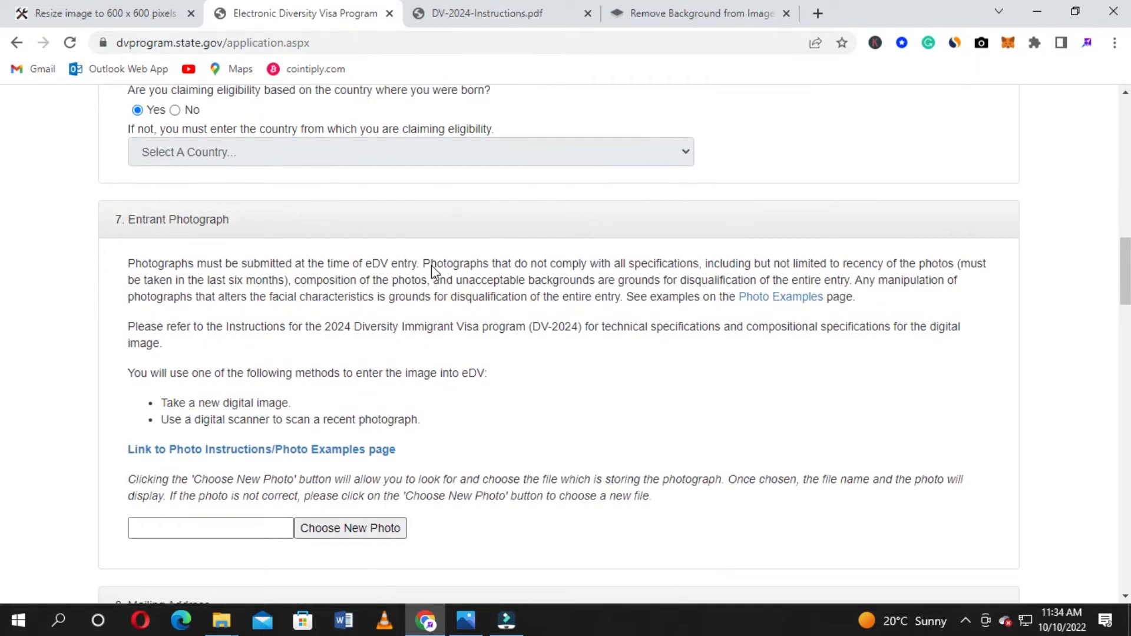
scroll(398, 237, "down", 1)
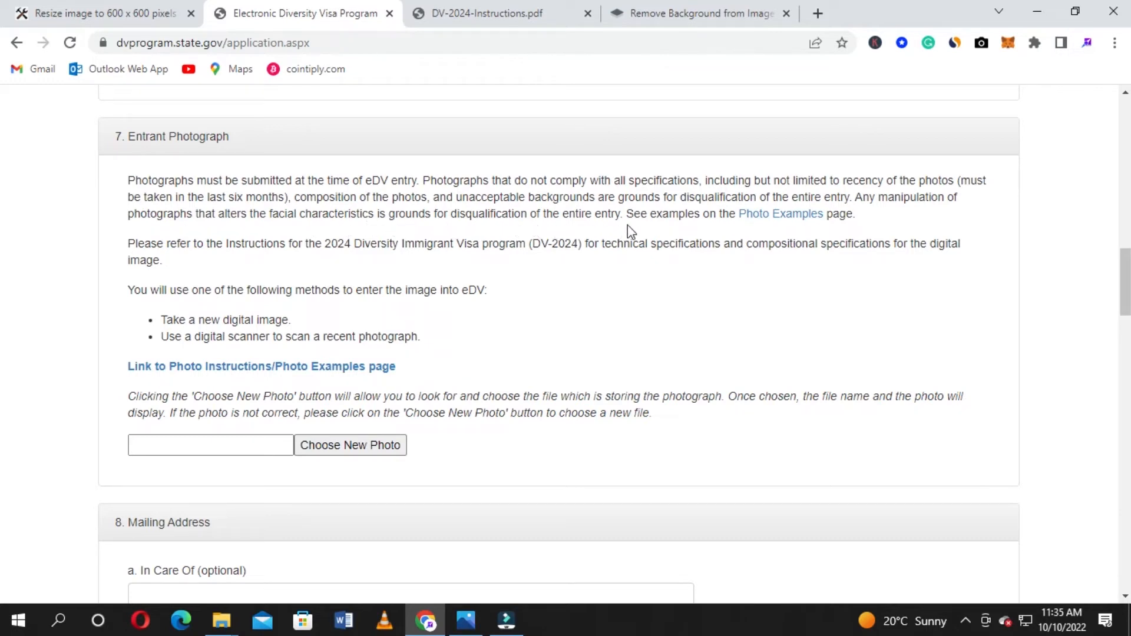
Open Photo Examples from section 7 and browse the acceptable and unacceptable visa photo samples
left_click(797, 219)
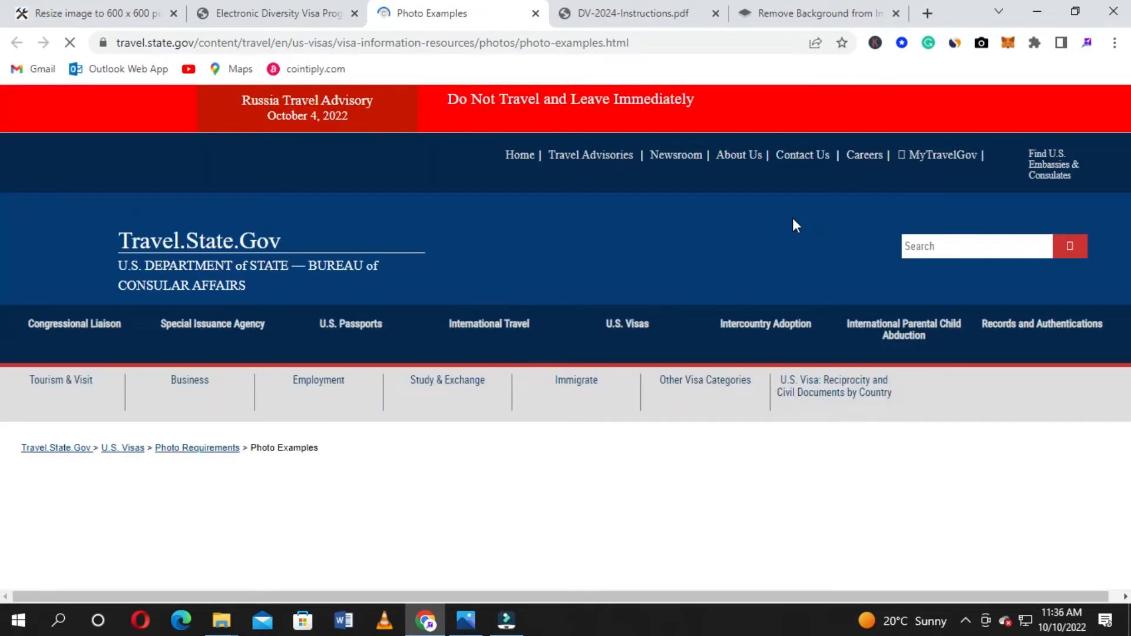
scroll(683, 277, "down", 4)
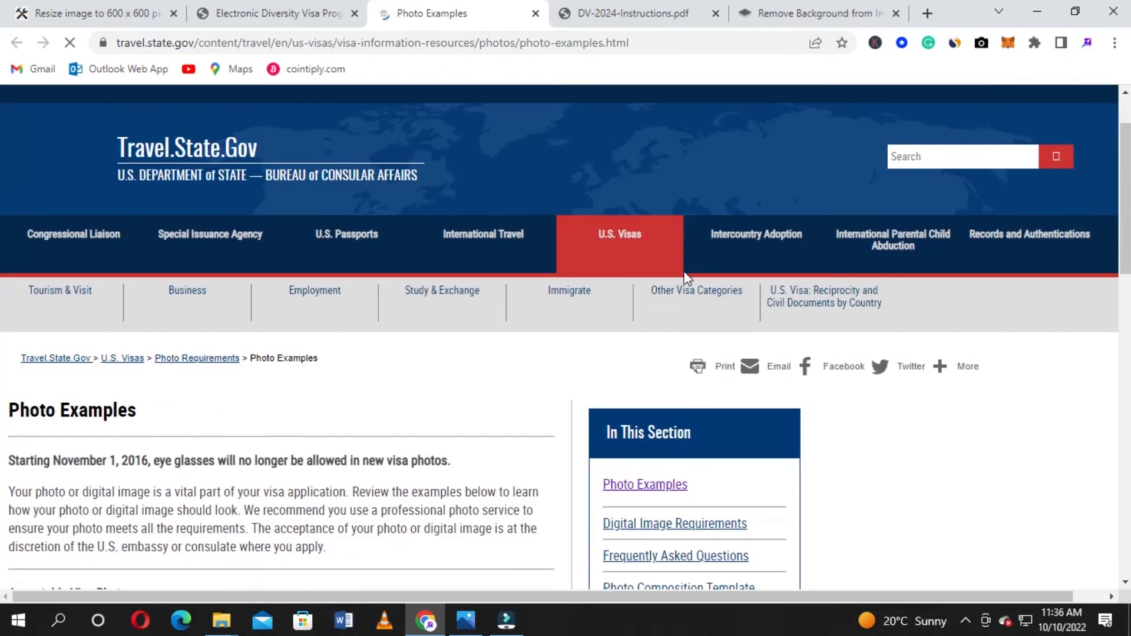
scroll(684, 271, "down", 5)
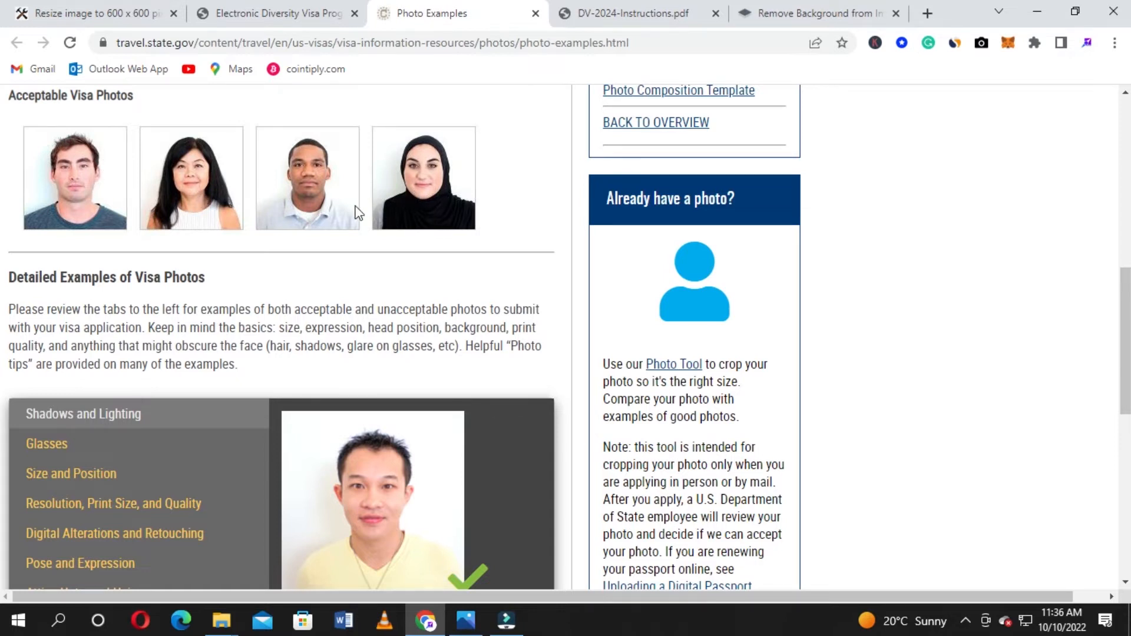
scroll(241, 262, "down", 4)
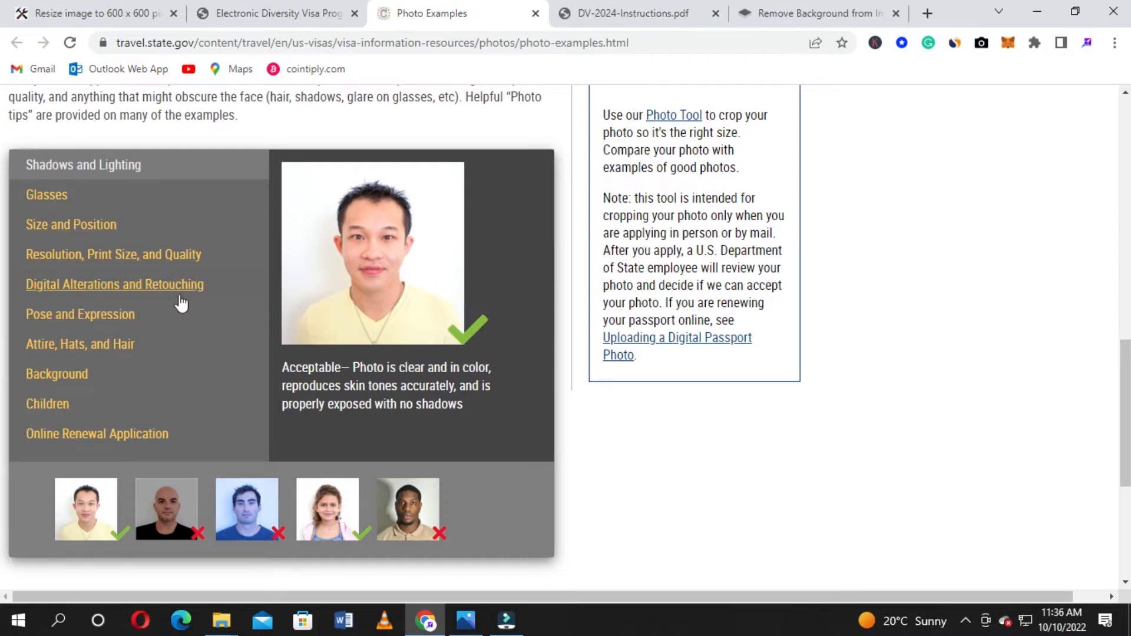
scroll(222, 338, "up", 4)
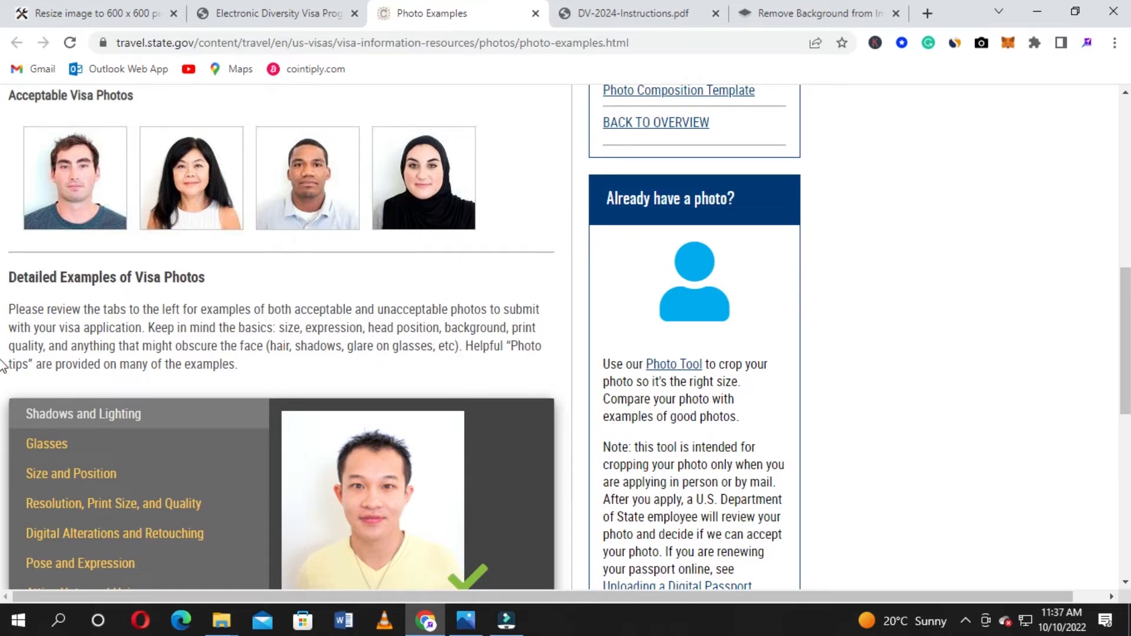
scroll(5, 360, "down", 1)
scroll(5, 359, "down", 4)
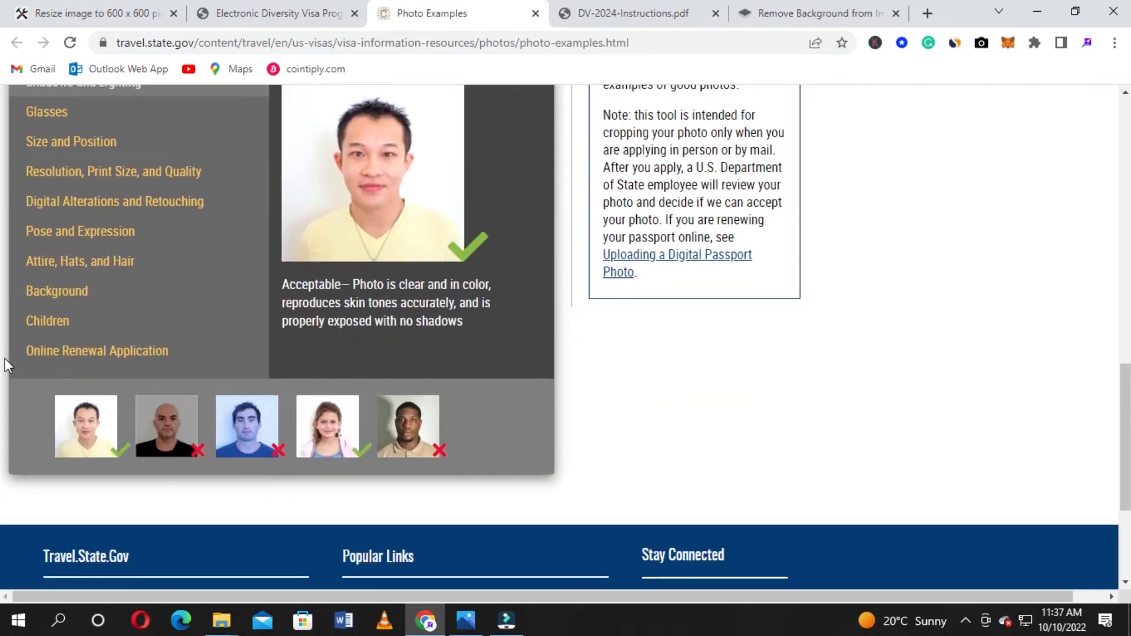
scroll(5, 360, "up", 15)
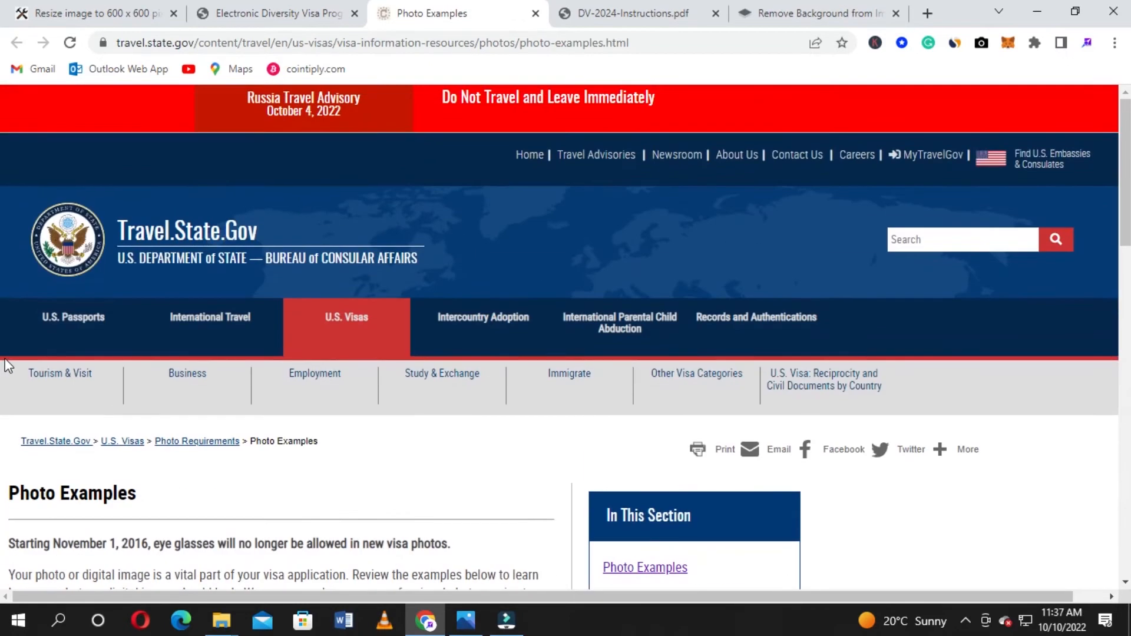
Back in the DV form, attach the photo from Desktop > passport photos Dv as the entrant photograph
left_click(239, 13)
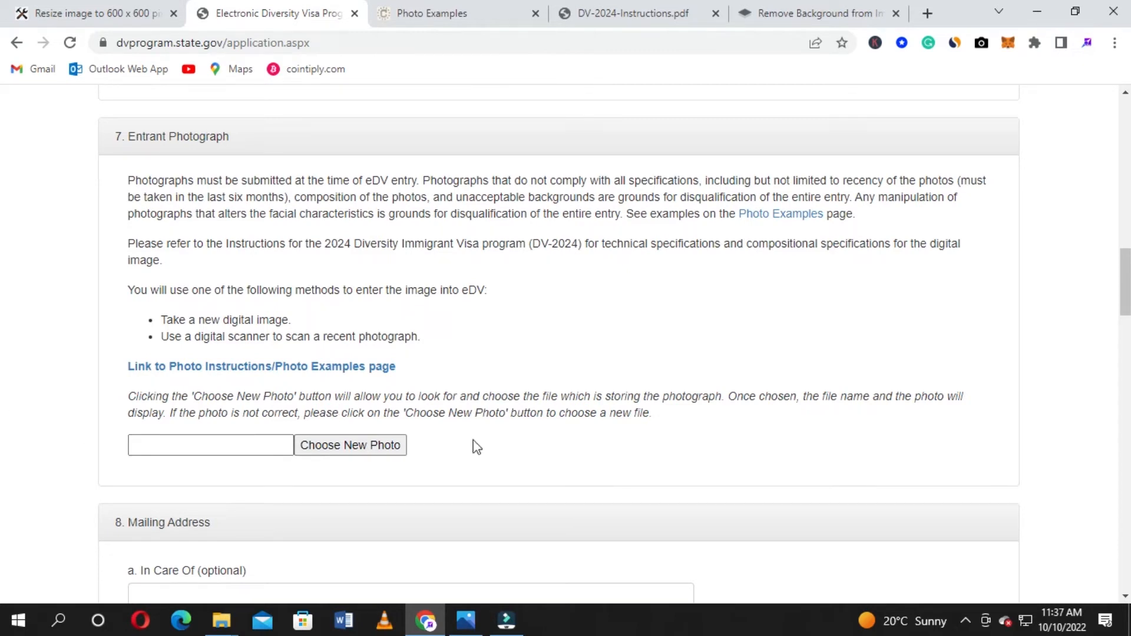
left_click(360, 452)
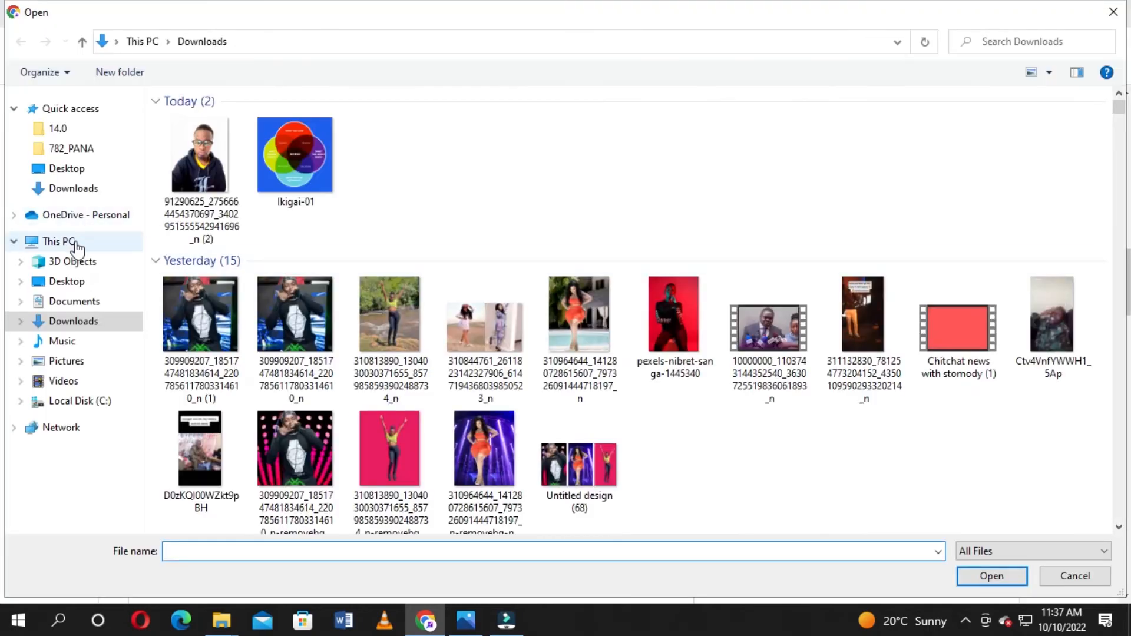
left_click(81, 276)
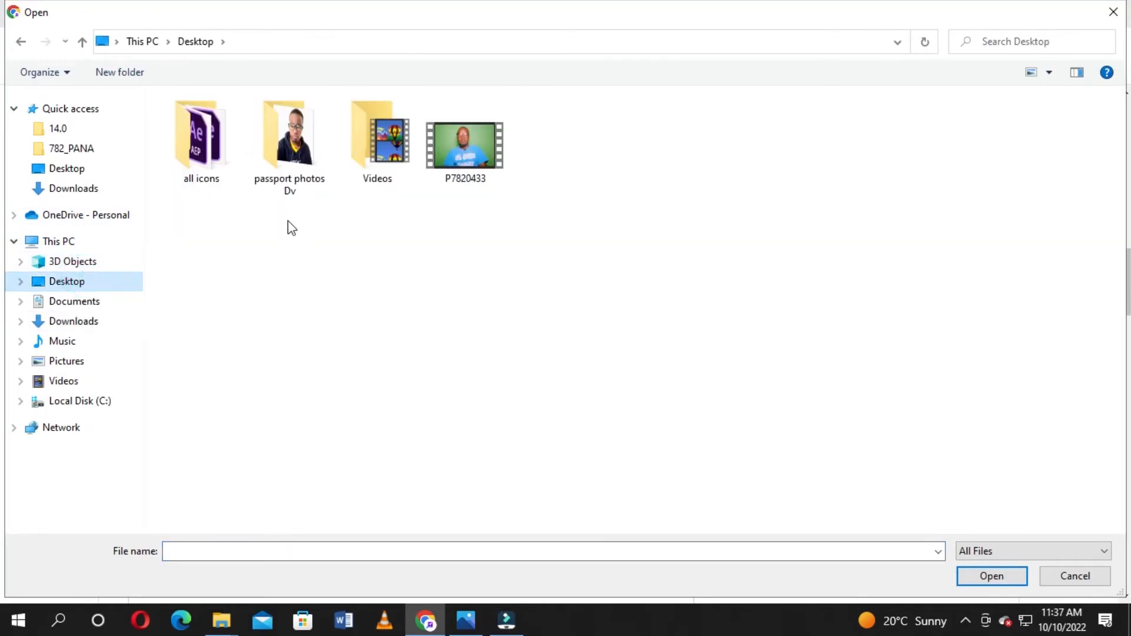
double_click(292, 167)
left_click(189, 150)
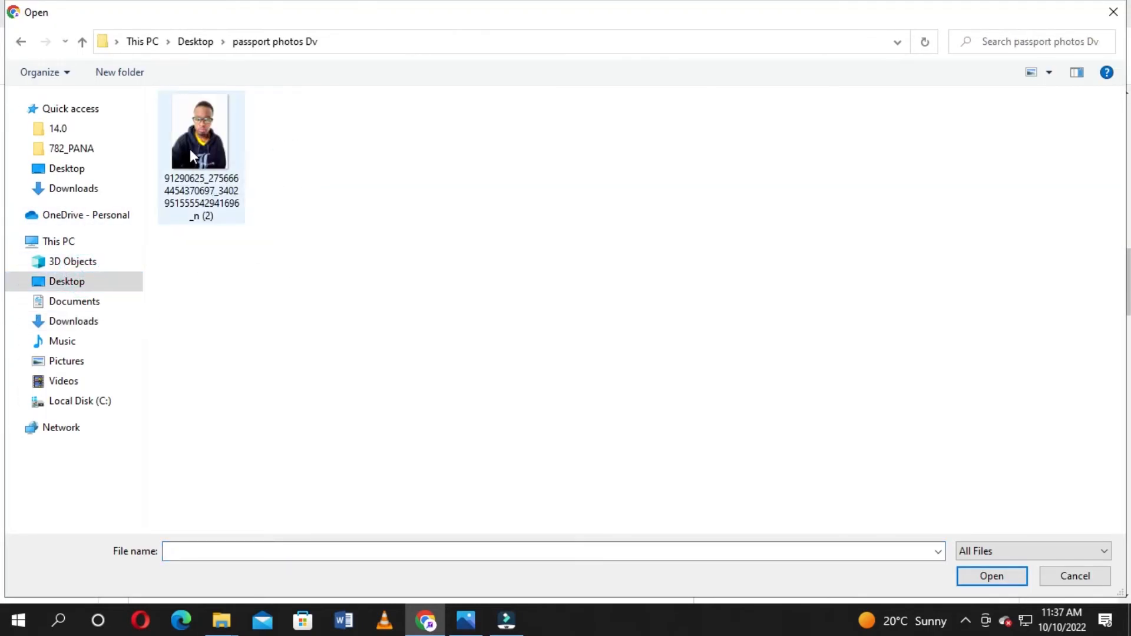
left_click(982, 576)
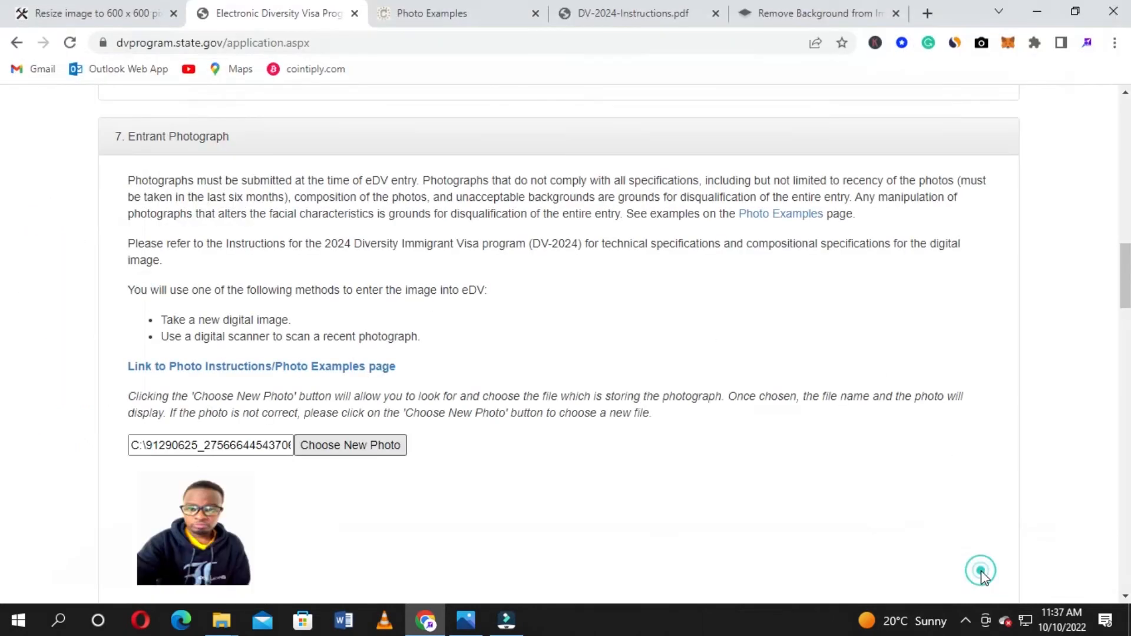
scroll(740, 425, "down", 3)
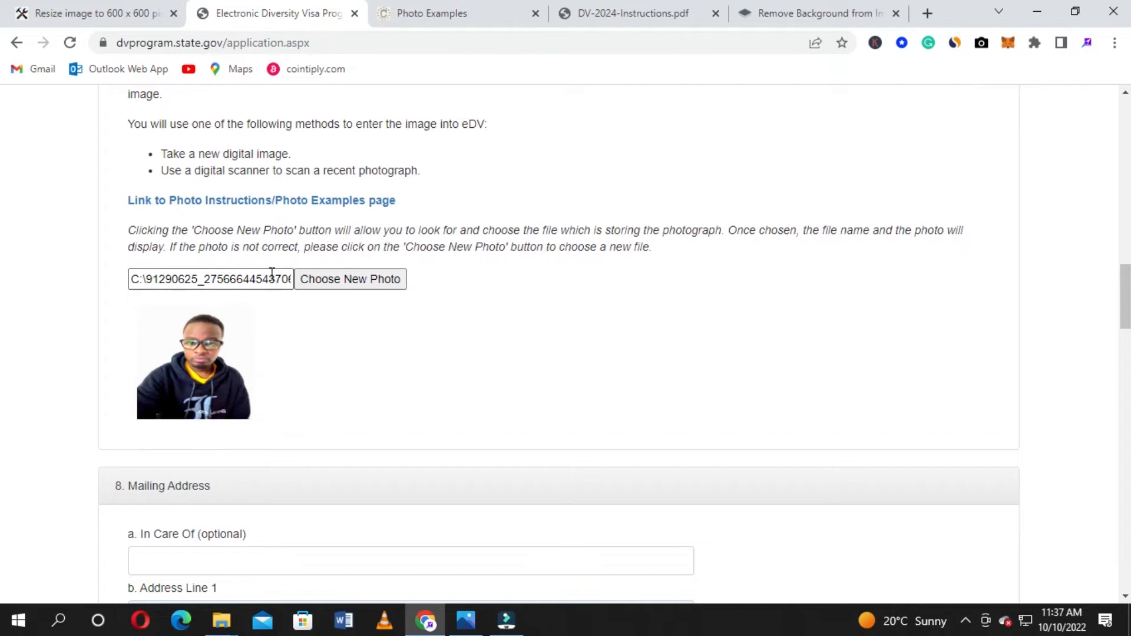
scroll(329, 404, "down", 2)
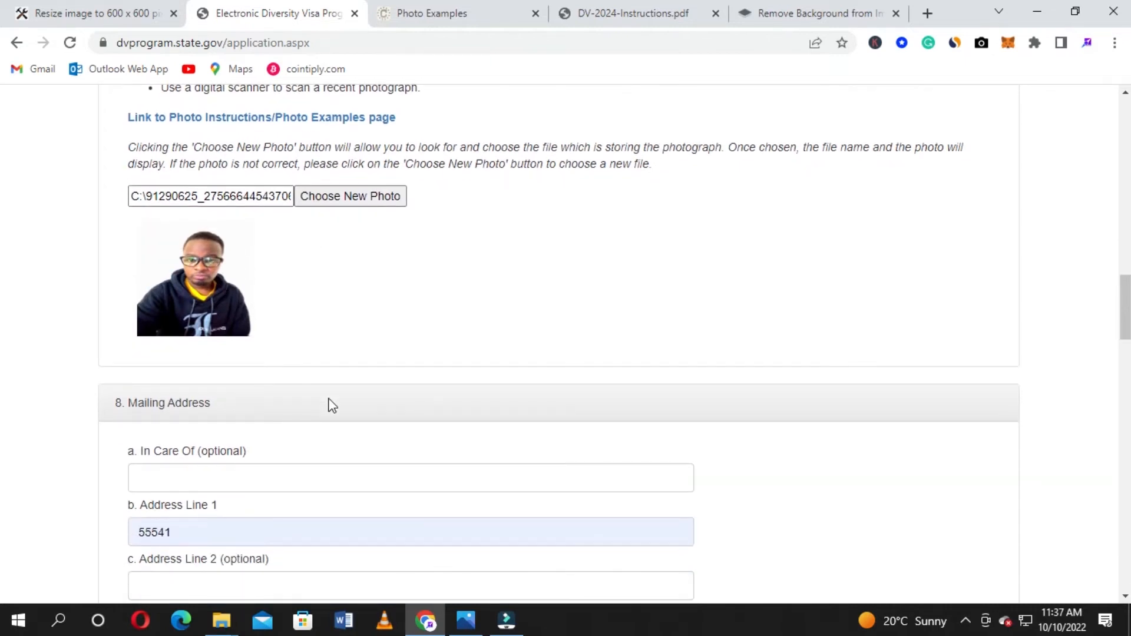
scroll(330, 406, "up", 2)
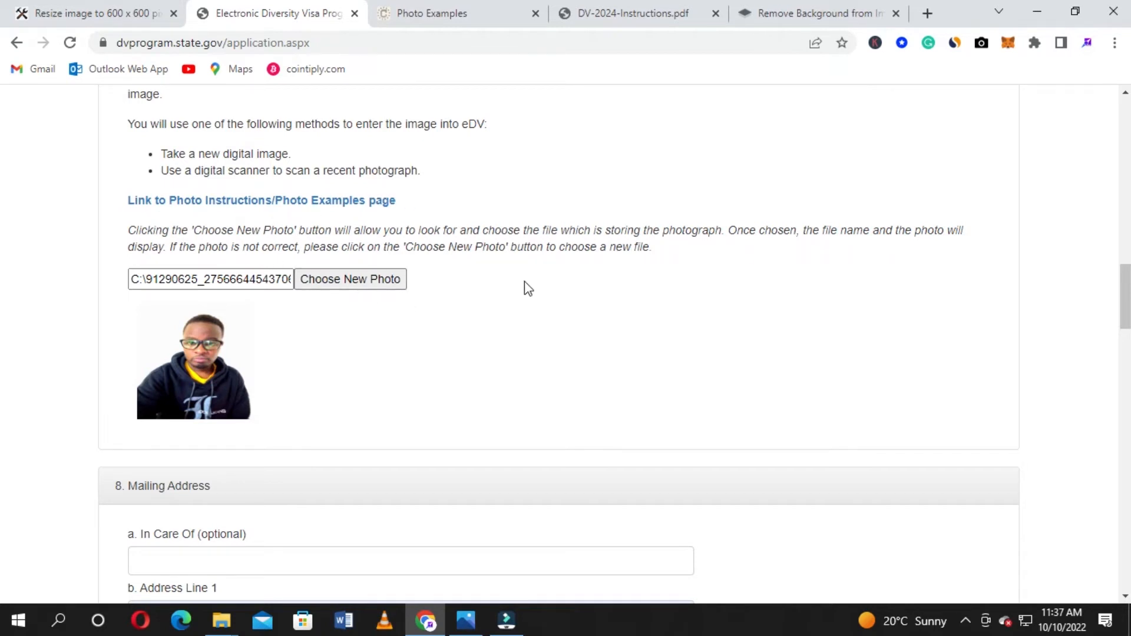
scroll(528, 288, "down", 3)
scroll(529, 288, "up", 3)
Open the 'Resize image to 600 x 600' page and review its upload area and Width/Height settings
left_click(79, 8)
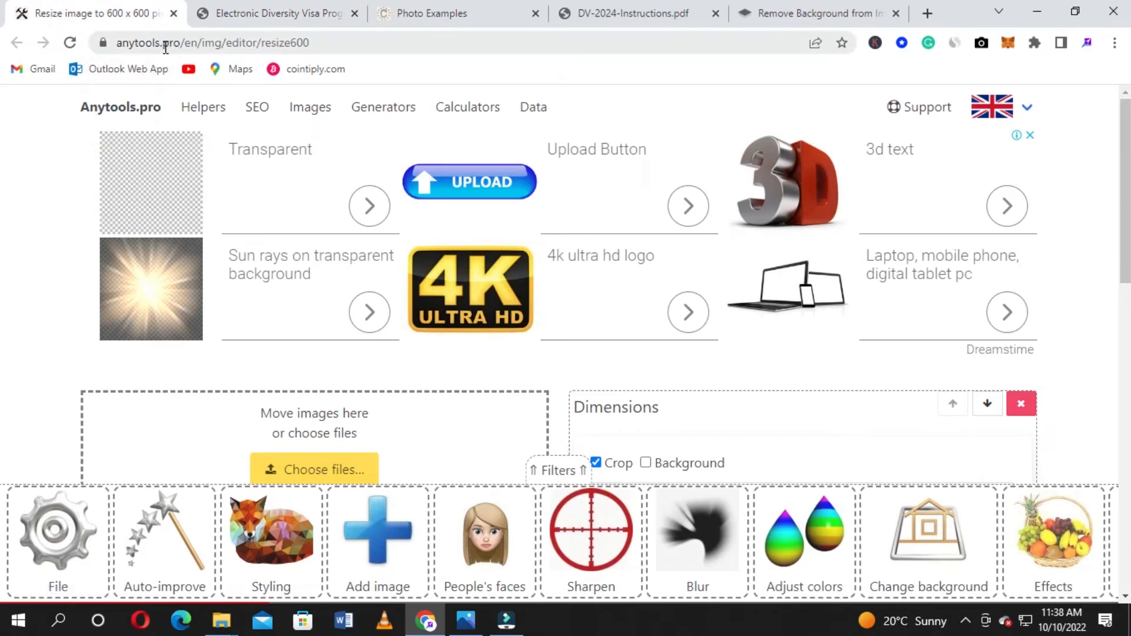
left_click_drag(119, 43, 317, 47)
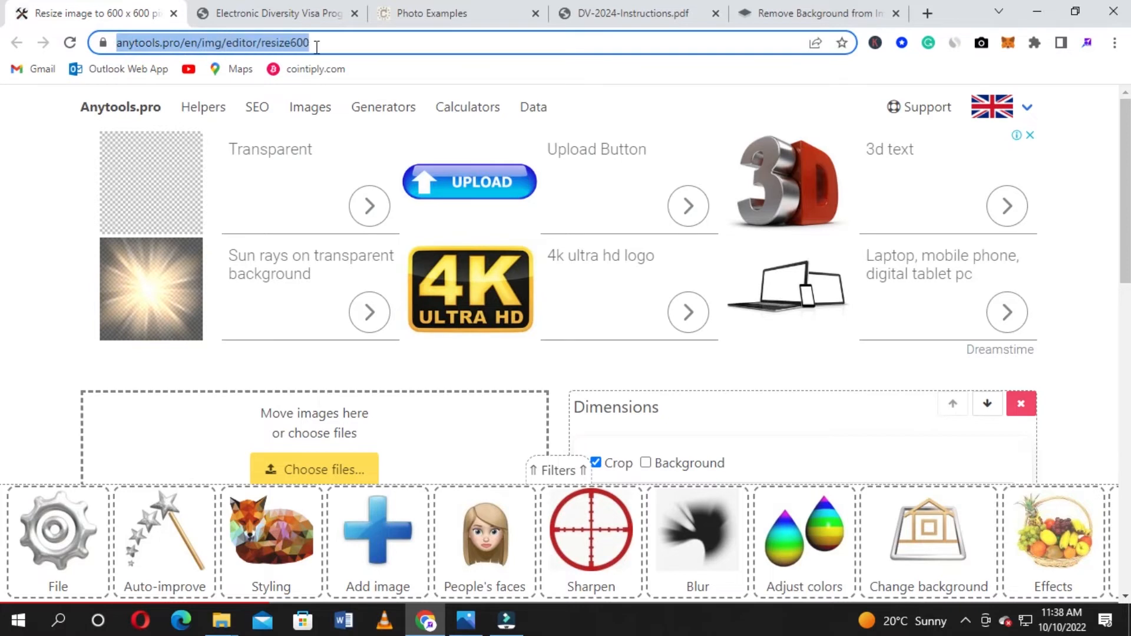
left_click(23, 209)
scroll(97, 228, "down", 4)
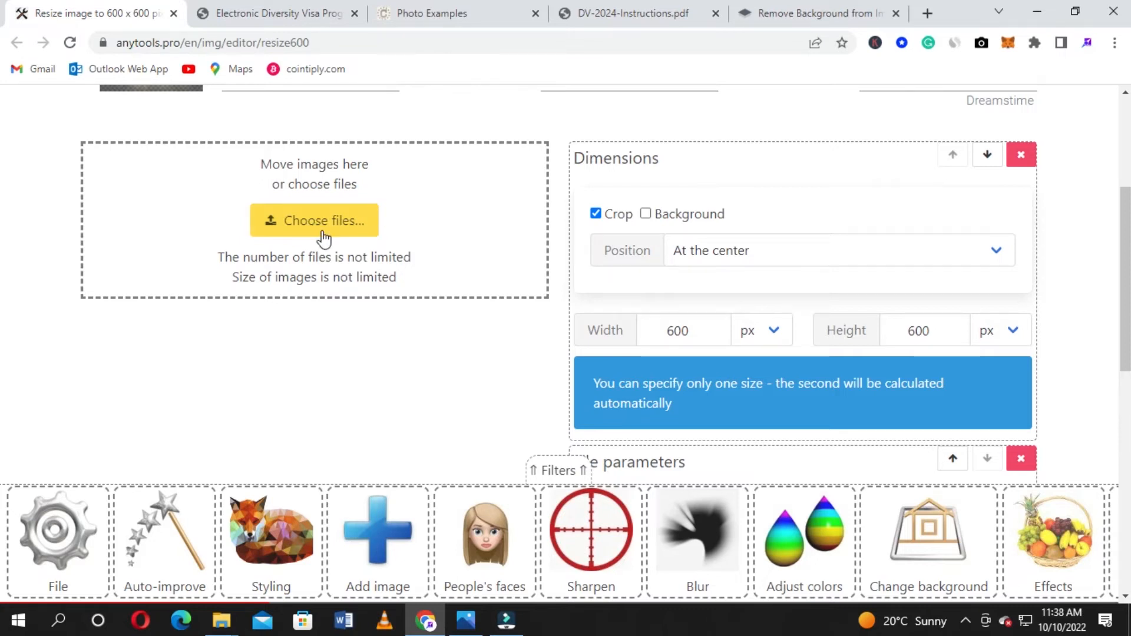
scroll(323, 238, "down", 4)
scroll(323, 238, "up", 7)
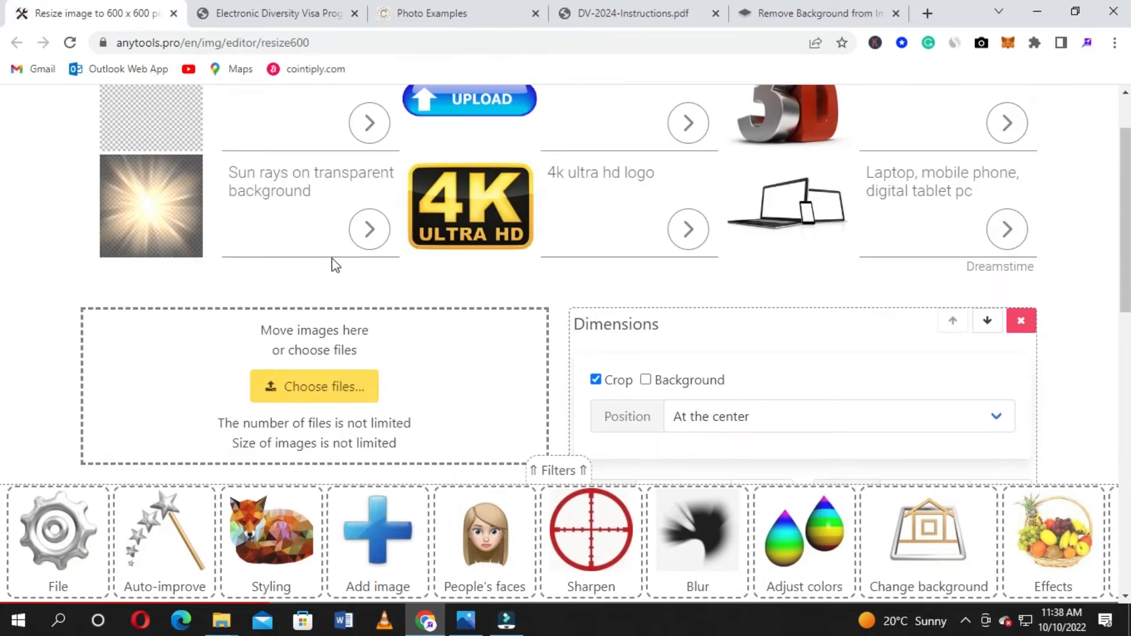
scroll(346, 268, "down", 2)
scroll(378, 310, "up", 3)
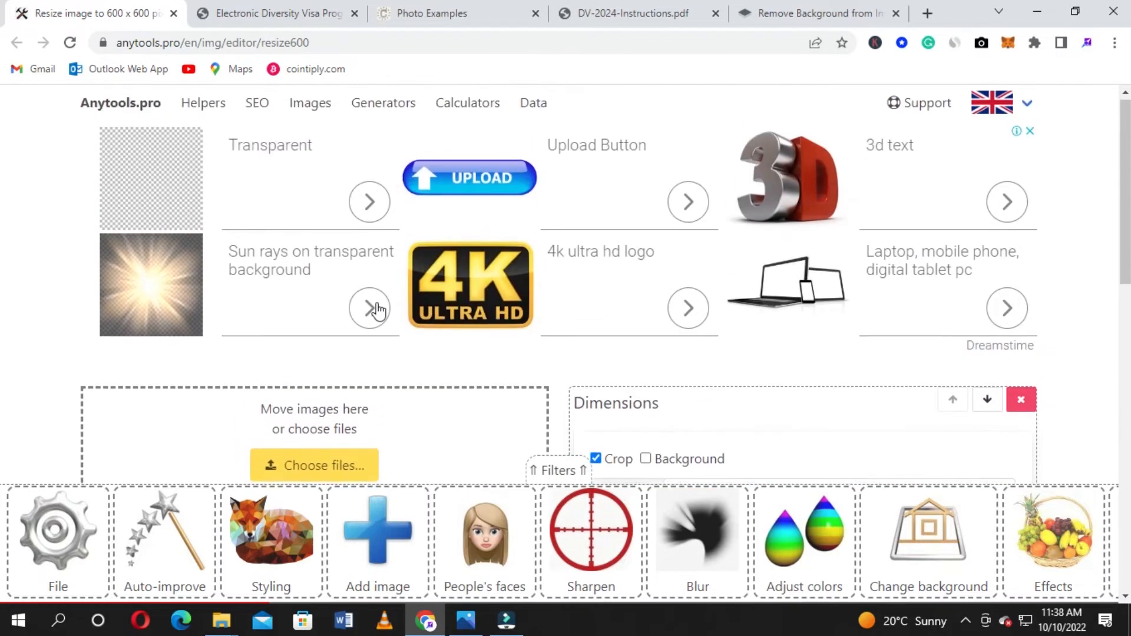
scroll(379, 311, "down", 5)
scroll(574, 266, "down", 5)
scroll(511, 118, "up", 2)
scroll(512, 135, "up", 10)
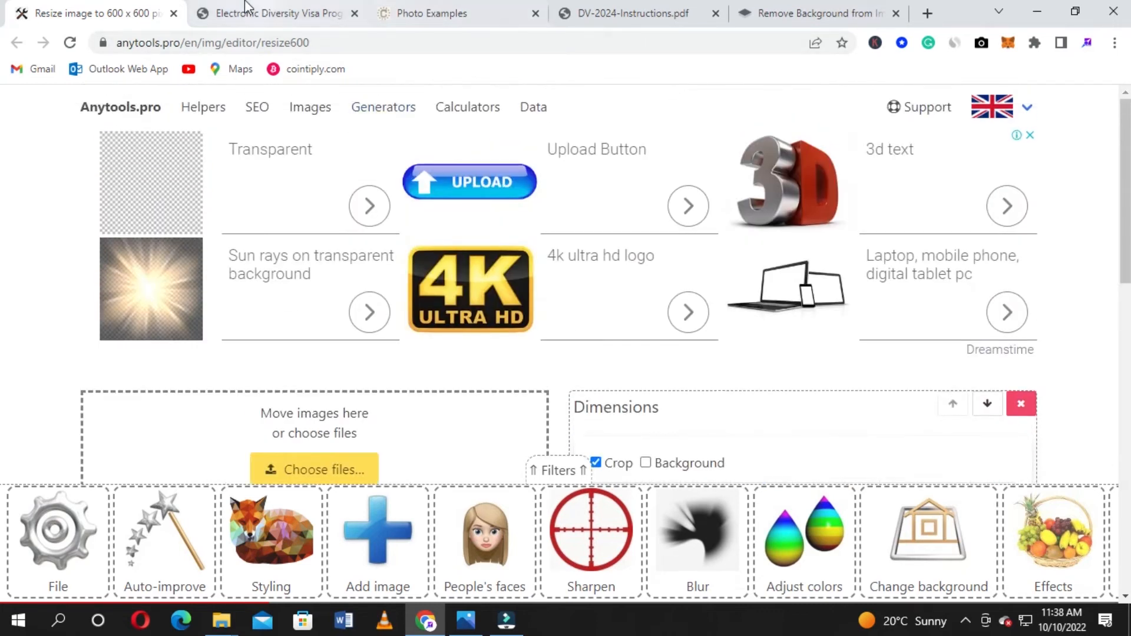
left_click(261, 8)
Leave the In Care Of and Address Line 2 fields empty, dismissing the address suggestions
scroll(2, 254, "down", 5)
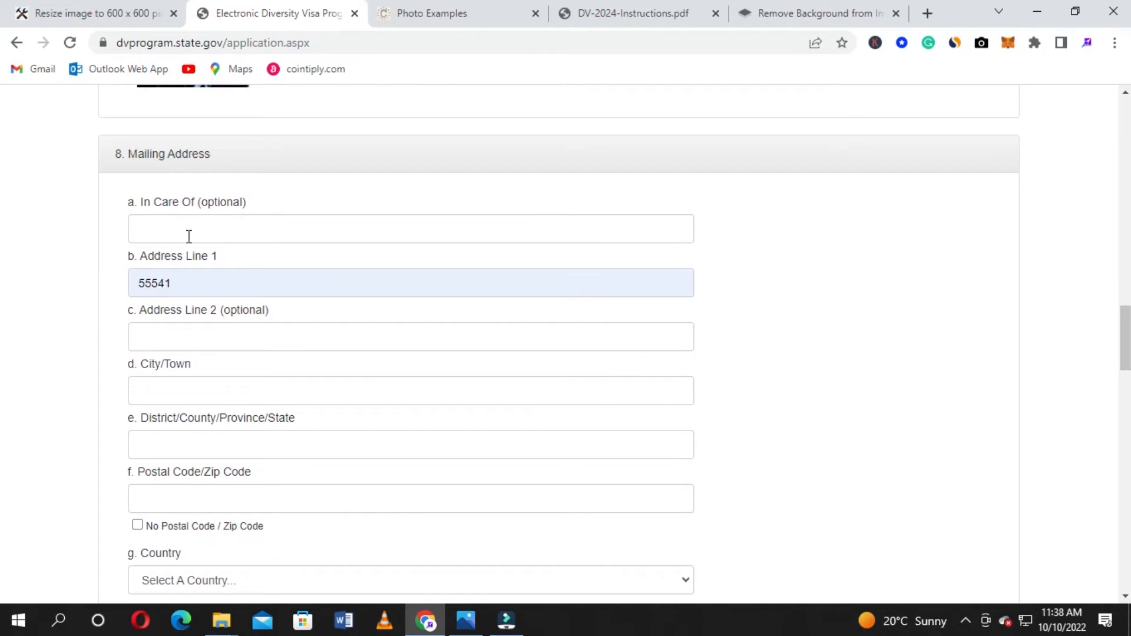
scroll(156, 253, "down", 3)
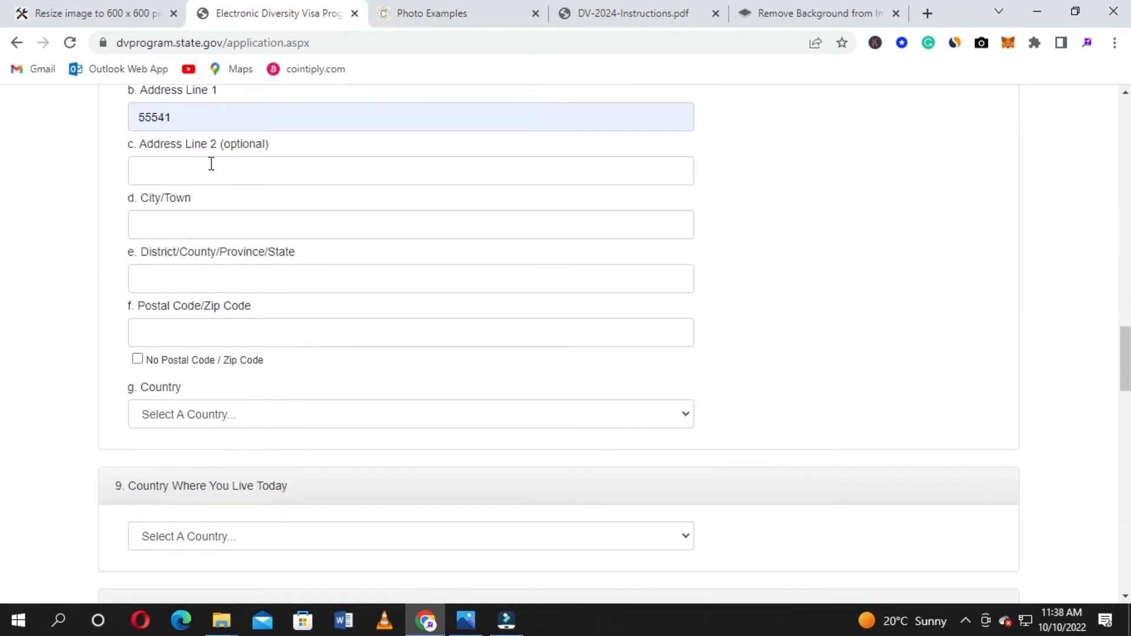
scroll(210, 164, "up", 3)
left_click(210, 228)
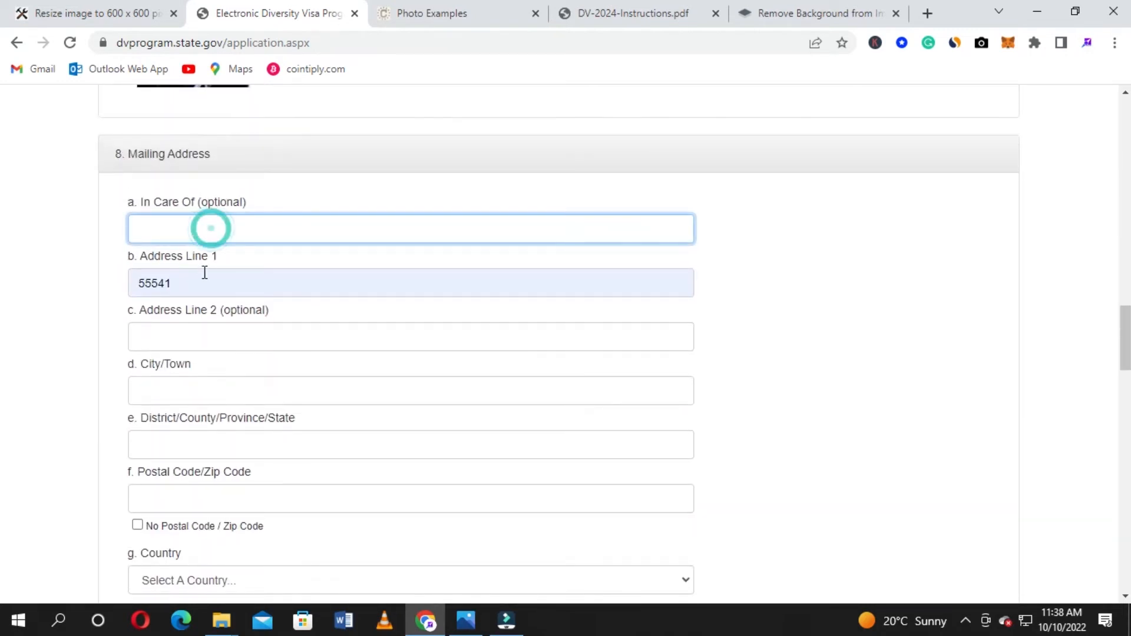
left_click(202, 337)
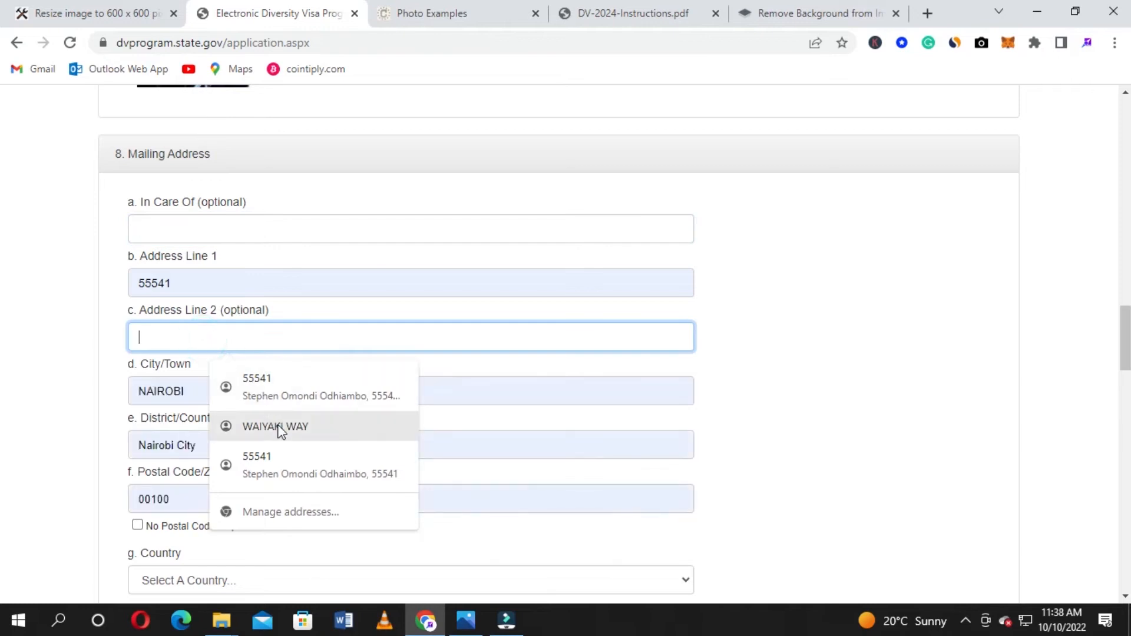
key("Escape")
scroll(295, 389, "down", 1)
scroll(316, 378, "down", 2)
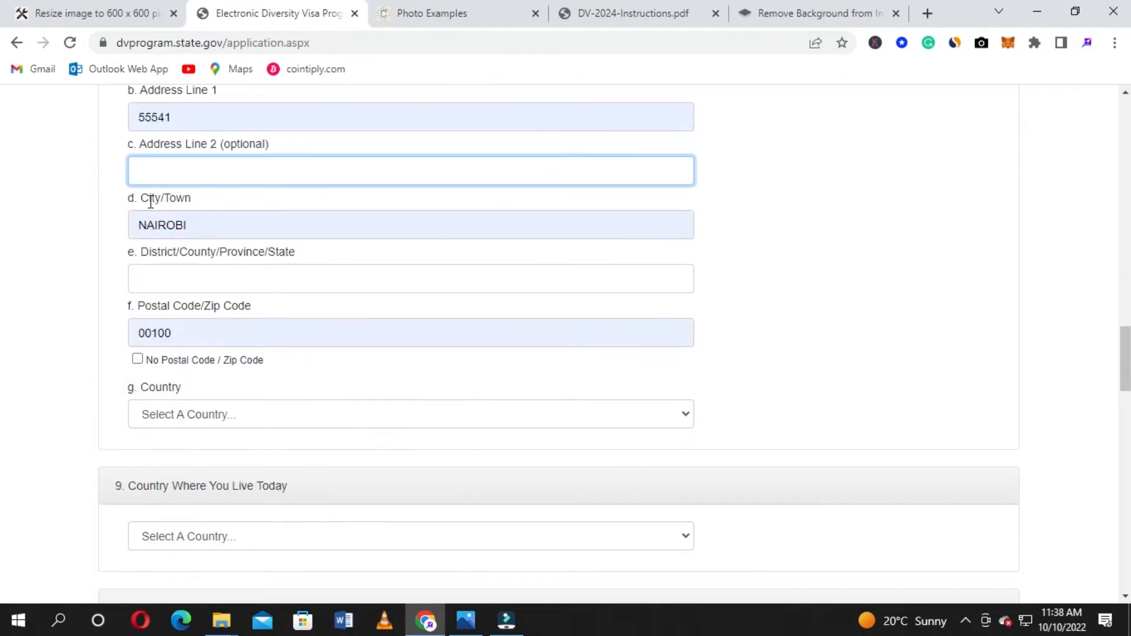
scroll(404, 274, "down", 3)
scroll(404, 278, "up", 3)
scroll(184, 171, "up", 3)
scroll(486, 328, "down", 5)
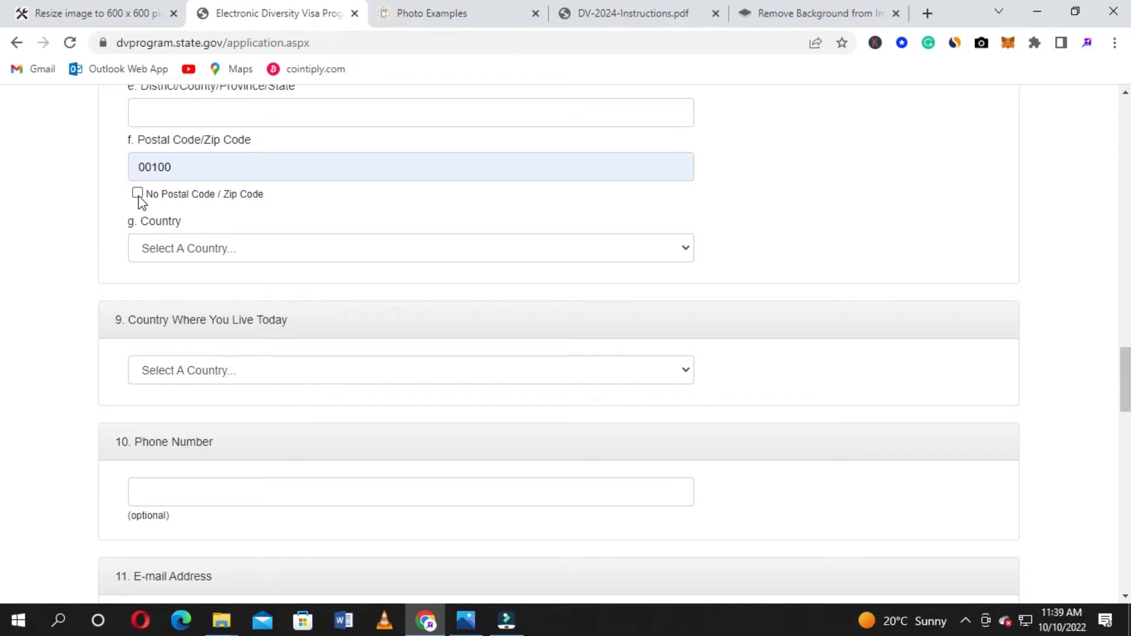
Set the mailing address country (g. Country) to Kenya
left_click(330, 246)
scroll(331, 329, "down", 20)
scroll(325, 354, "down", 20)
scroll(316, 383, "up", 20)
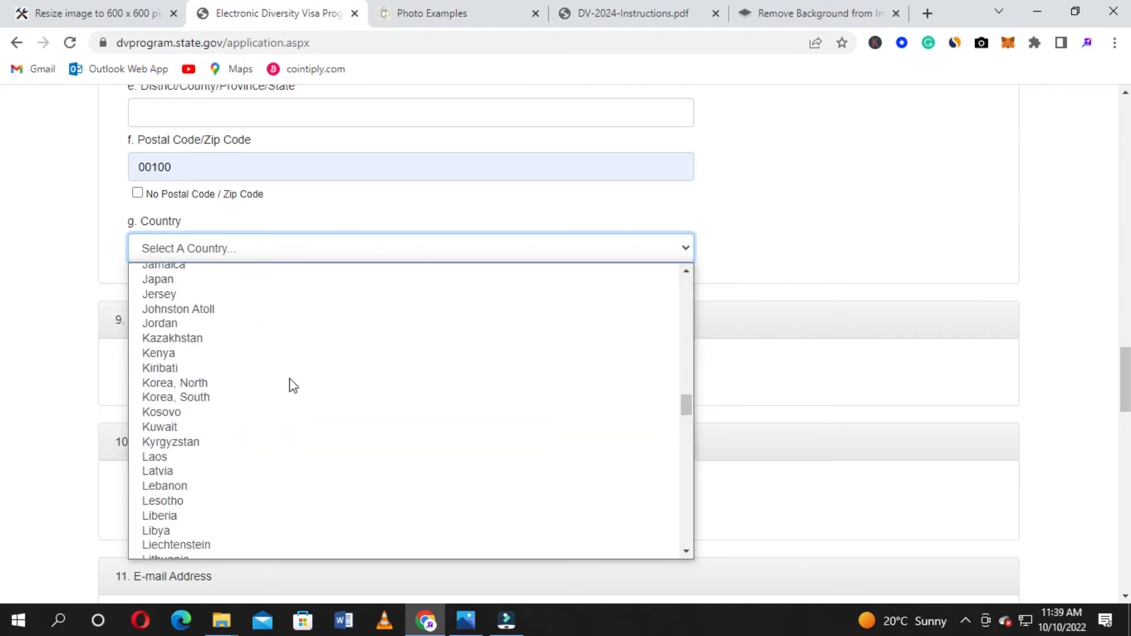
left_click(244, 354)
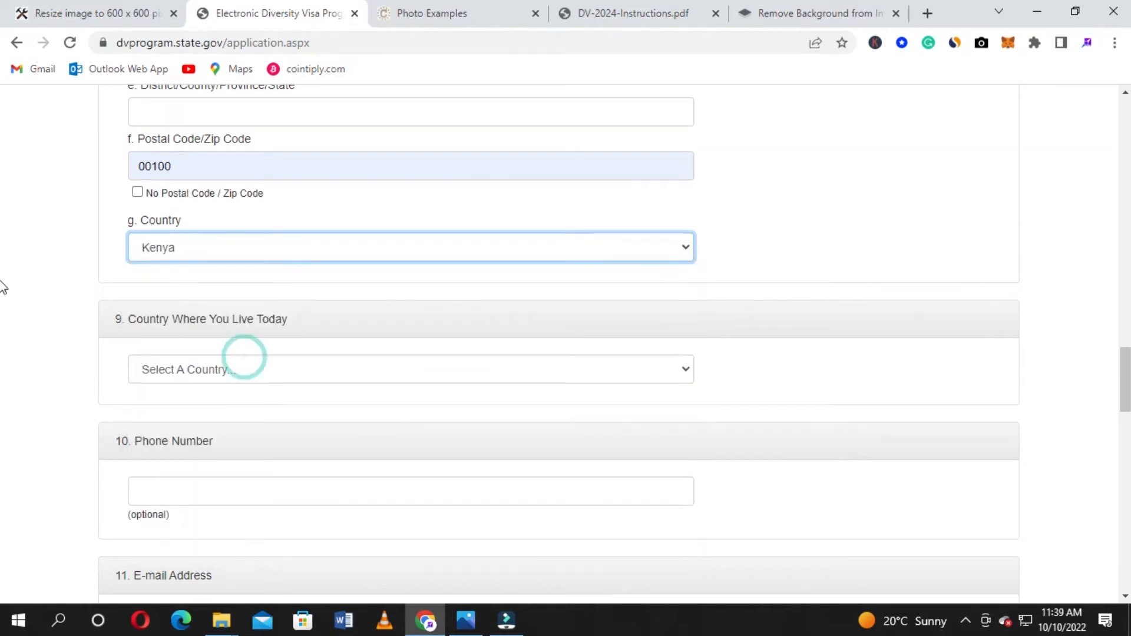
scroll(3, 287, "down", 1)
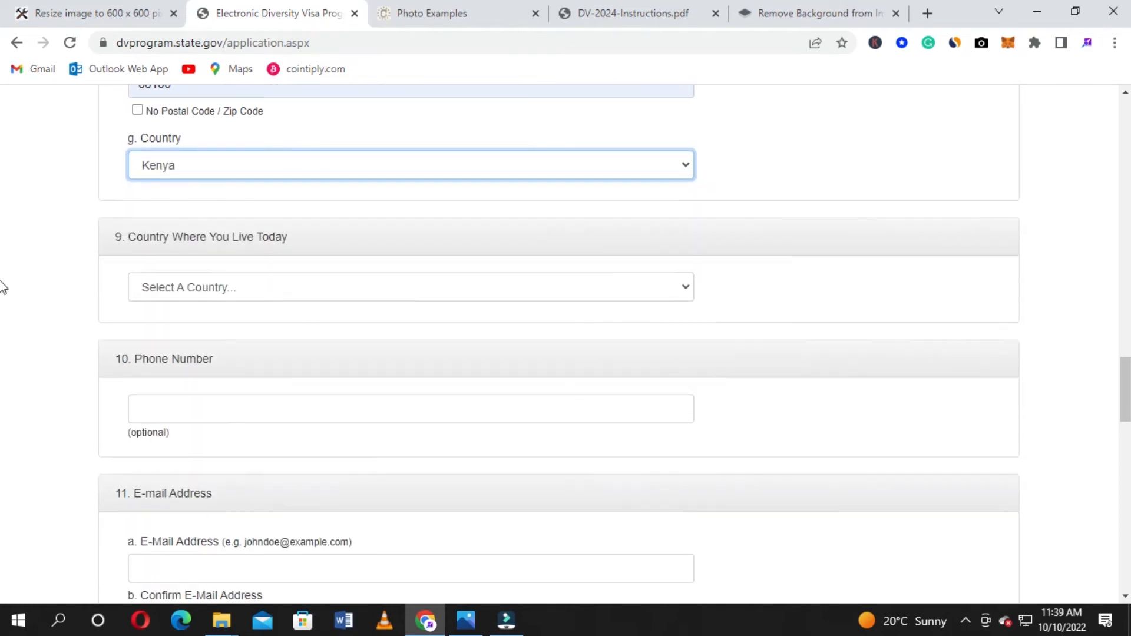
Set 'Country Where You Live Today' to Kenya
left_click(257, 291)
scroll(259, 354, "down", 10)
scroll(258, 400, "down", 4)
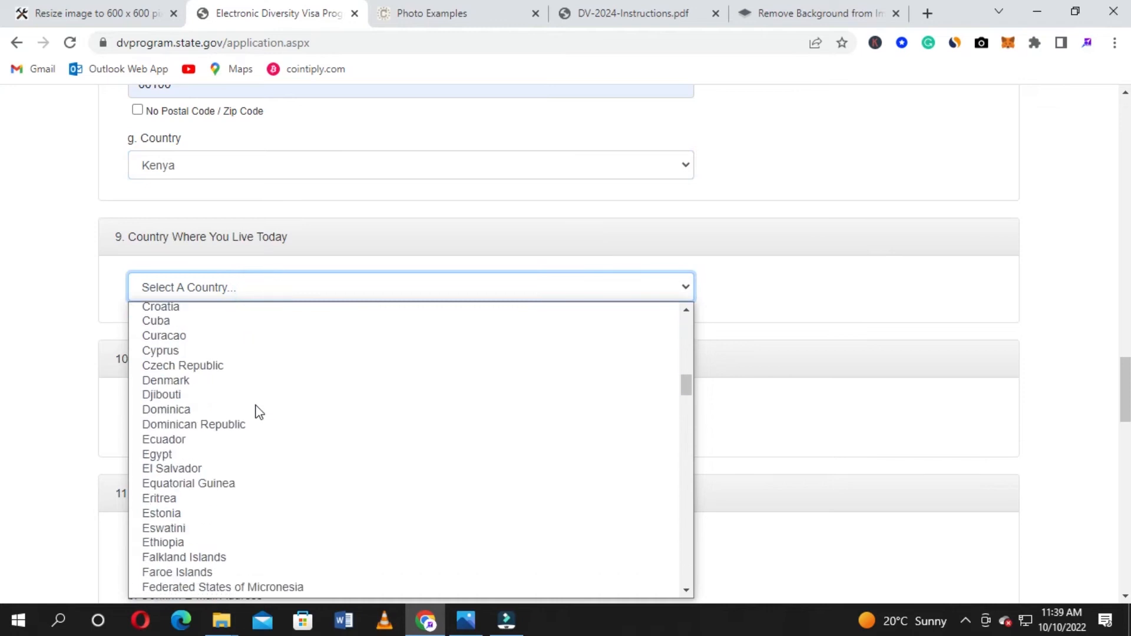
scroll(239, 461, "down", 9)
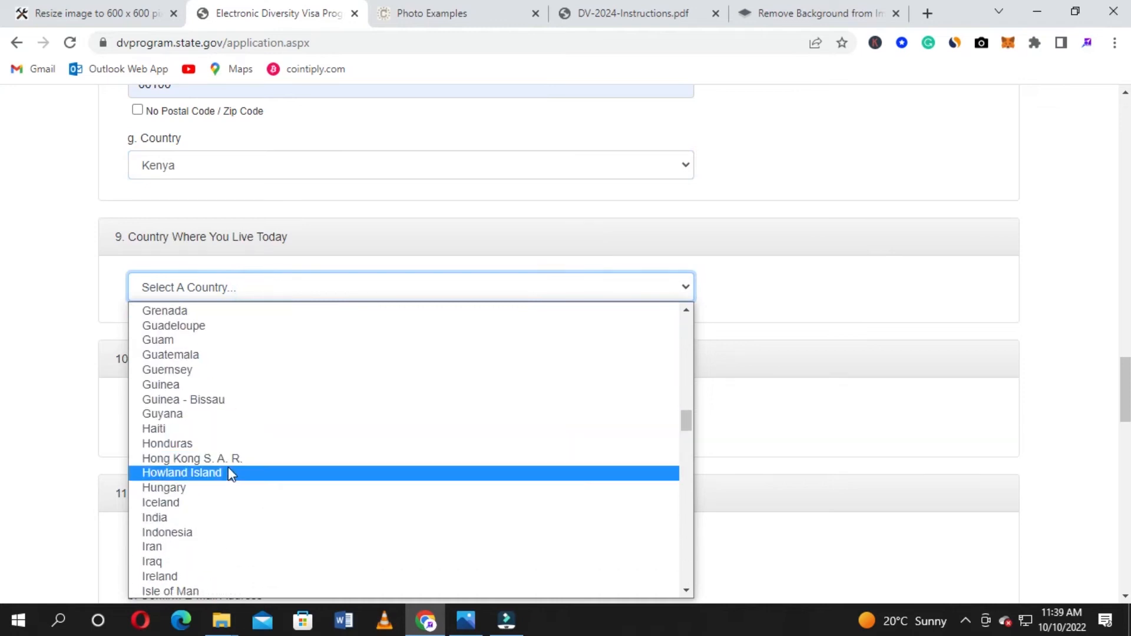
scroll(218, 522, "down", 3)
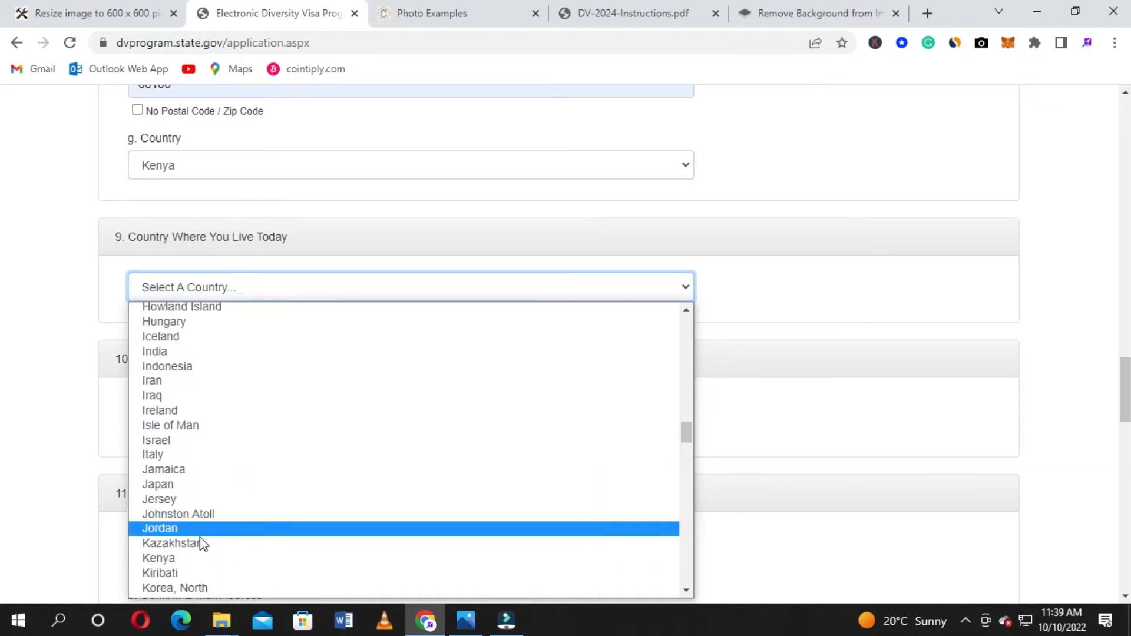
left_click(202, 558)
scroll(10, 338, "down", 2)
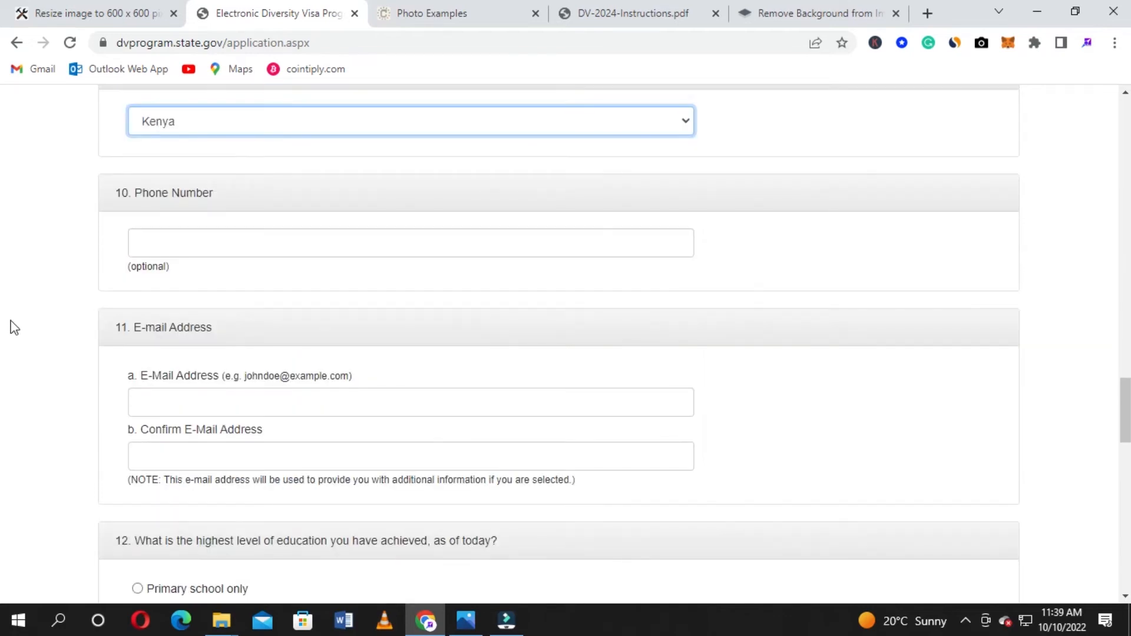
scroll(39, 235, "down", 2)
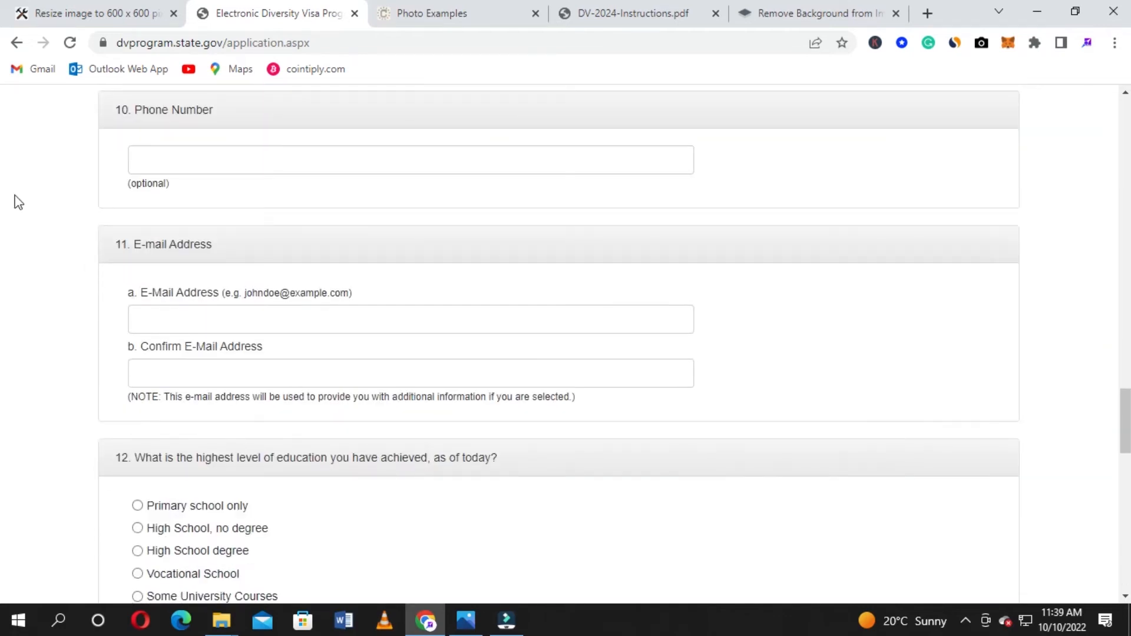
scroll(46, 220, "down", 2)
Fill the E-Mail Address and confirmation fields with the saved address from Chrome's autofill list
left_click(184, 231)
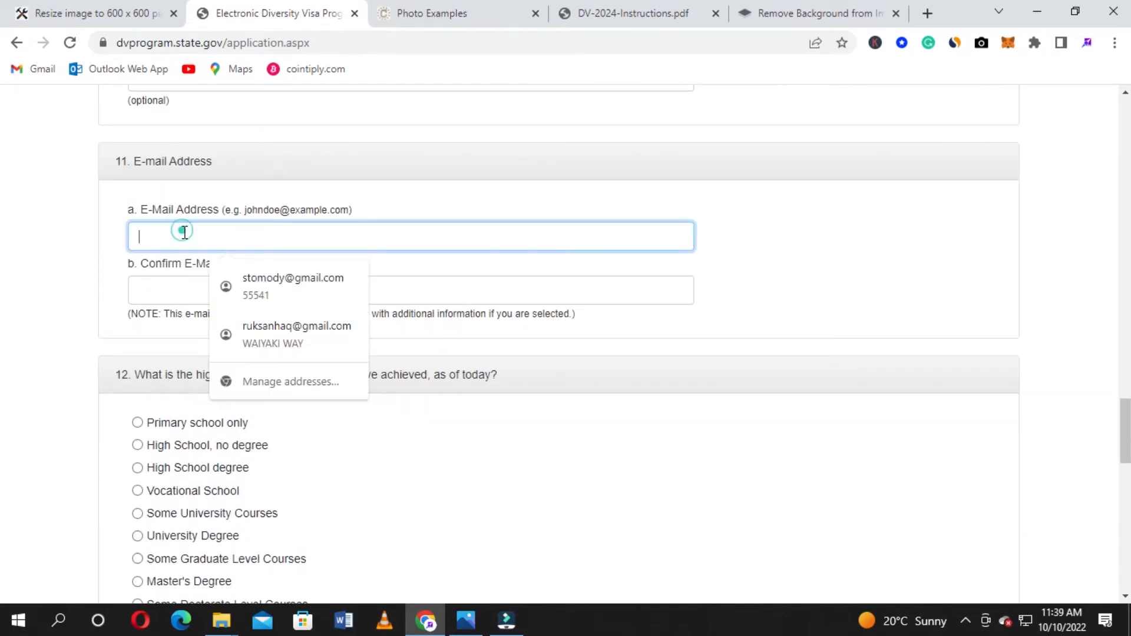
left_click(291, 270)
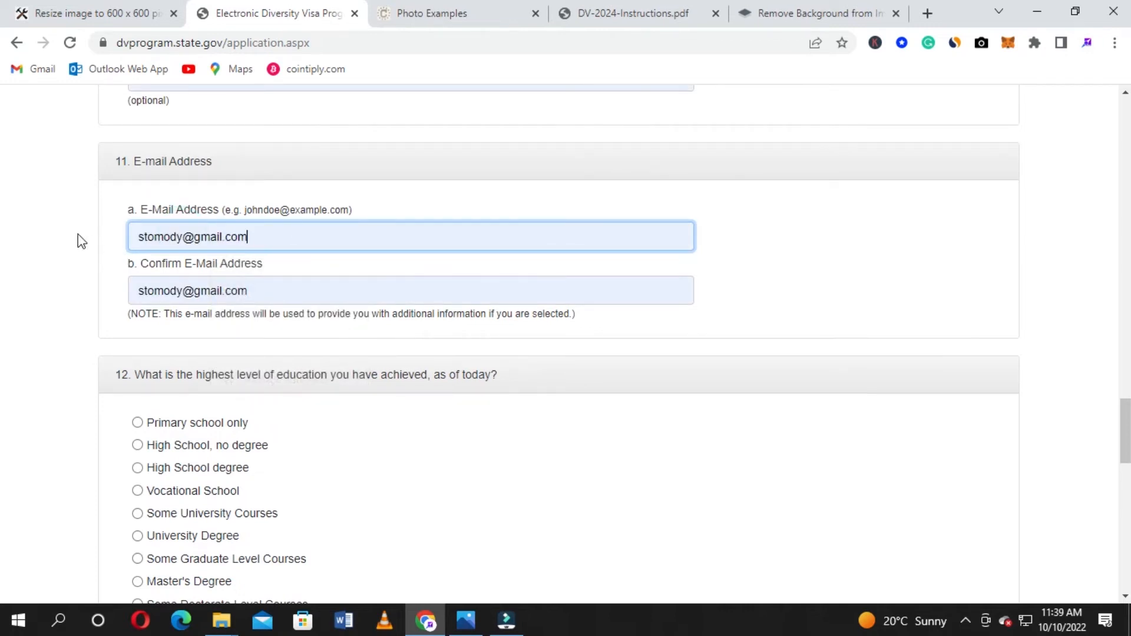
scroll(74, 237, "down", 4)
scroll(18, 235, "up", 2)
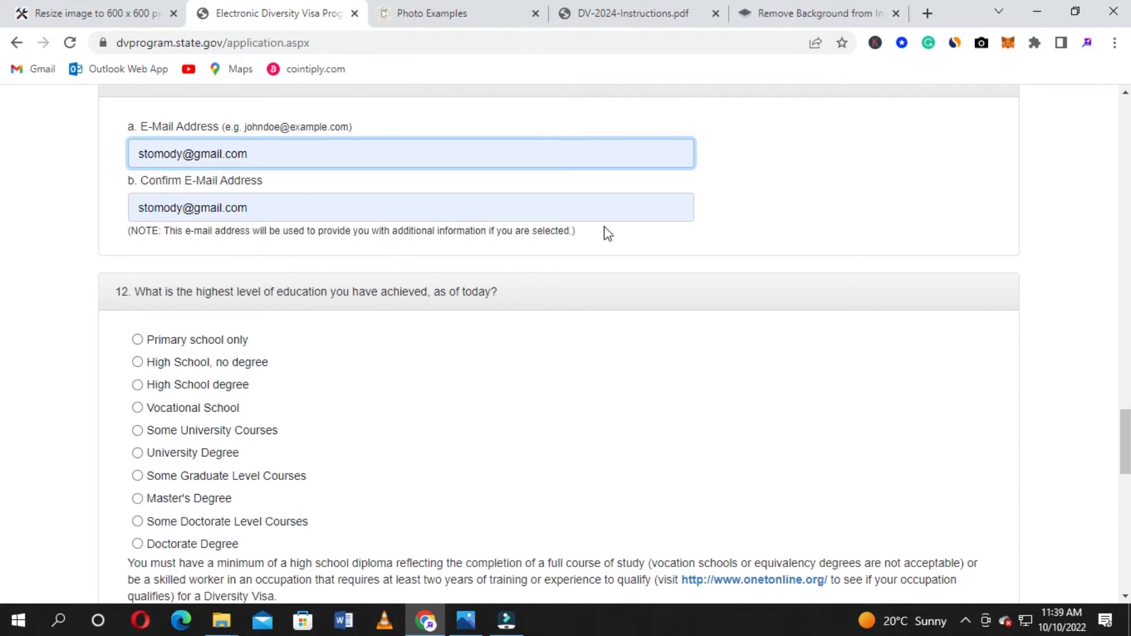
scroll(618, 230, "down", 2)
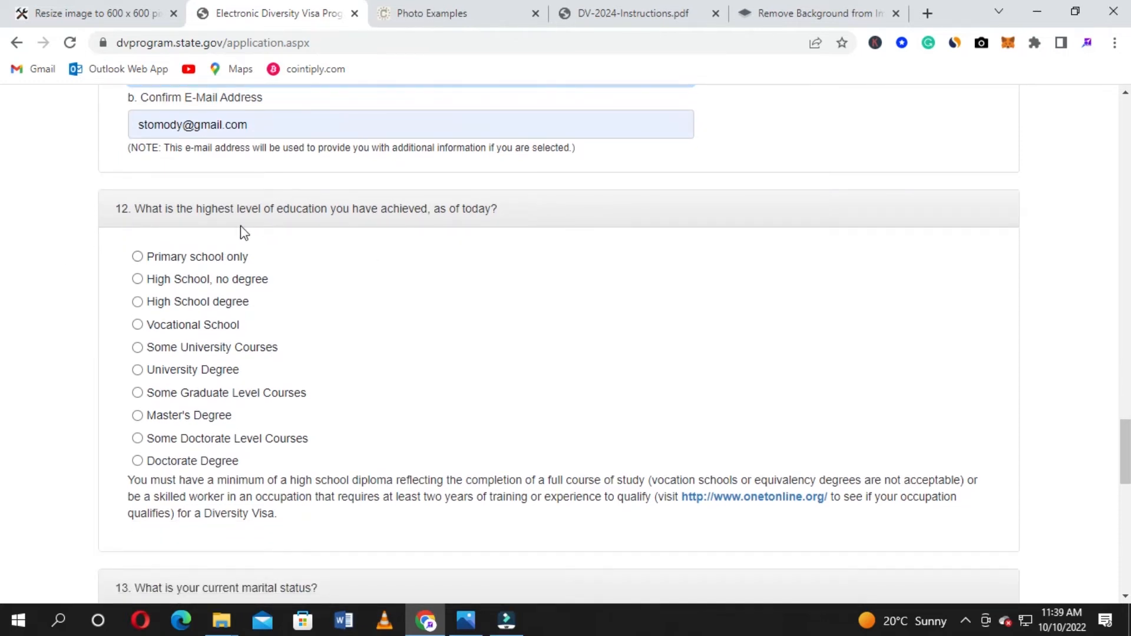
scroll(537, 247, "down", 1)
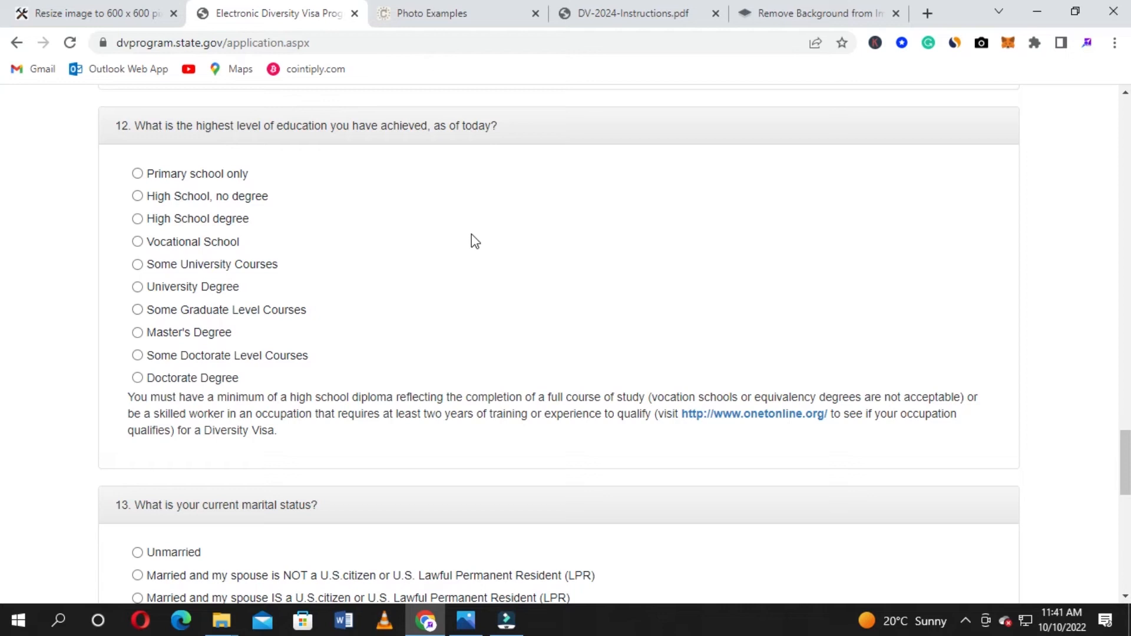
Select University Degree as the highest level of education
left_click(142, 287)
scroll(472, 271, "down", 3)
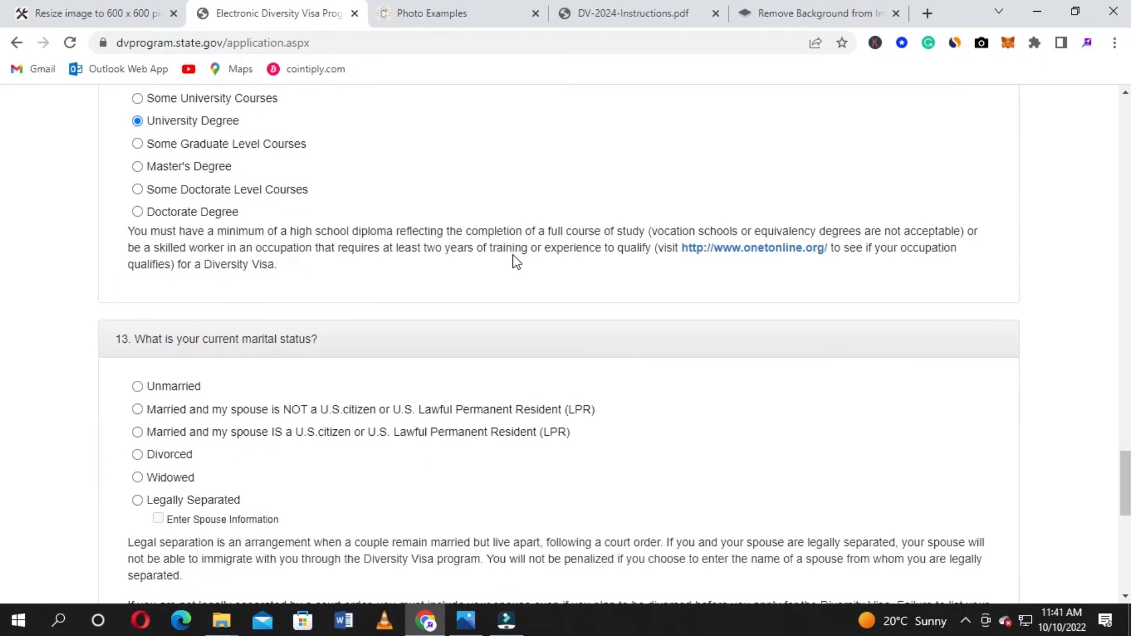
scroll(516, 261, "down", 3)
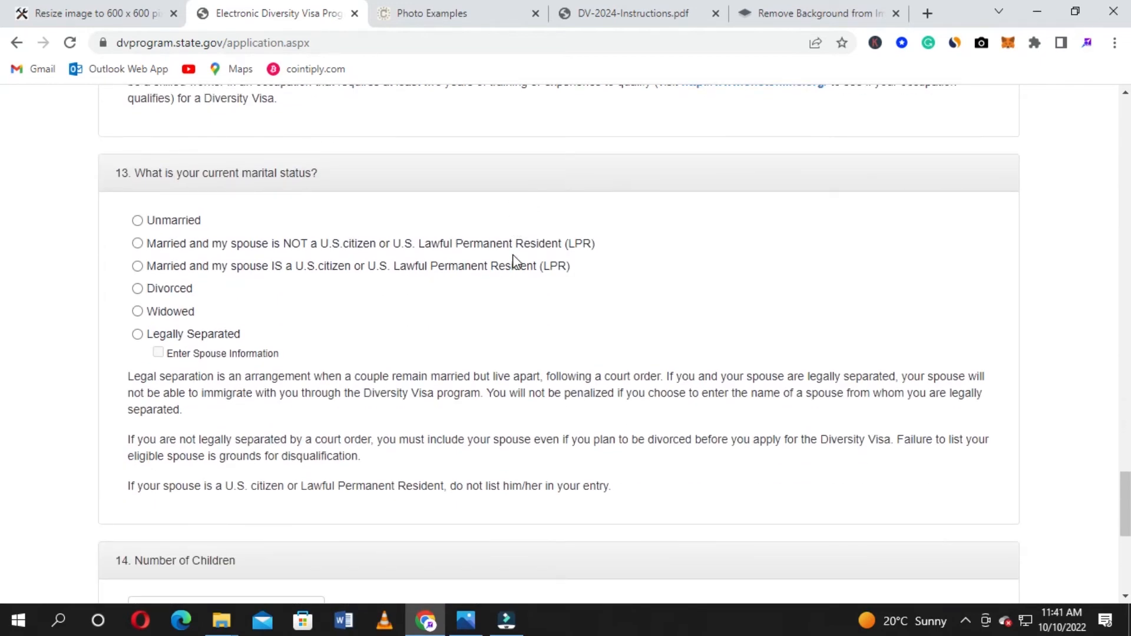
scroll(513, 260, "down", 2)
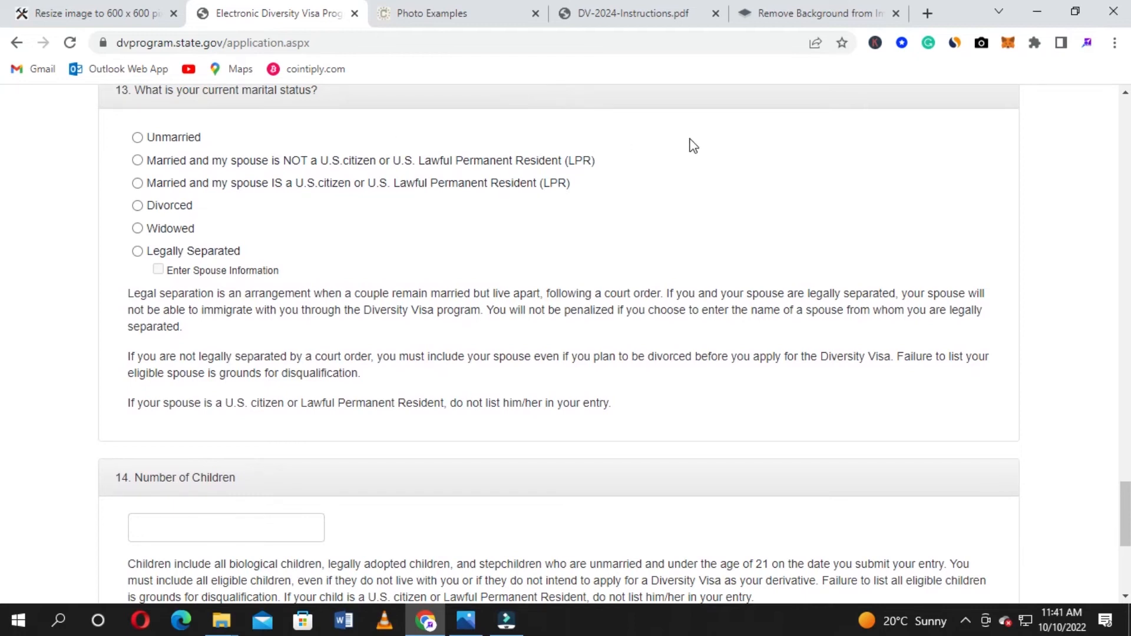
scroll(690, 146, "up", 3)
scroll(691, 145, "down", 2)
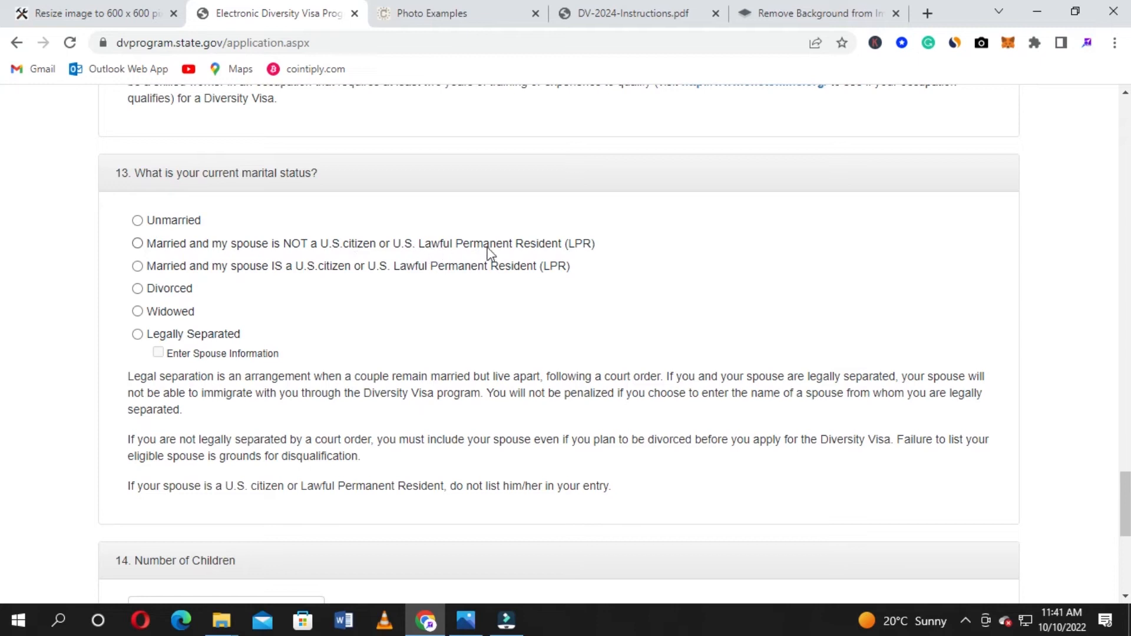
Set marital status to 'Married and my spouse is NOT a U.S. citizen'
left_click(136, 244)
left_click(137, 334)
left_click(159, 352)
scroll(243, 352, "down", 1)
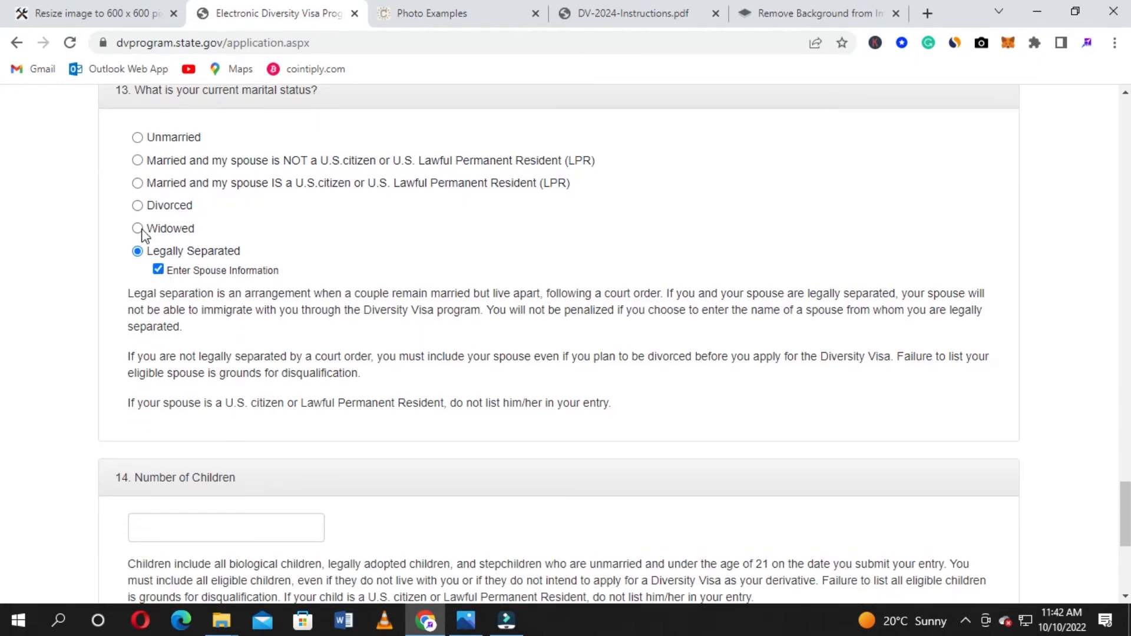
left_click(137, 161)
scroll(154, 323, "down", 1)
scroll(157, 321, "up", 2)
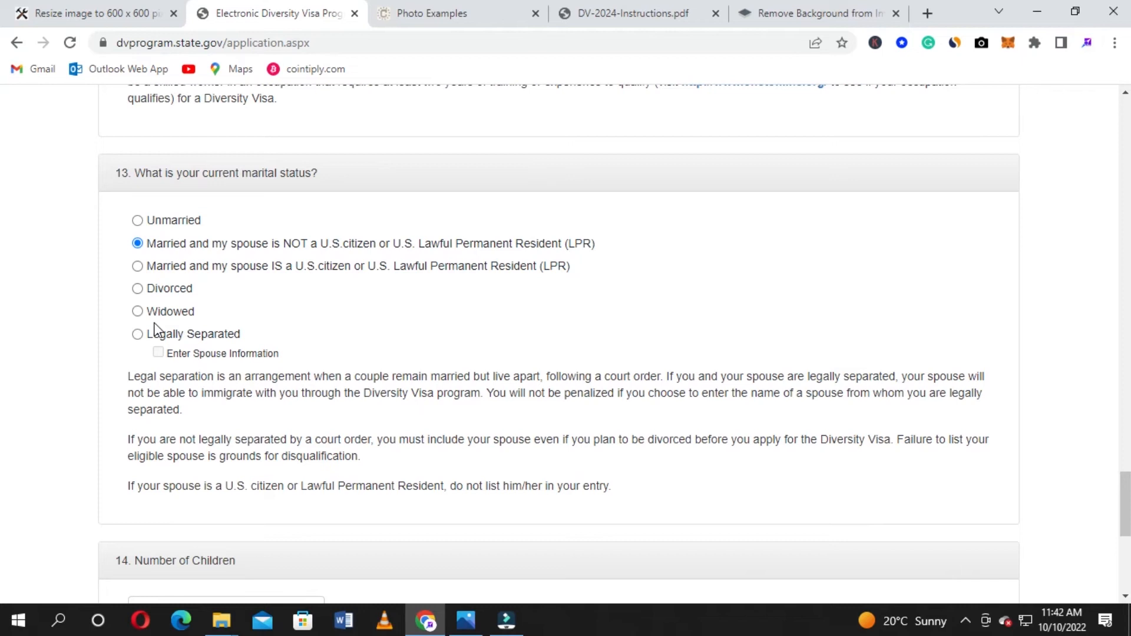
scroll(154, 326, "down", 2)
scroll(155, 321, "up", 2)
scroll(436, 373, "down", 1)
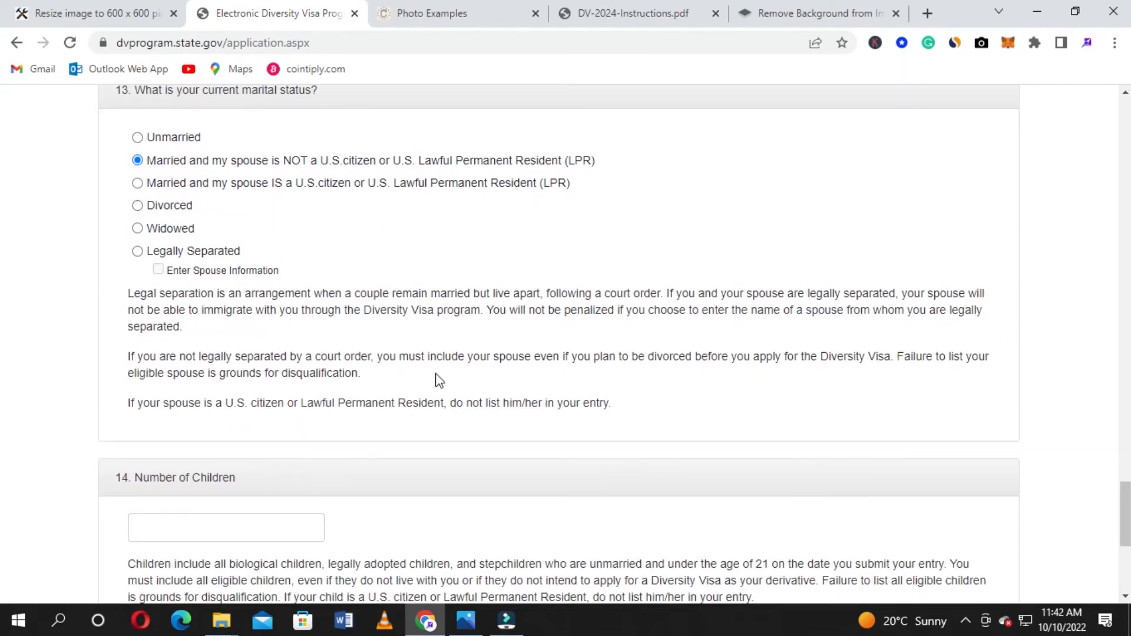
scroll(437, 377, "up", 1)
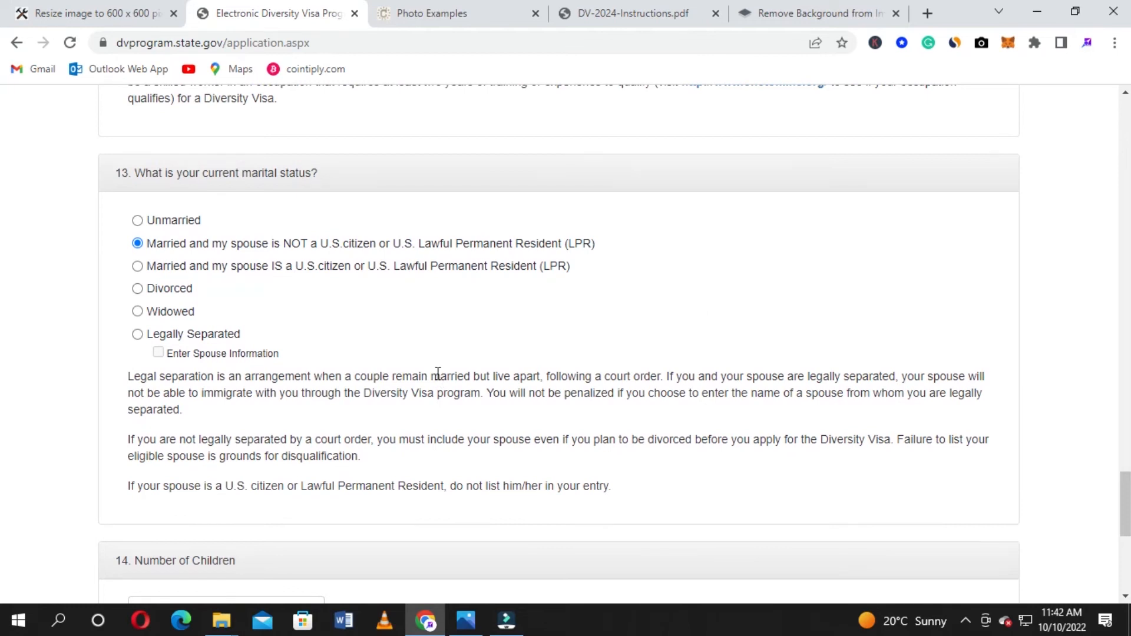
Enter 0 in the Number of Children field
scroll(438, 373, "down", 1)
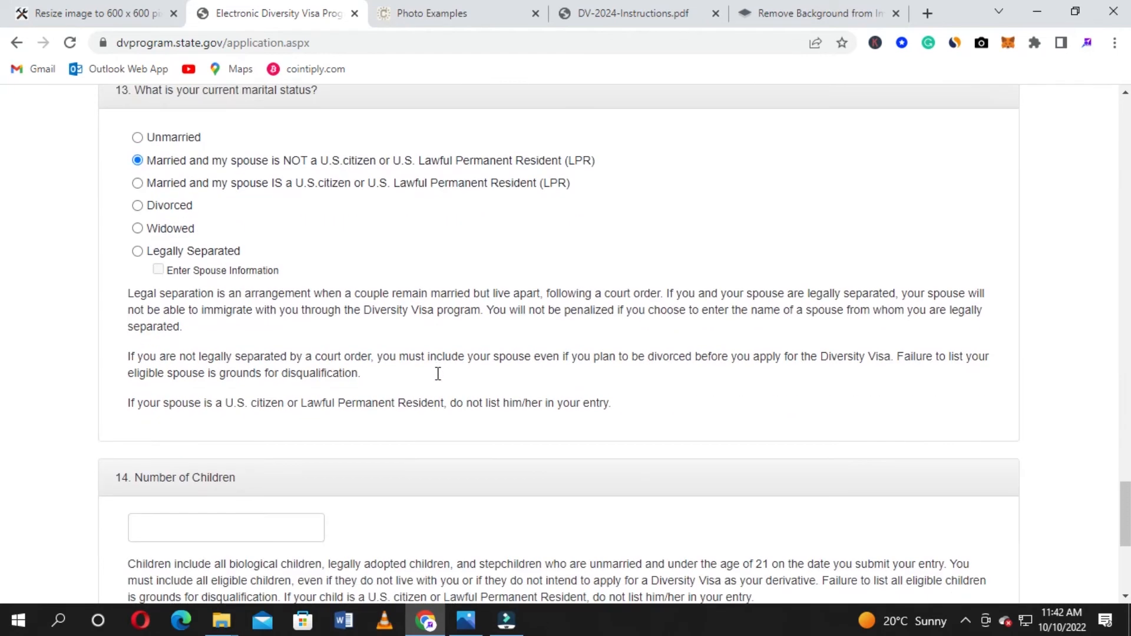
scroll(438, 377, "down", 1)
scroll(439, 380, "up", 1)
scroll(438, 380, "down", 4)
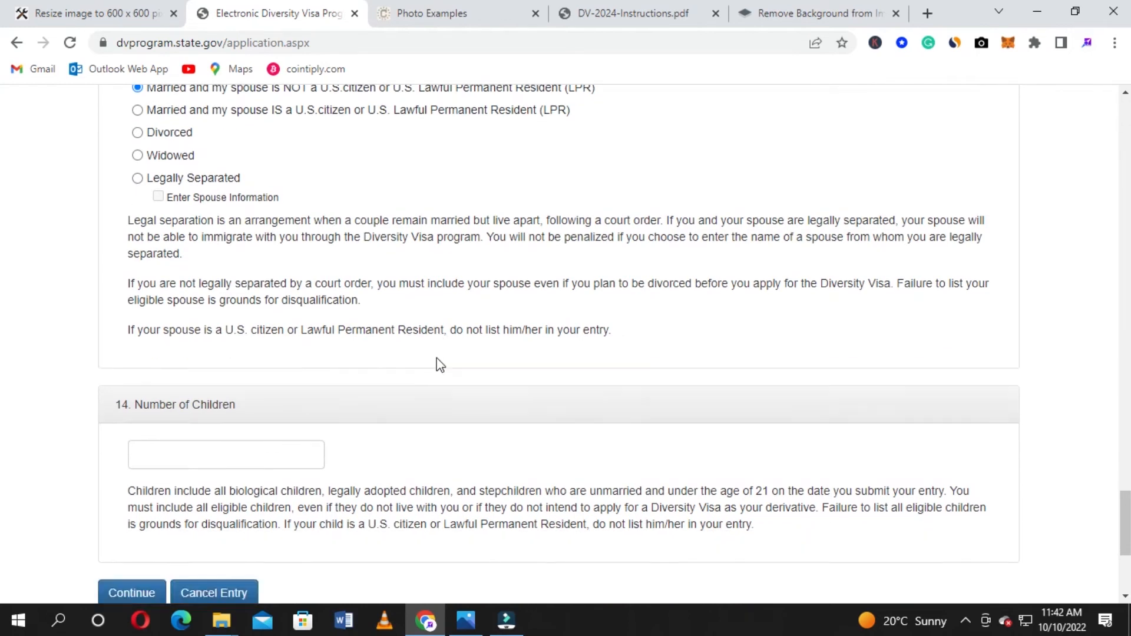
left_click(225, 189)
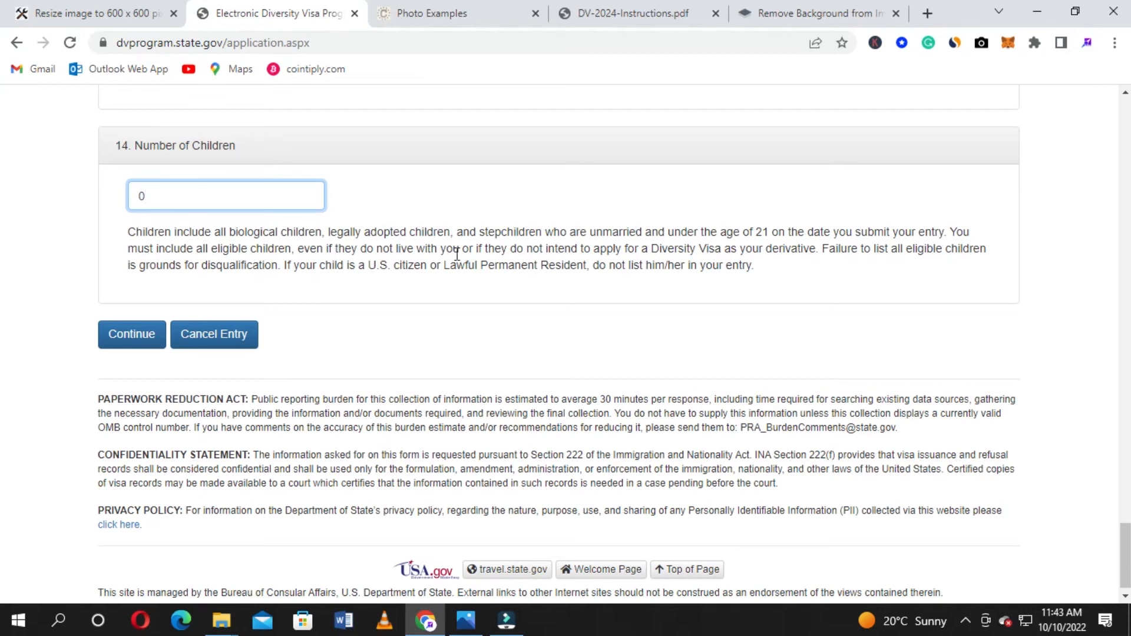
scroll(457, 255, "down", 1)
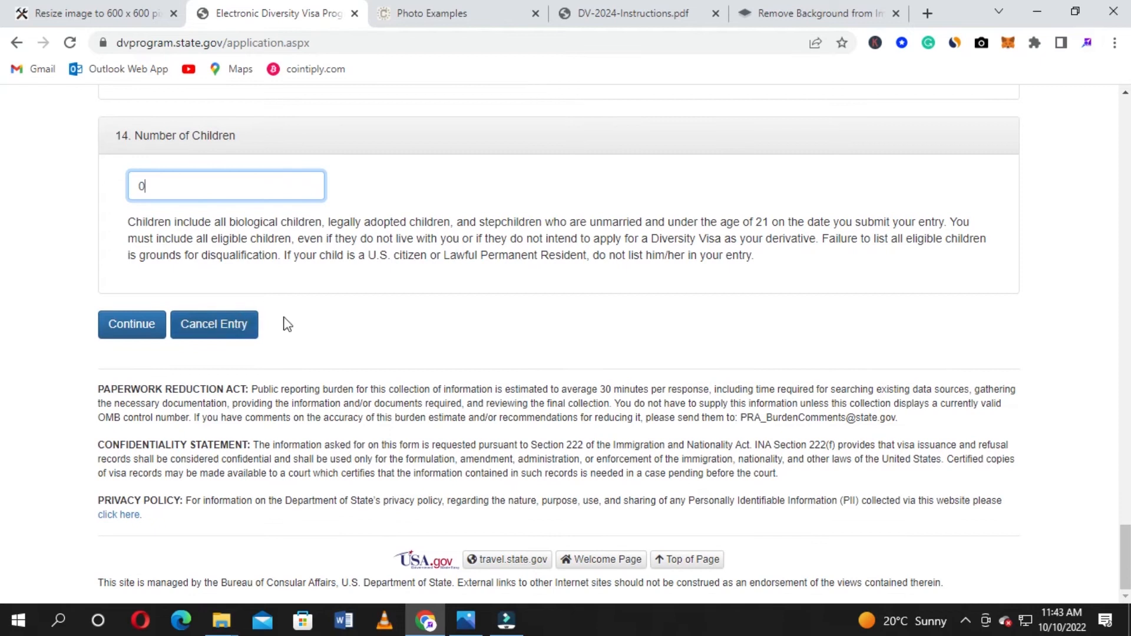
left_click(124, 324)
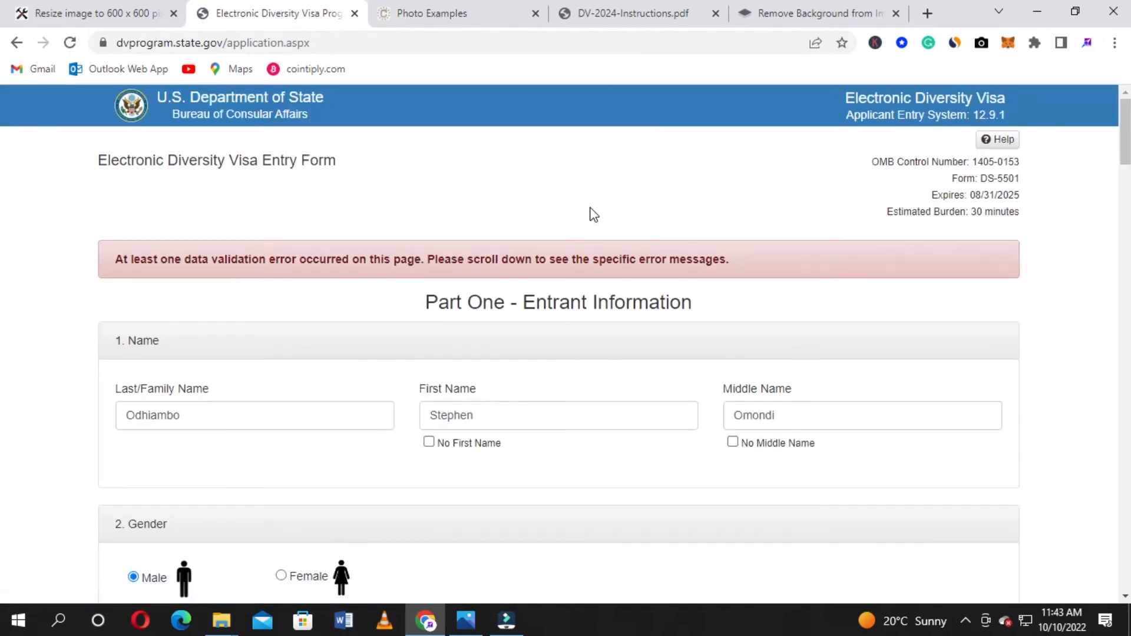
scroll(391, 303, "down", 2)
scroll(272, 277, "up", 2)
scroll(770, 260, "down", 1)
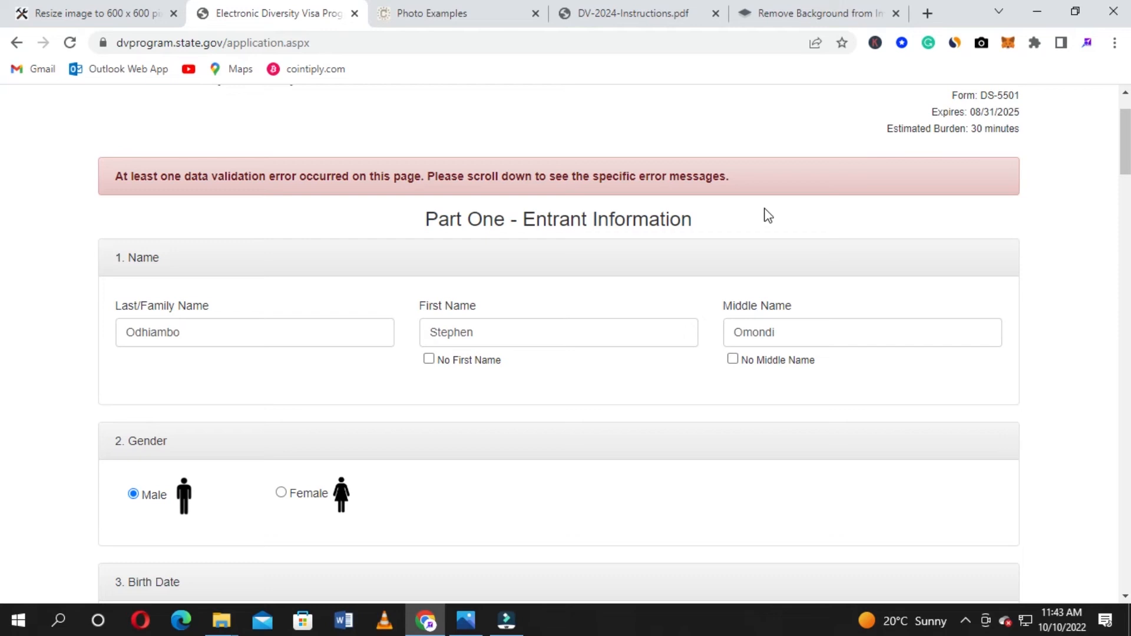
scroll(767, 216, "down", 4)
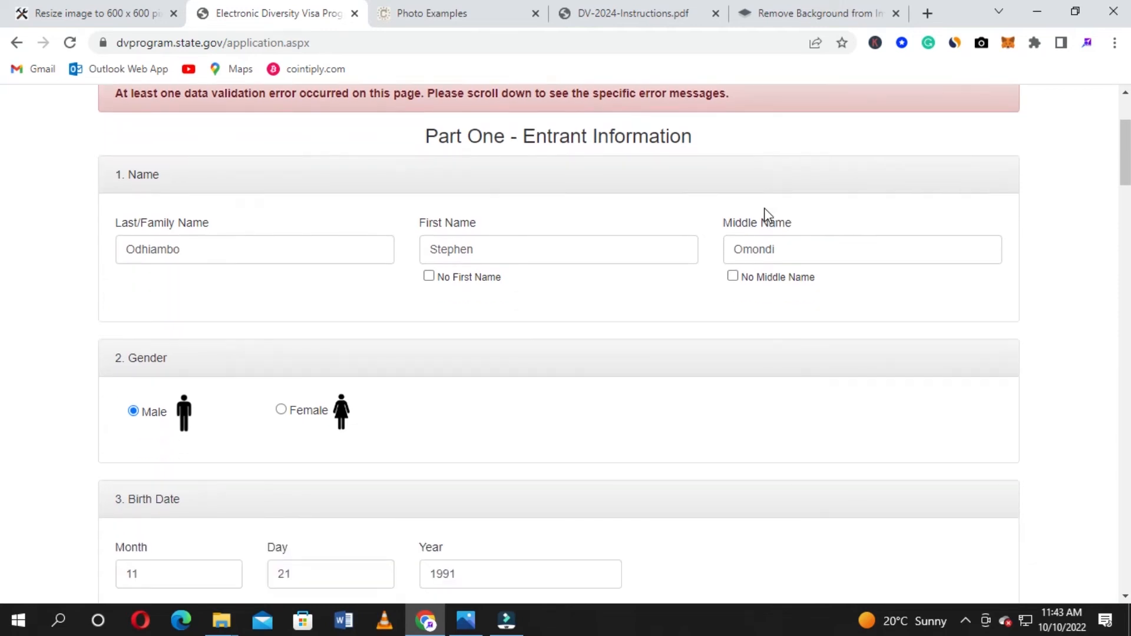
scroll(767, 216, "down", 10)
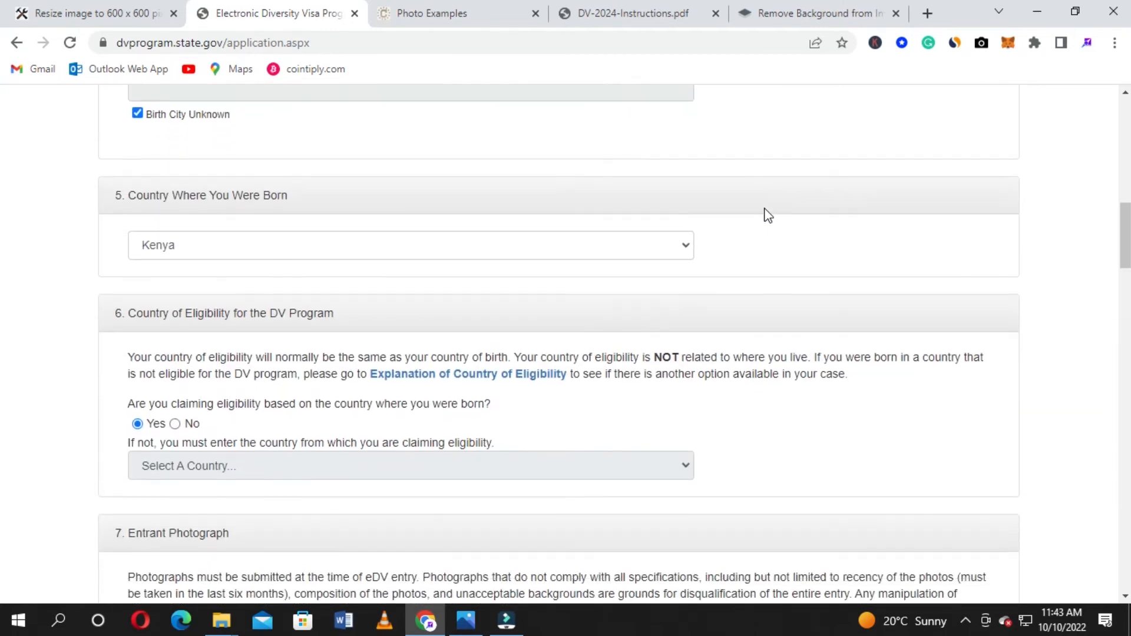
scroll(768, 216, "down", 2)
scroll(764, 214, "up", 1)
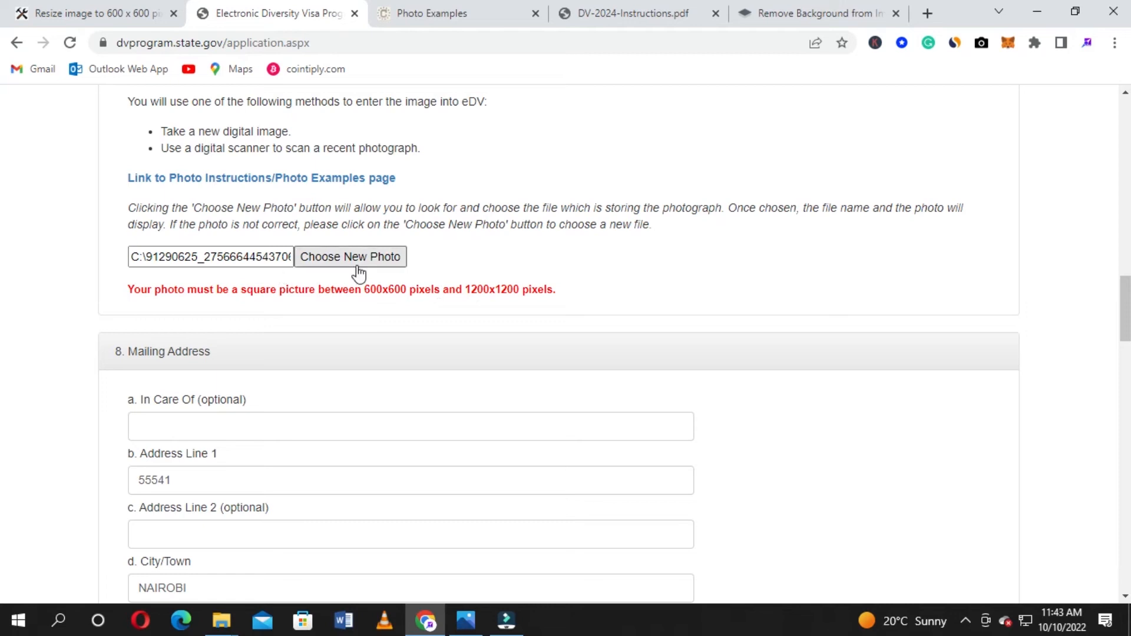
Load the passport photo into the Anytools.pro 600 x 600 resizer
left_click(94, 9)
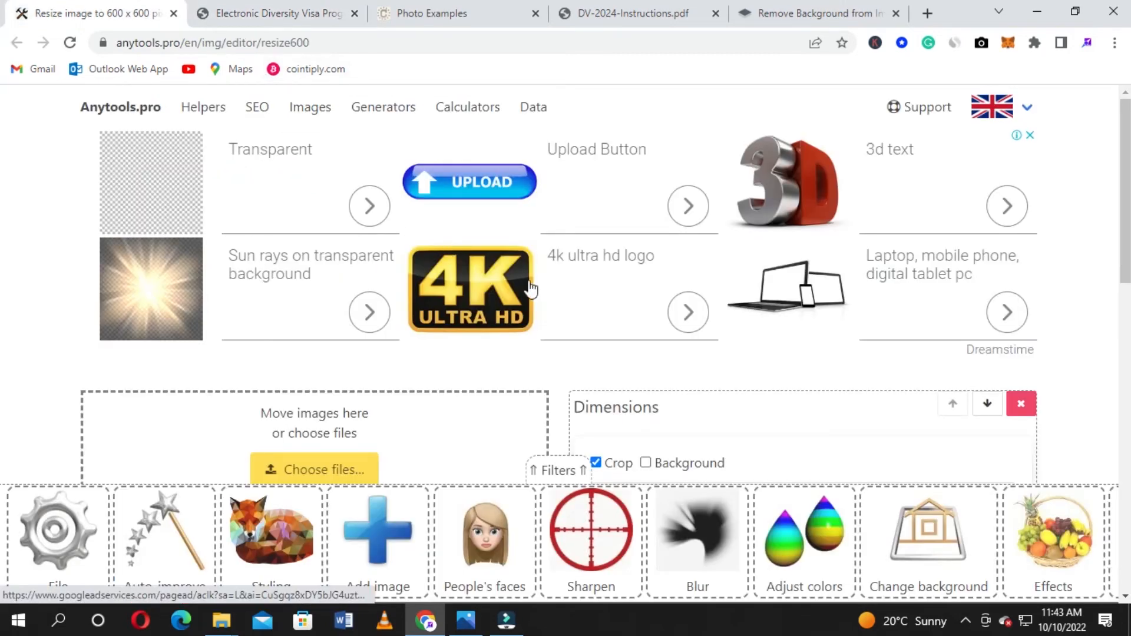
scroll(480, 215, "down", 4)
scroll(479, 220, "up", 2)
left_click(334, 303)
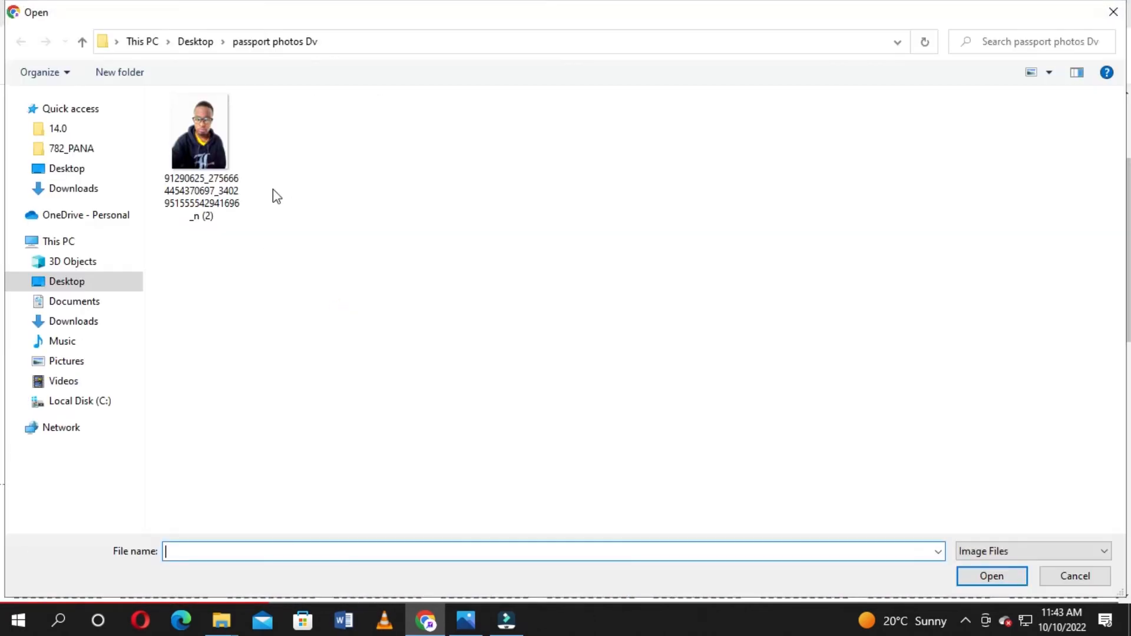
left_click(206, 150)
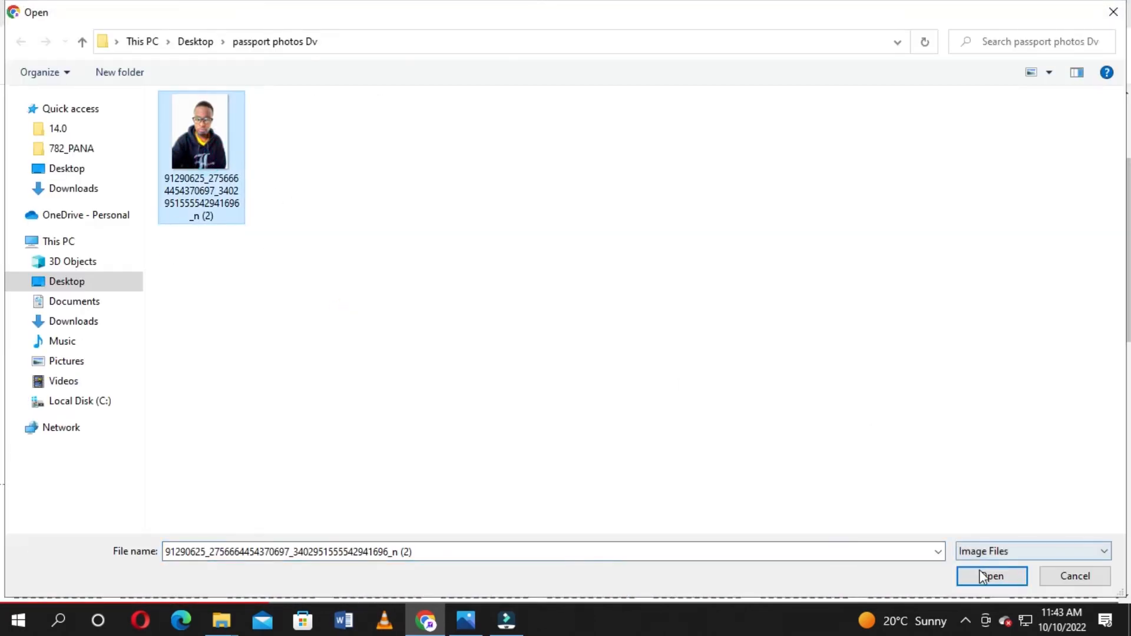
left_click(991, 576)
scroll(380, 286, "down", 4)
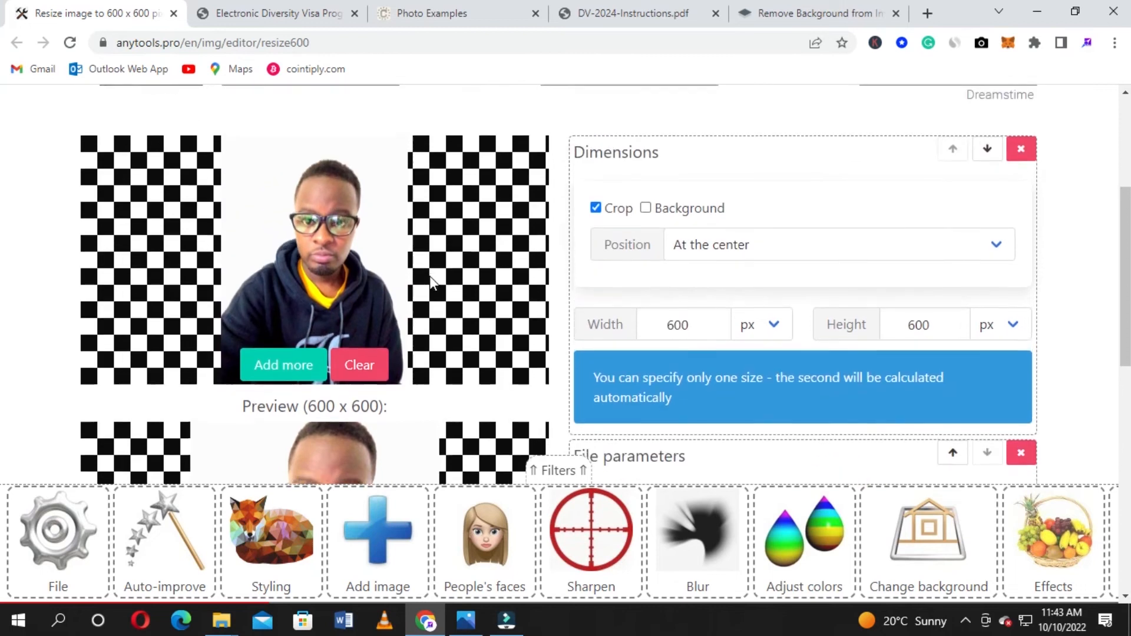
scroll(430, 283, "down", 4)
scroll(433, 283, "down", 4)
scroll(434, 283, "up", 12)
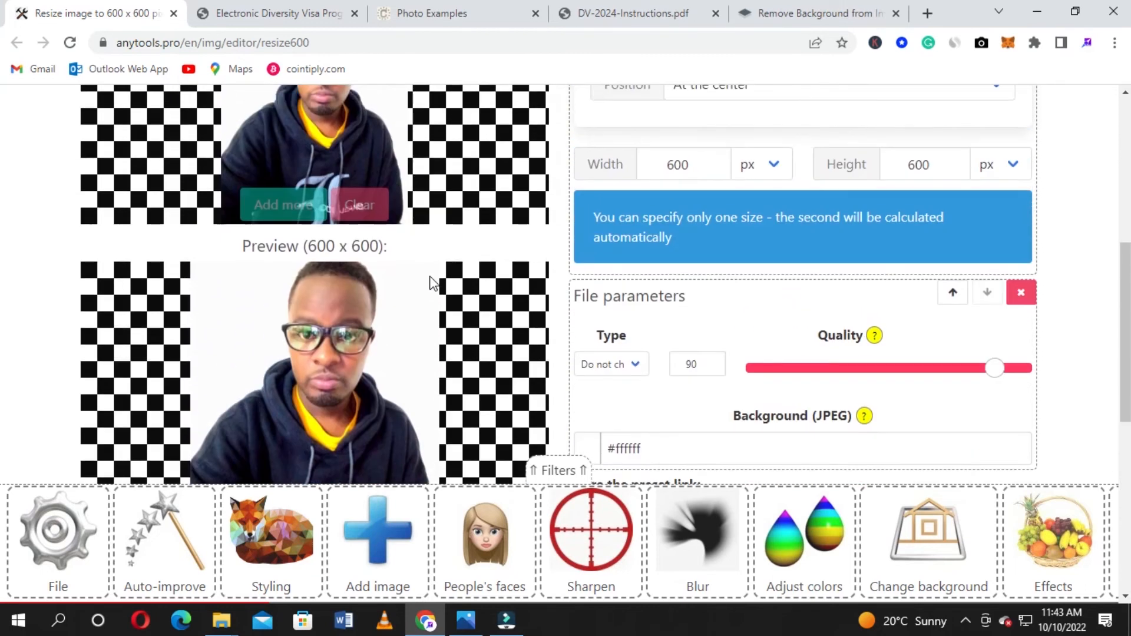
scroll(434, 284, "down", 12)
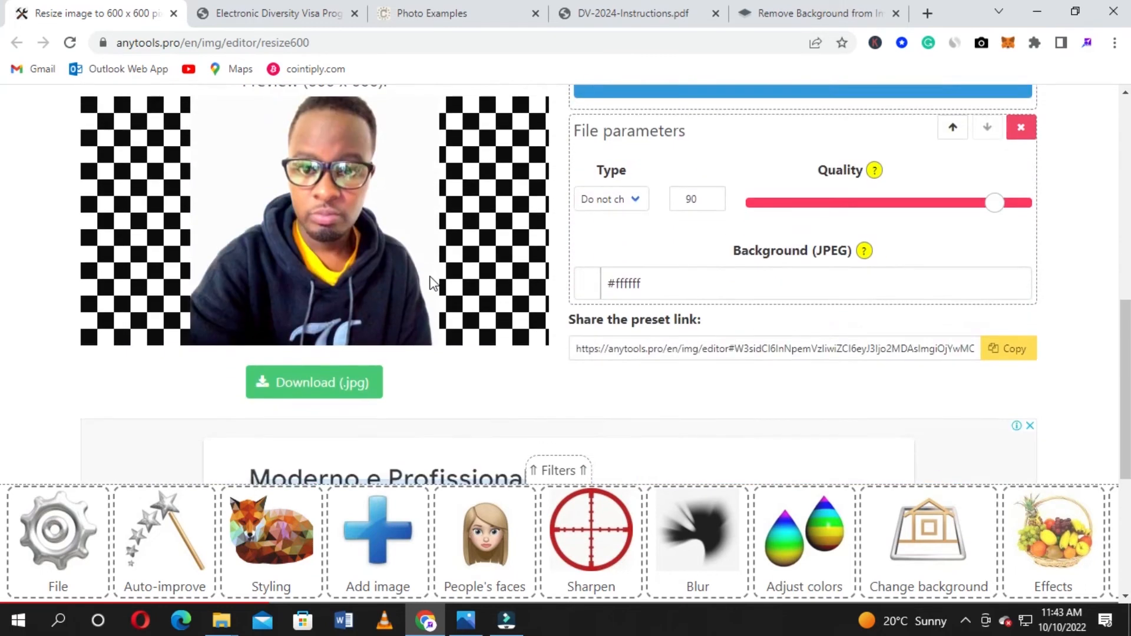
scroll(411, 247, "up", 12)
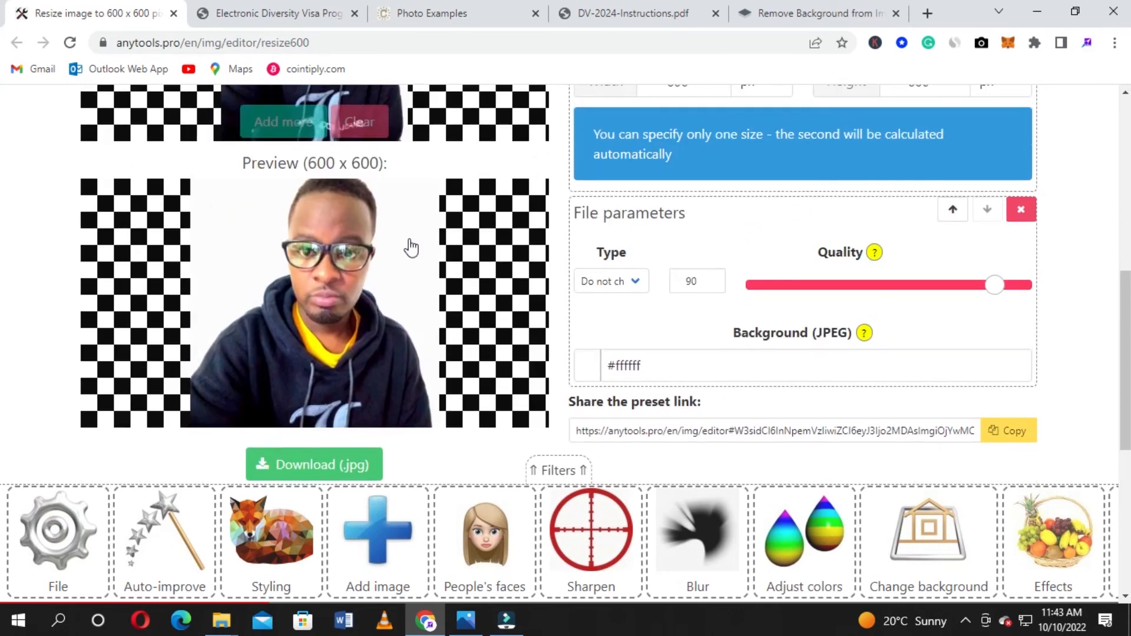
scroll(411, 247, "down", 12)
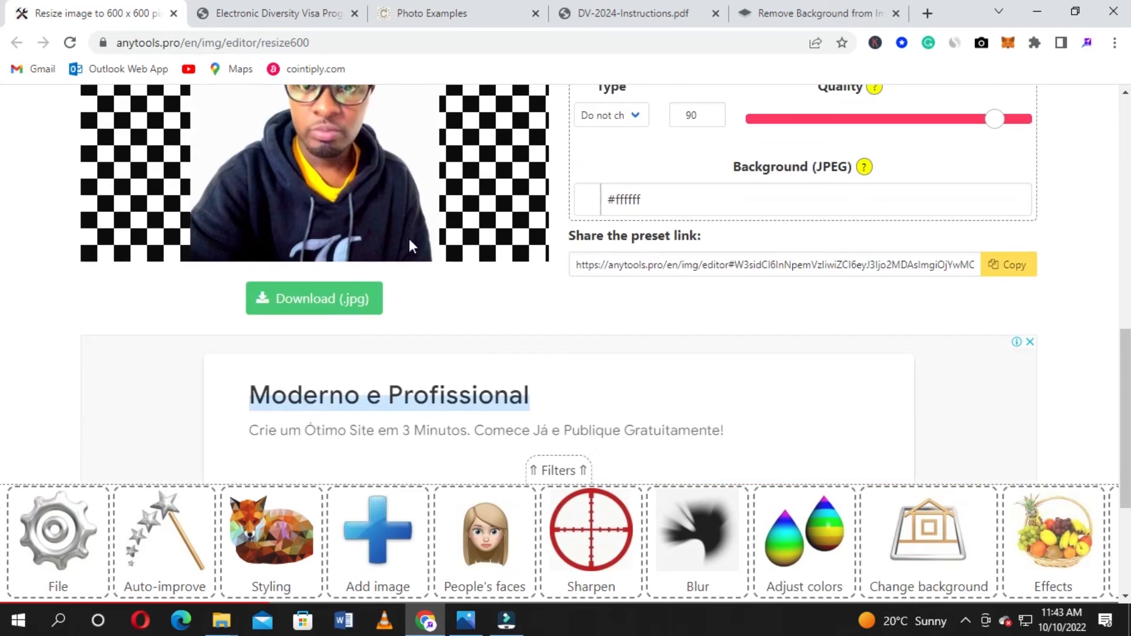
Download the resized 600 x 600 JPG and check it in the Downloads folder
left_click(348, 298)
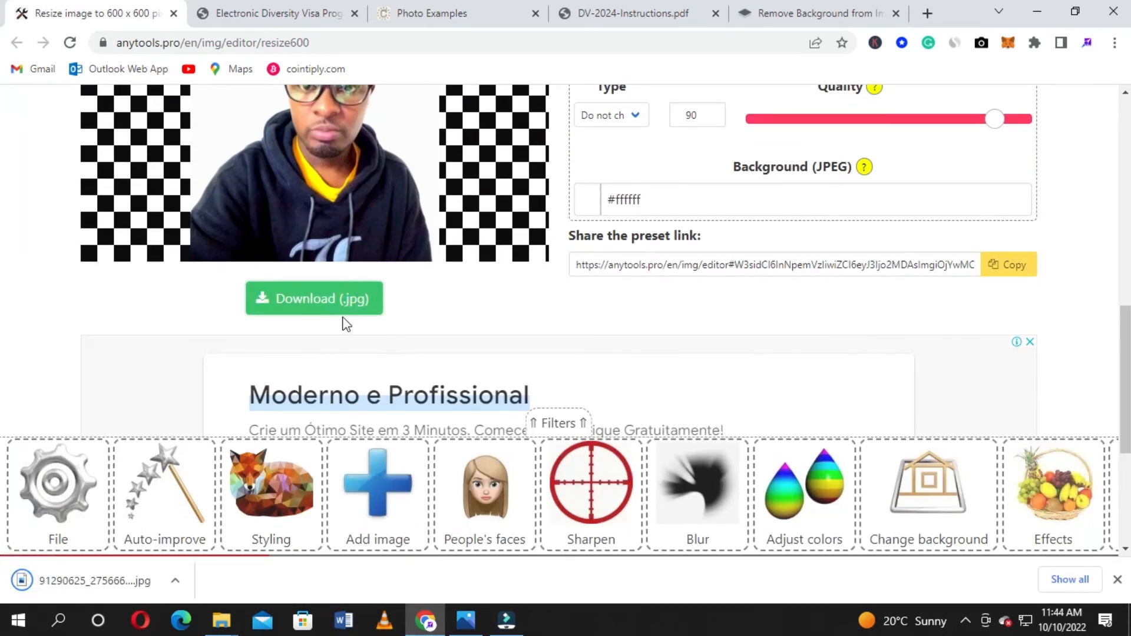
left_click(175, 581)
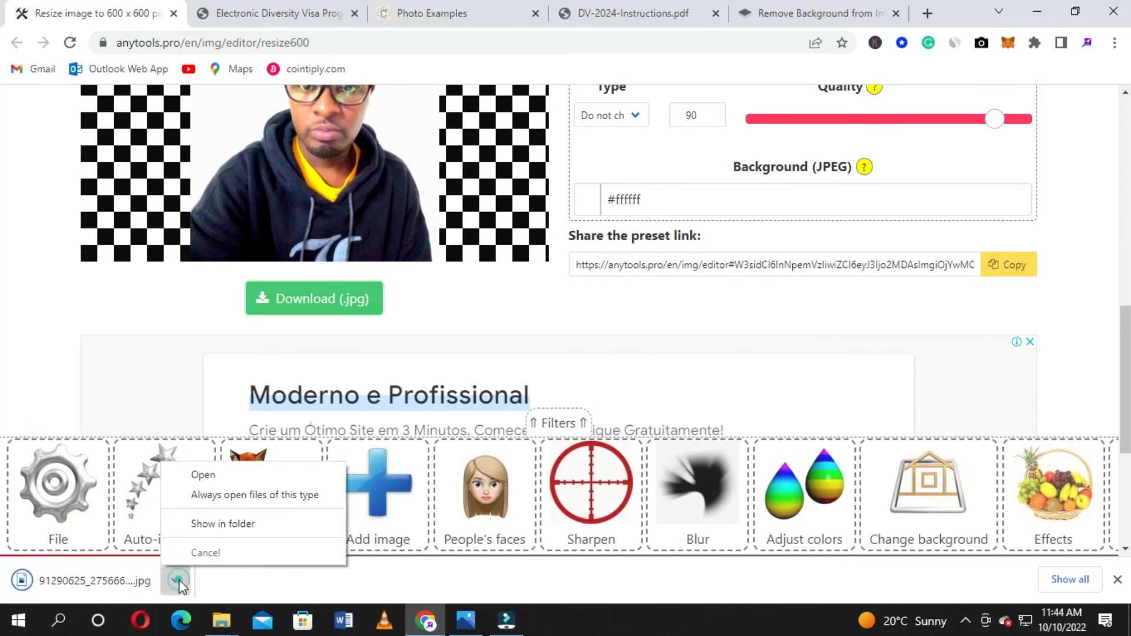
left_click(228, 524)
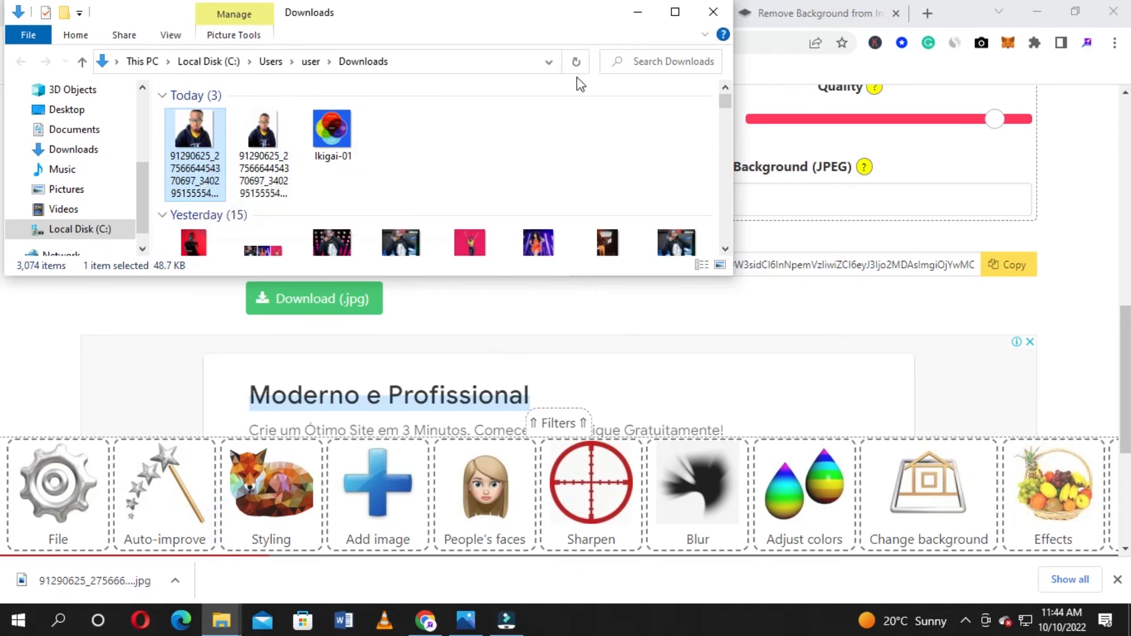
left_click(712, 11)
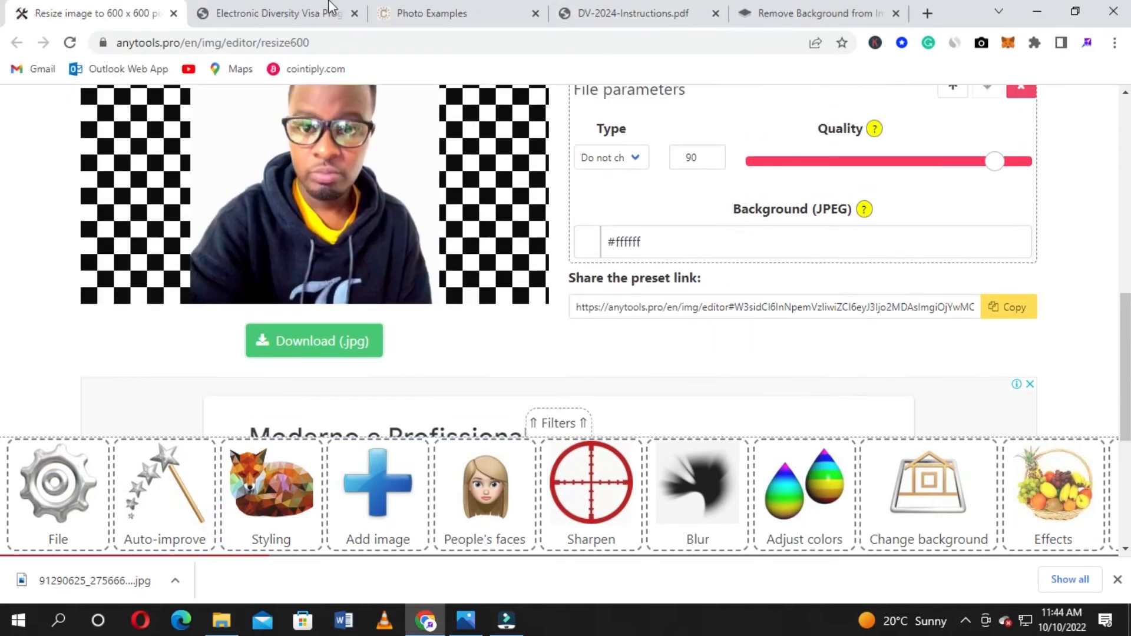
Replace the entrant photo with the resized JPG from Downloads
left_click(263, 8)
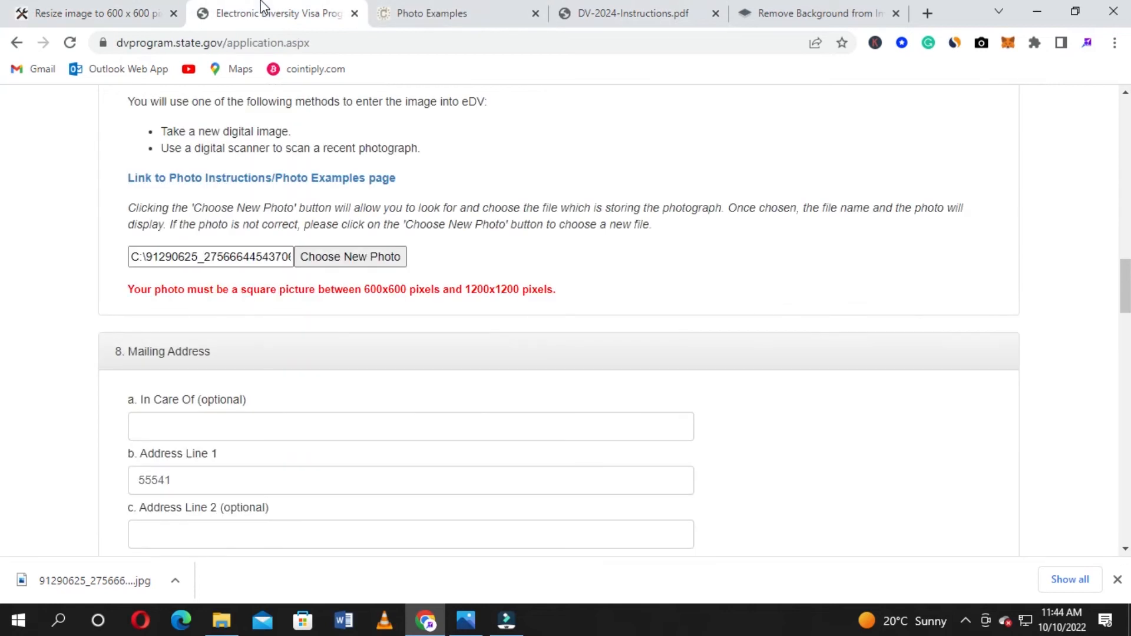
left_click(336, 257)
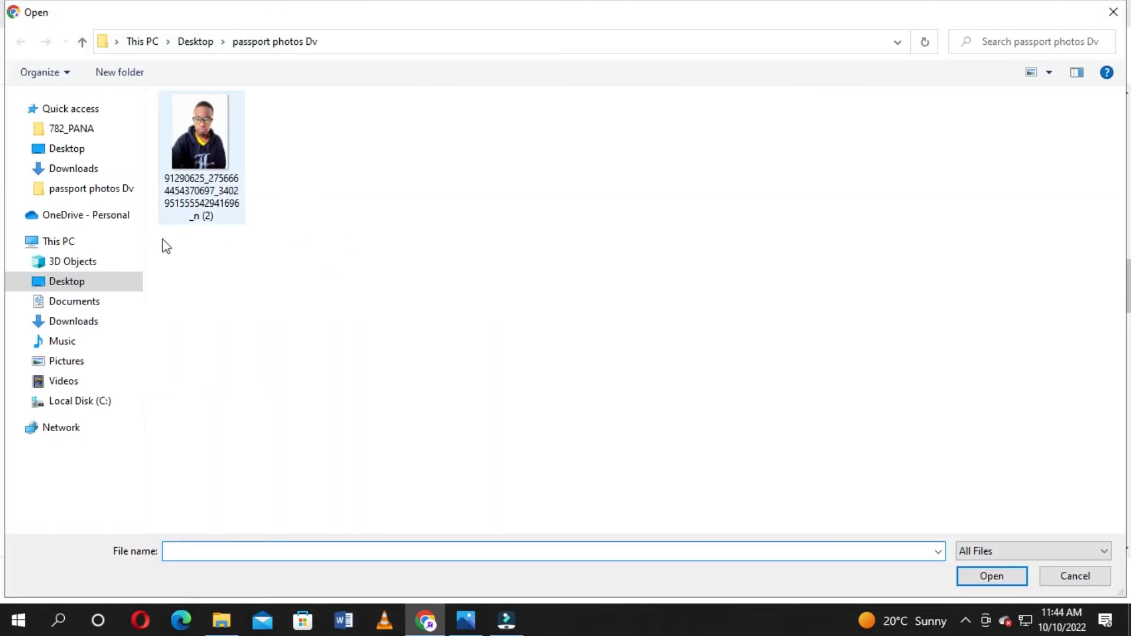
left_click(100, 321)
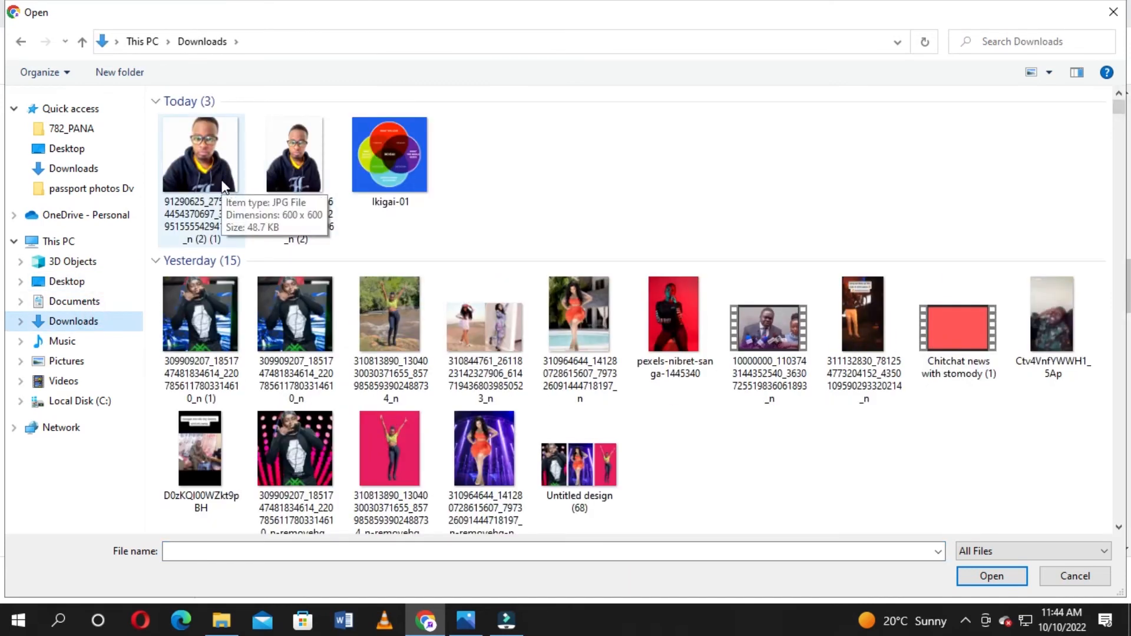
left_click(222, 183)
left_click(1009, 586)
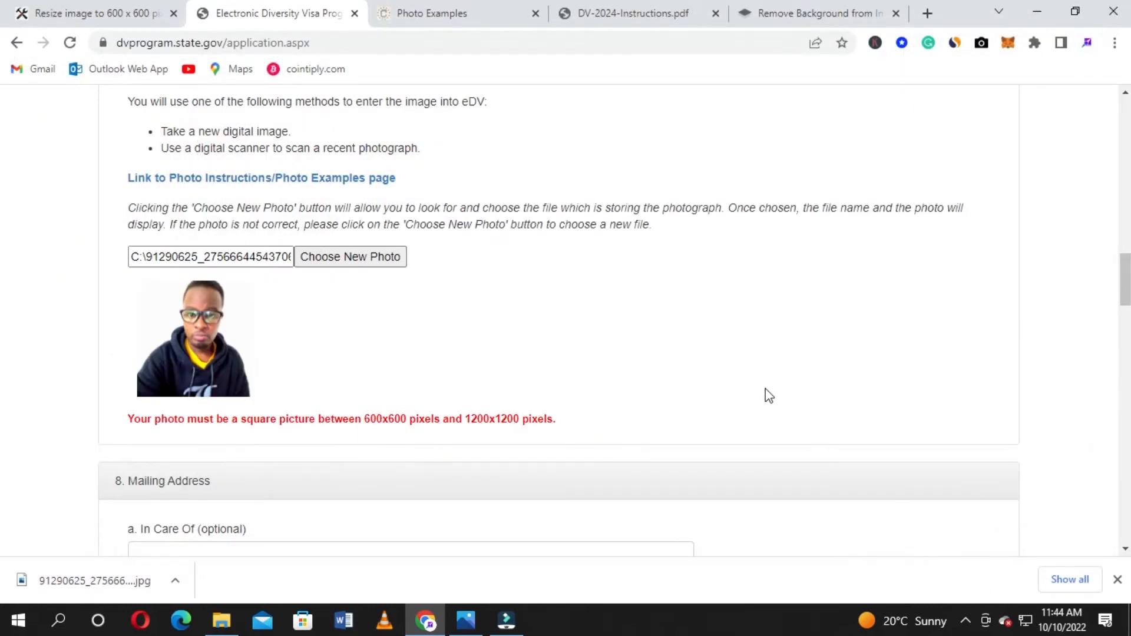
scroll(479, 357, "down", 8)
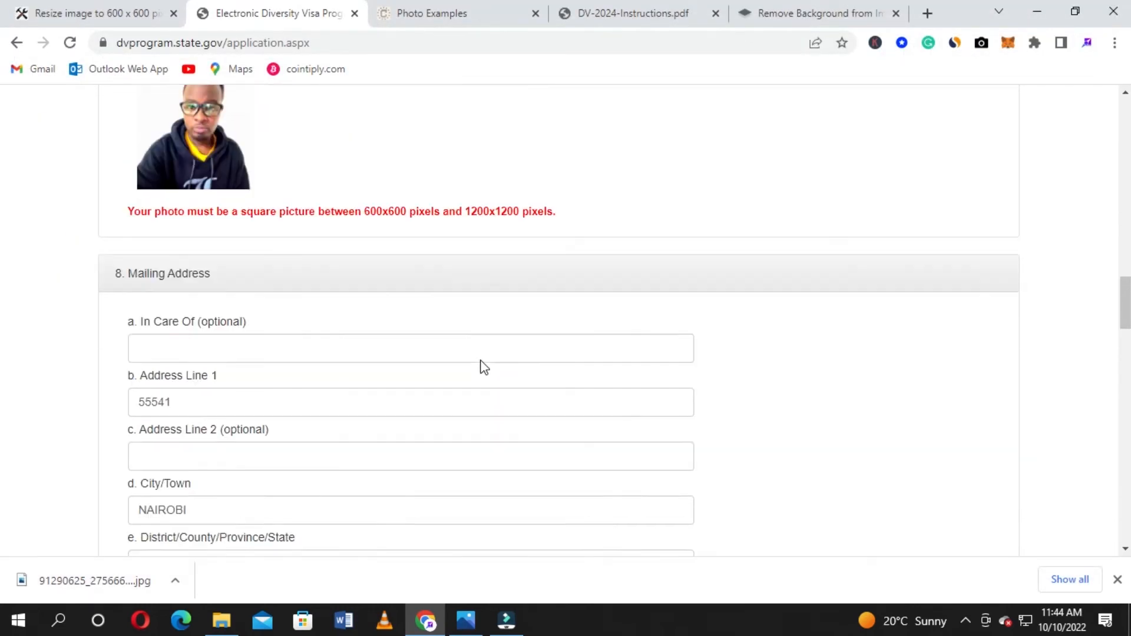
scroll(483, 361, "down", 1)
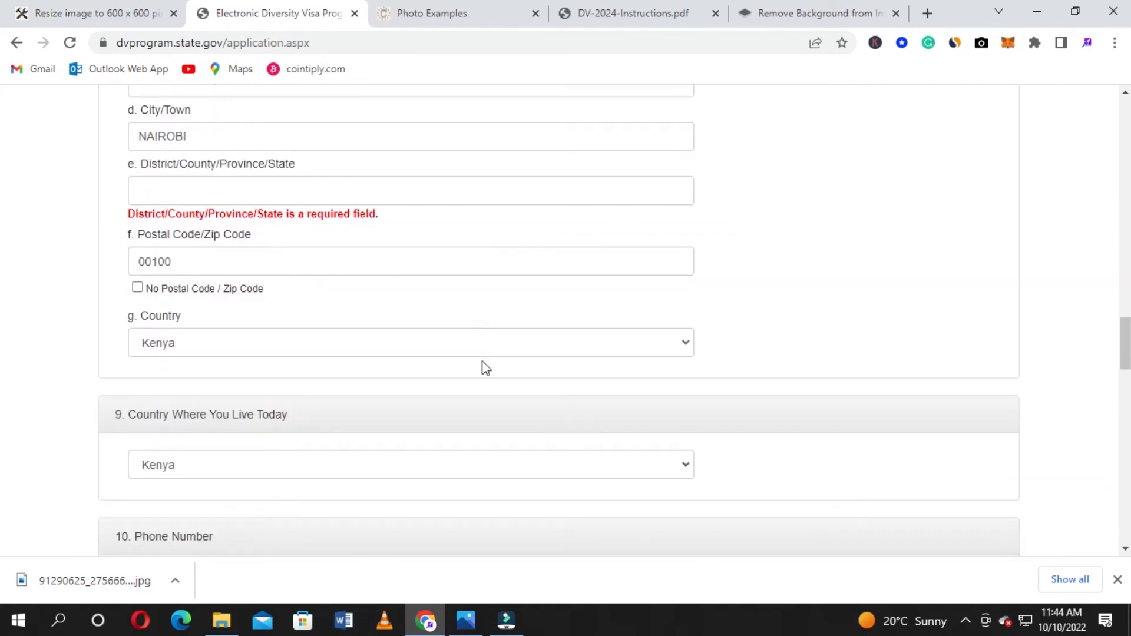
Fill the district field with Nairobi City and continue past Part One
left_click(274, 186)
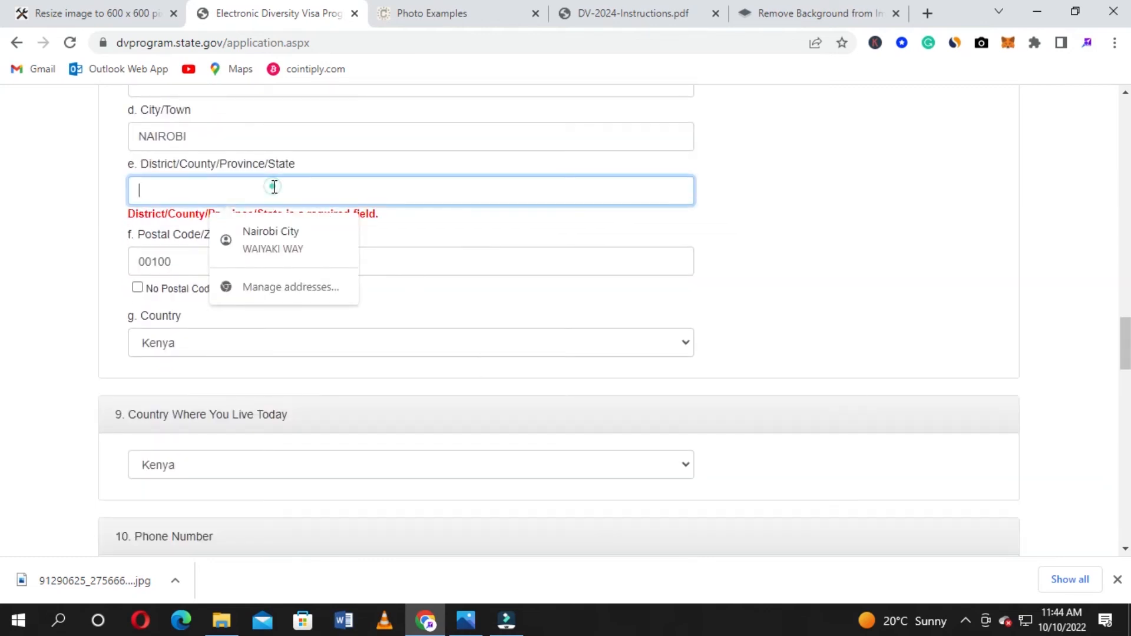
left_click(285, 238)
scroll(102, 235, "down", 6)
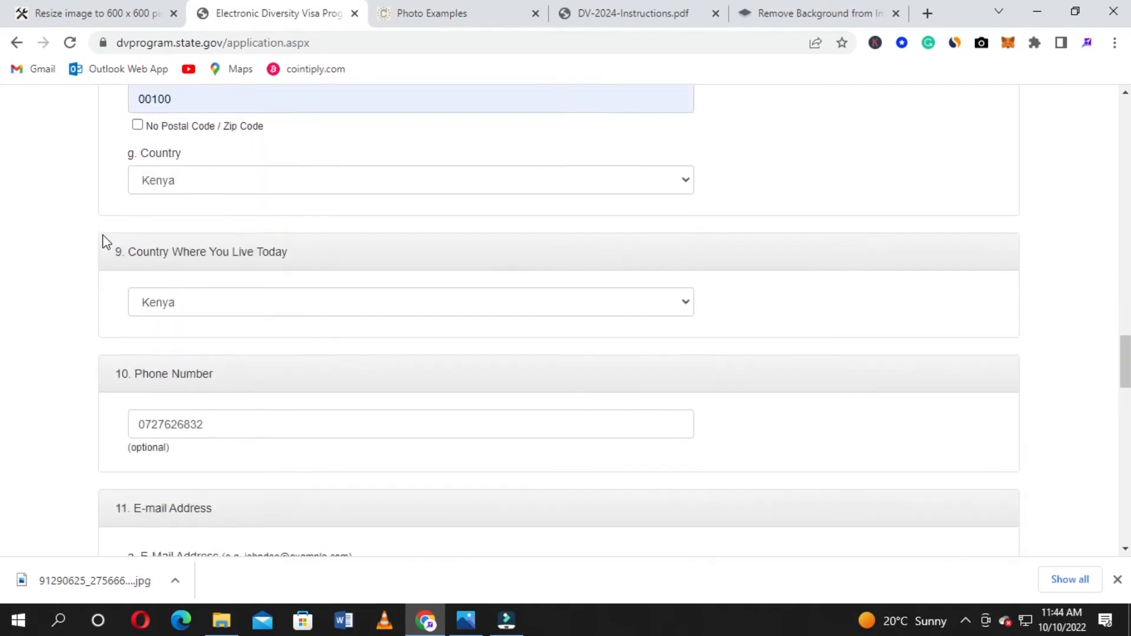
scroll(103, 239, "down", 6)
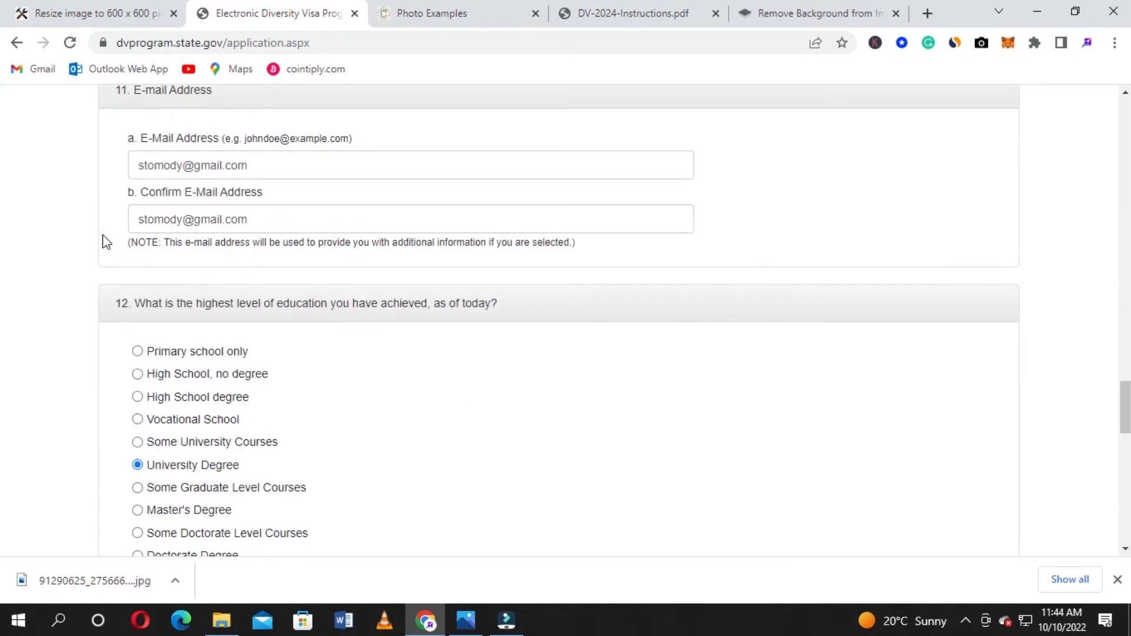
scroll(102, 234, "down", 10)
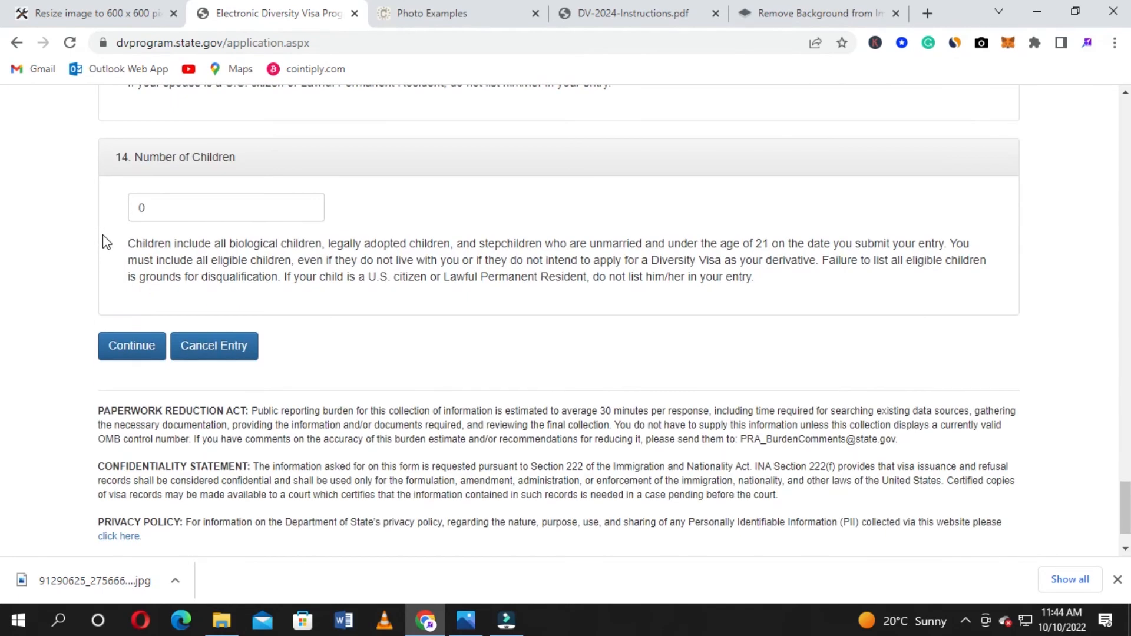
scroll(141, 295, "down", 1)
left_click(139, 288)
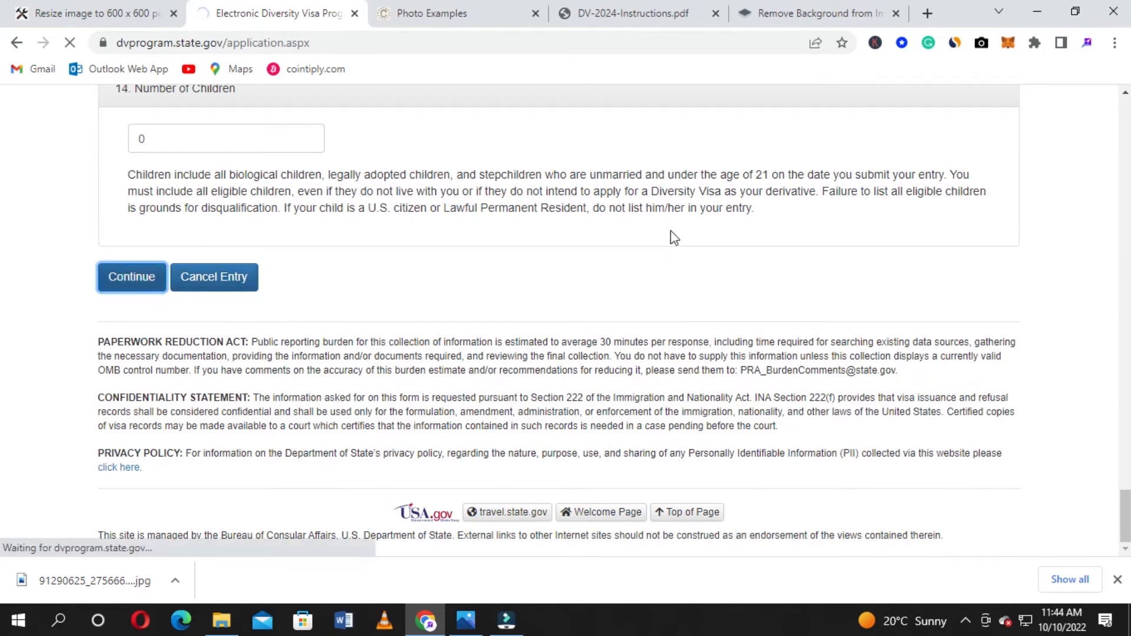
Go back to the Electronic Diversity Visa tab and scroll to Part Two's 13. Spouse Name section
scroll(671, 231, "down", 7)
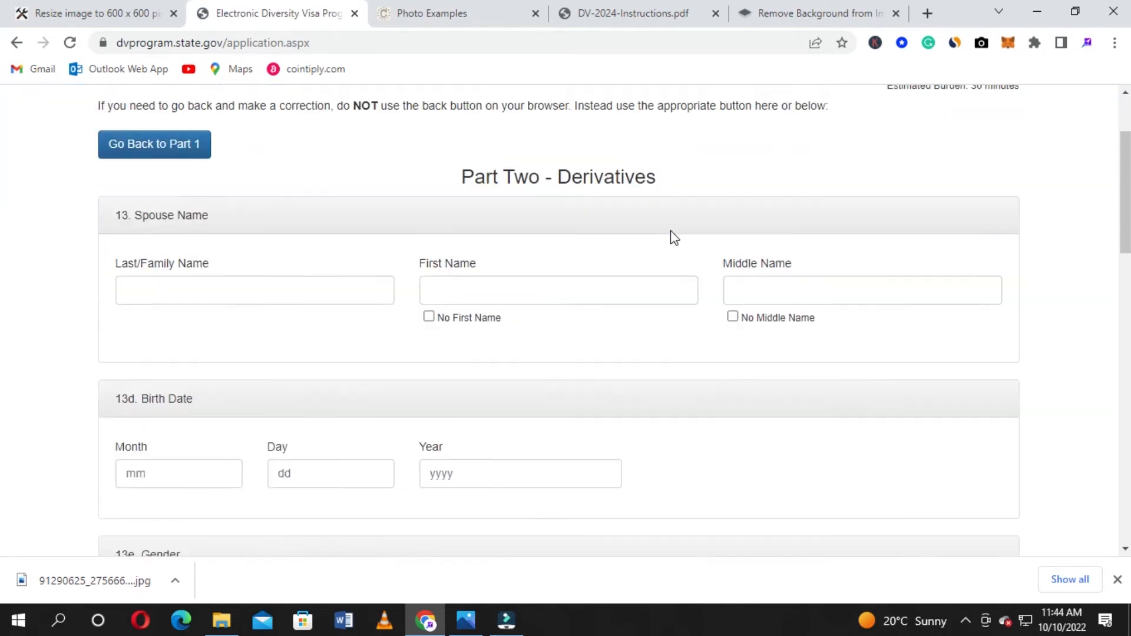
scroll(670, 231, "up", 7)
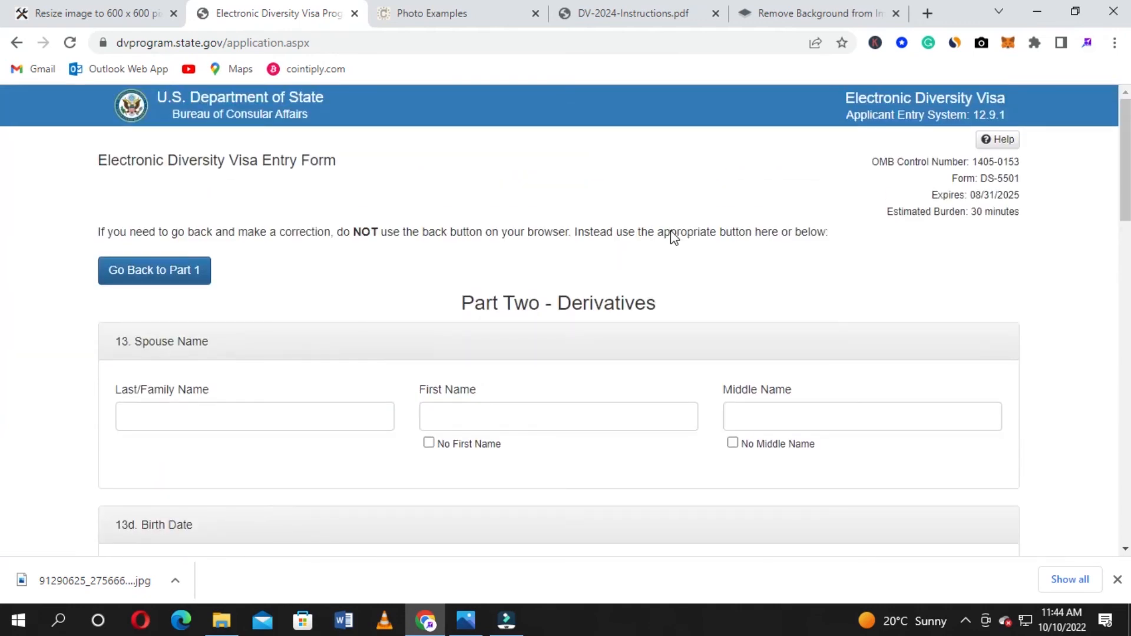
left_click(127, 13)
left_click(280, 10)
scroll(3, 314, "down", 1)
scroll(3, 314, "down", 7)
scroll(3, 306, "up", 8)
scroll(609, 205, "down", 2)
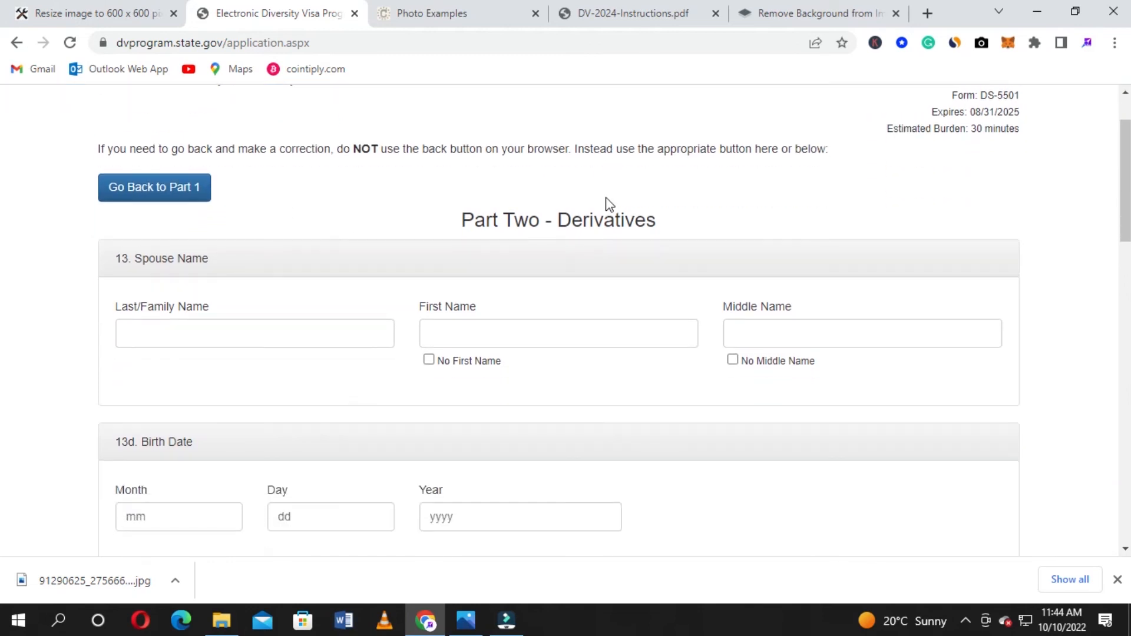
scroll(609, 205, "up", 2)
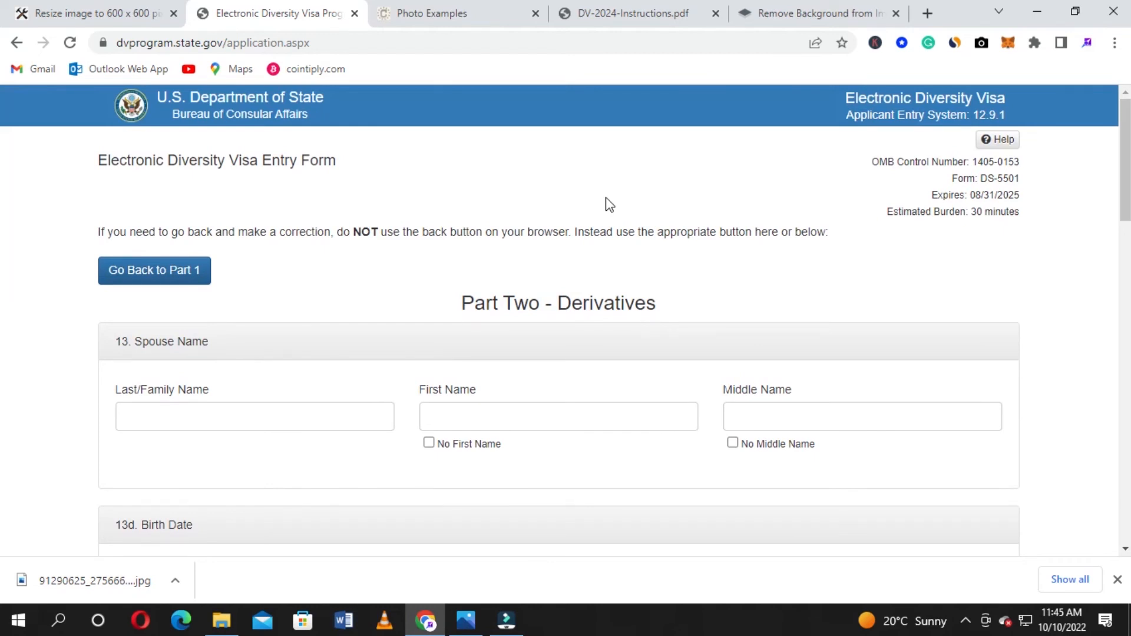
scroll(609, 205, "down", 1)
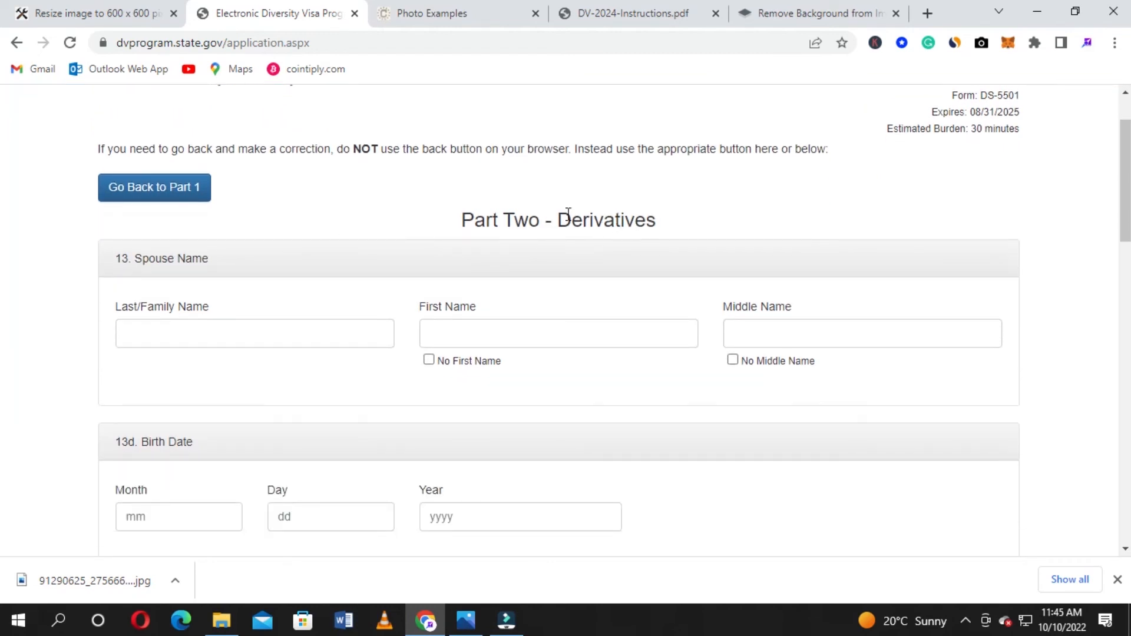
scroll(192, 242, "down", 1)
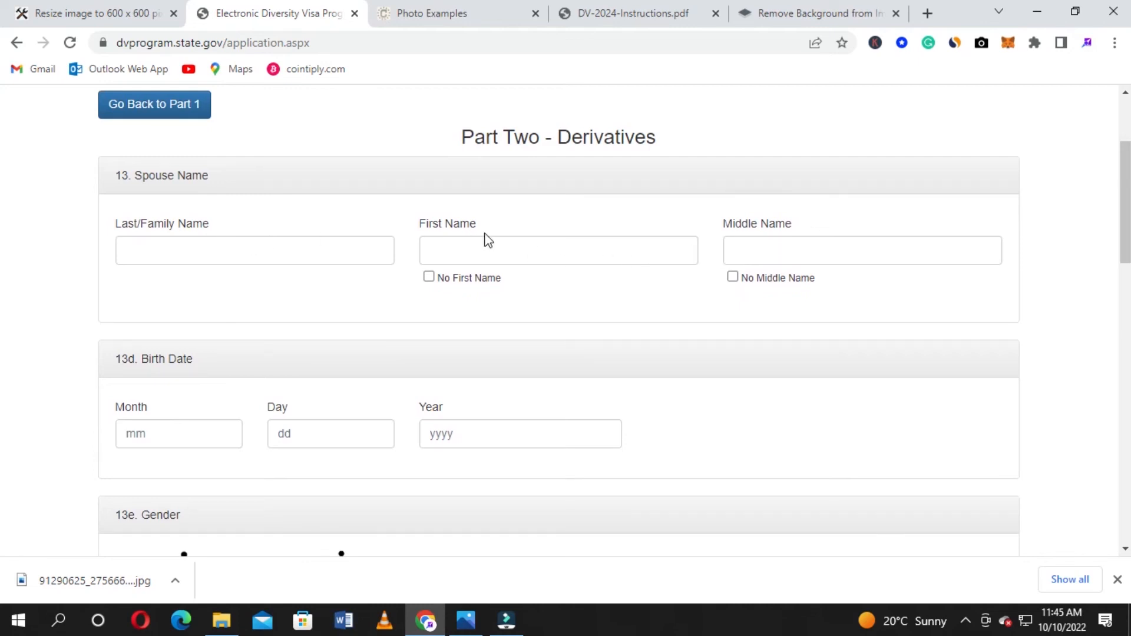
Type the spouse's last, first and middle names into the Part Two name fields
scroll(389, 210, "down", 1)
left_click(290, 174)
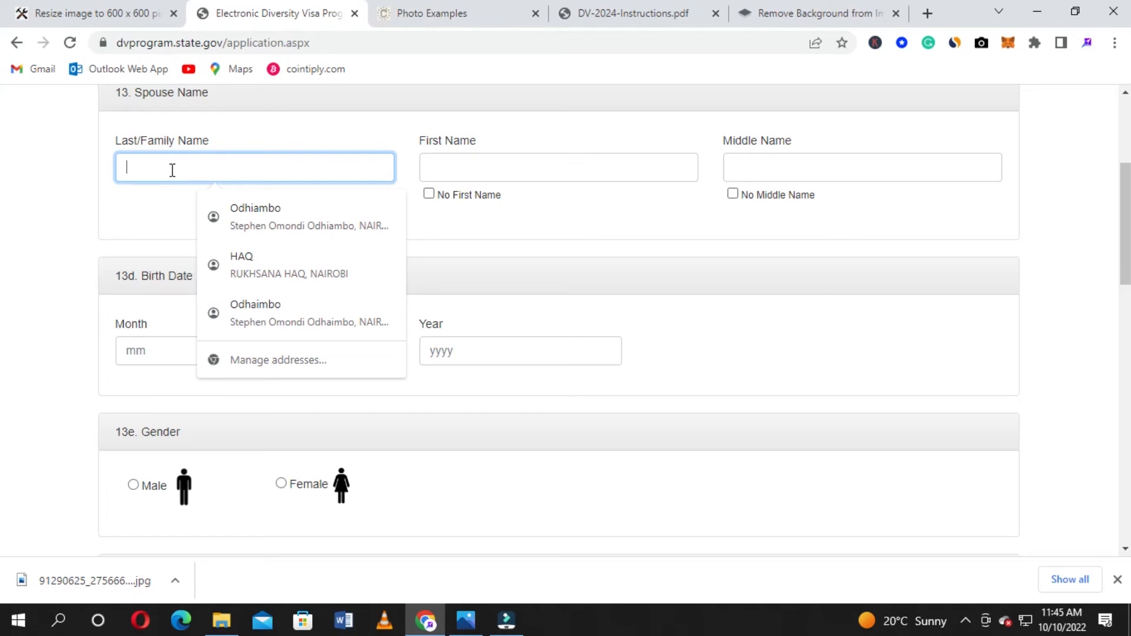
type("on")
key("BackSpace")
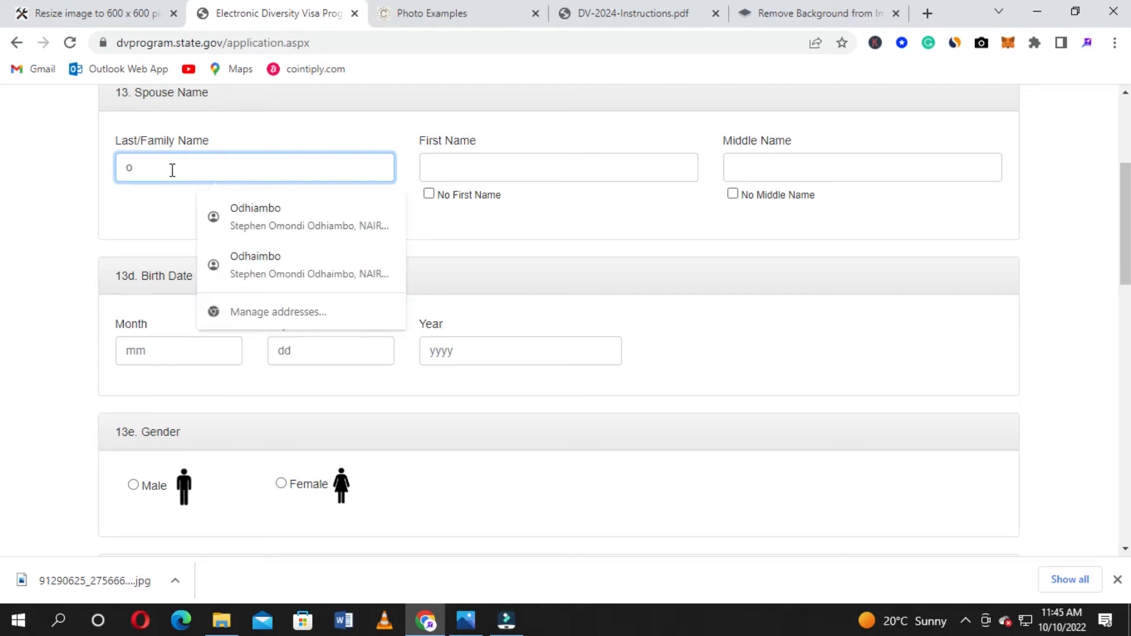
key("BackSpace")
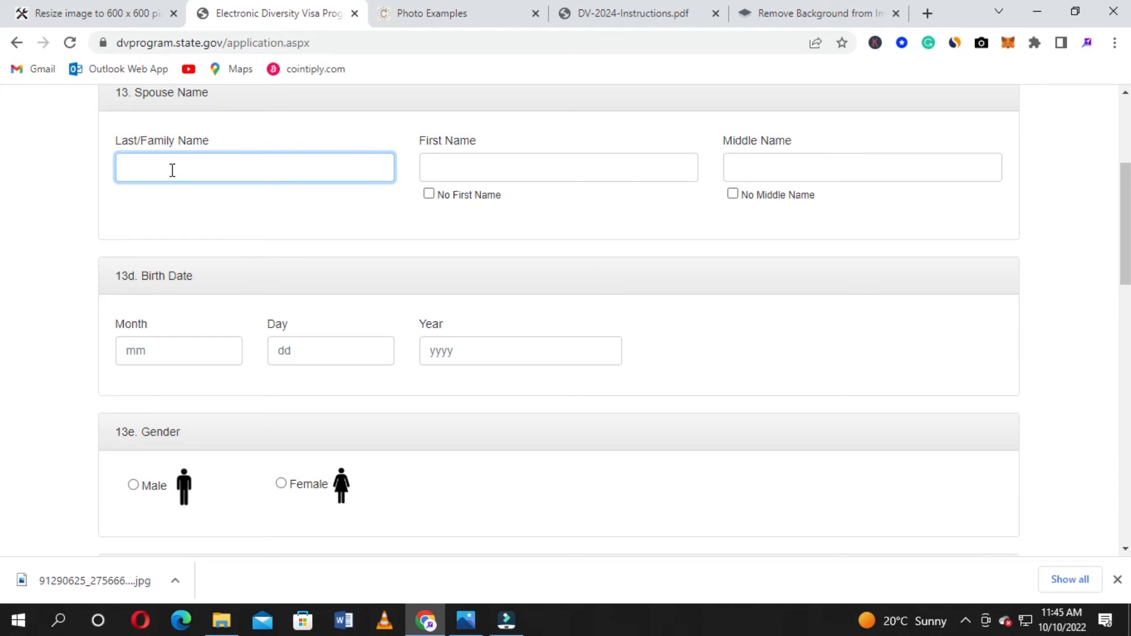
left_click(483, 169)
type("B")
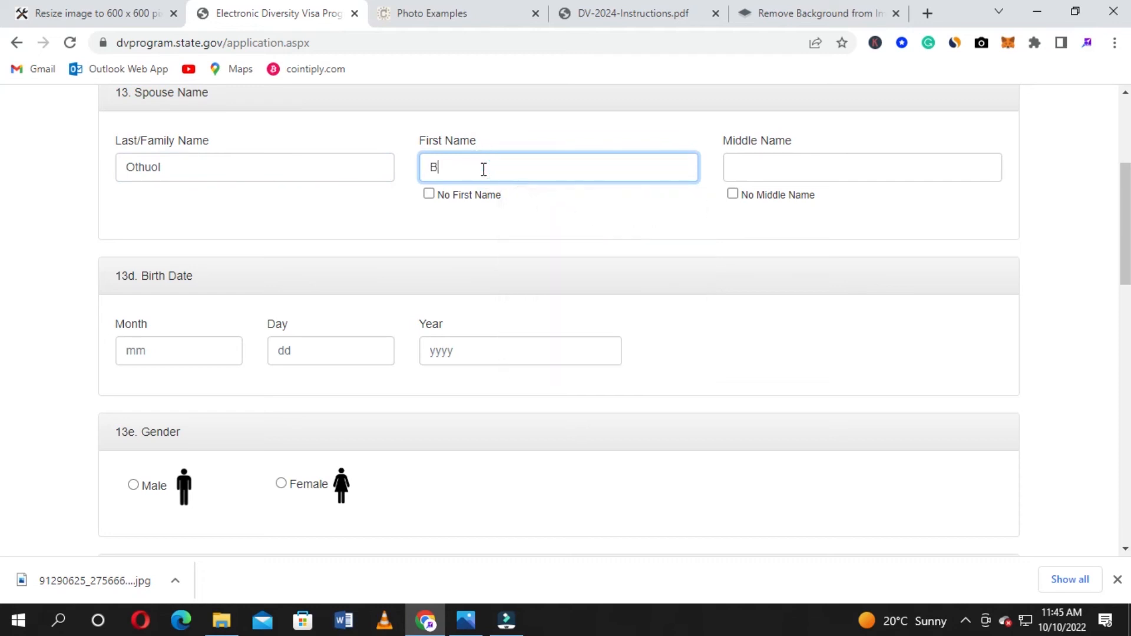
type("enter")
left_click(783, 171)
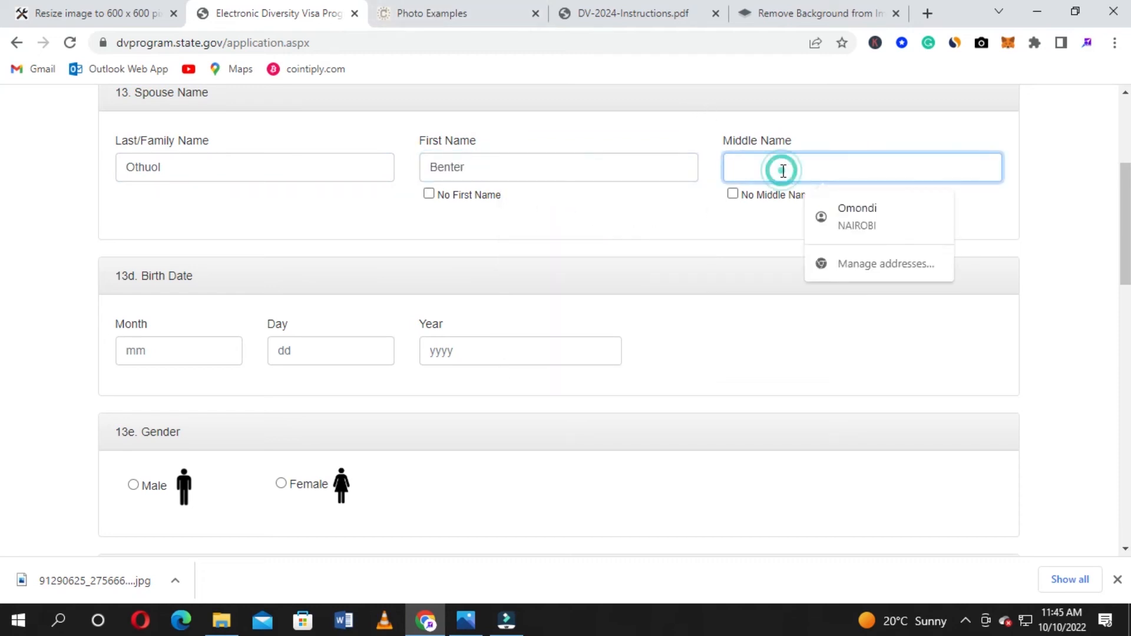
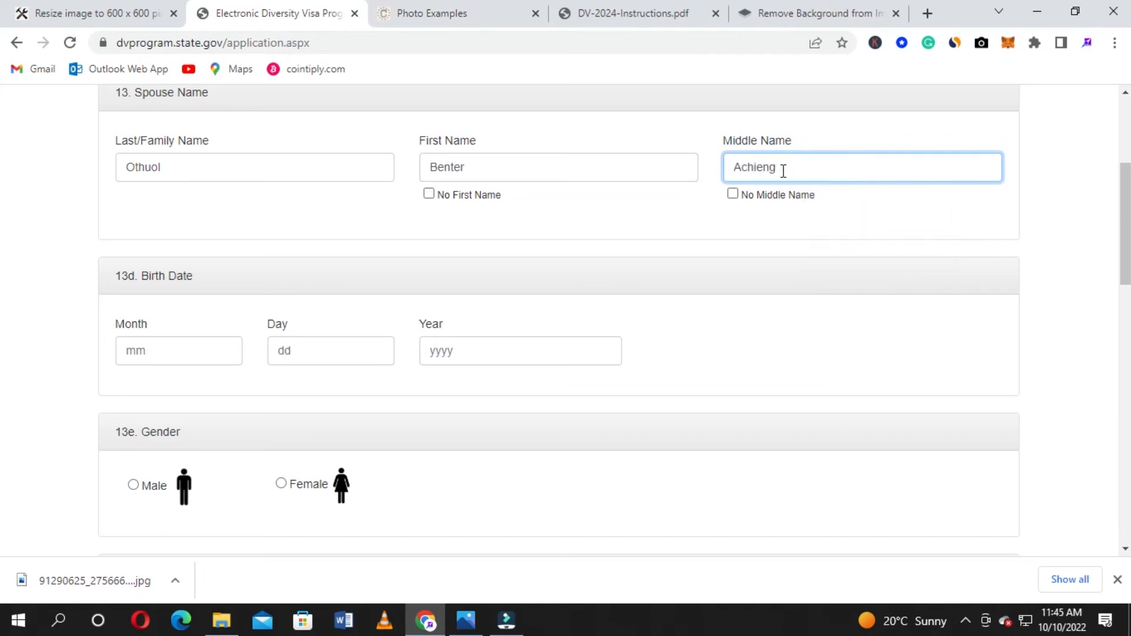
scroll(101, 318, "down", 1)
left_click(178, 275)
left_click(179, 306)
left_click(312, 268)
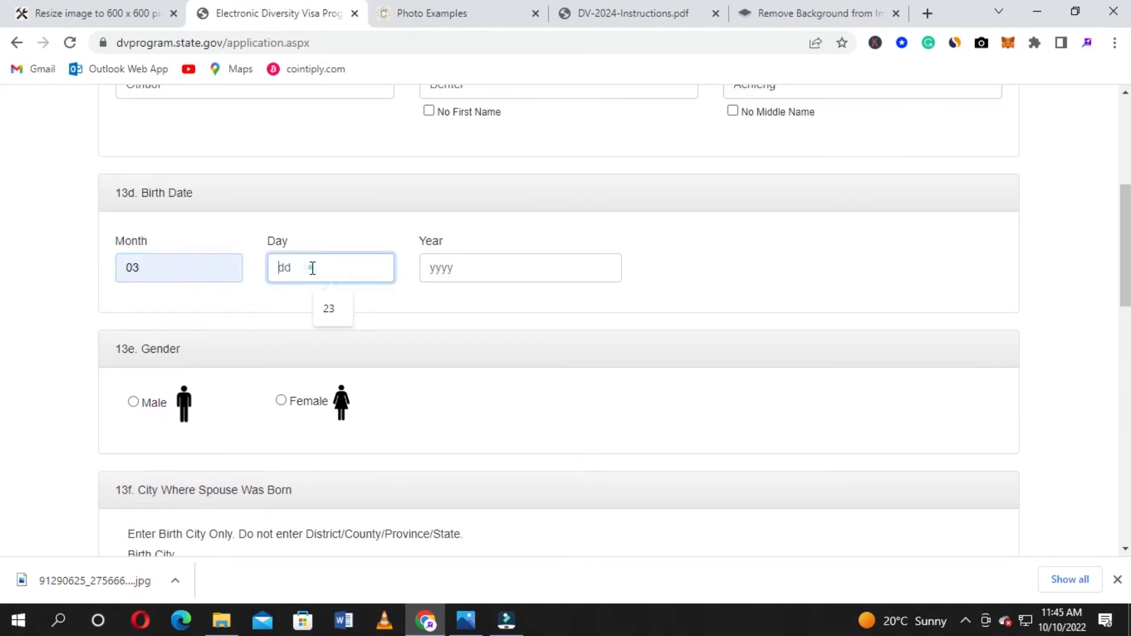
left_click(332, 309)
left_click(461, 268)
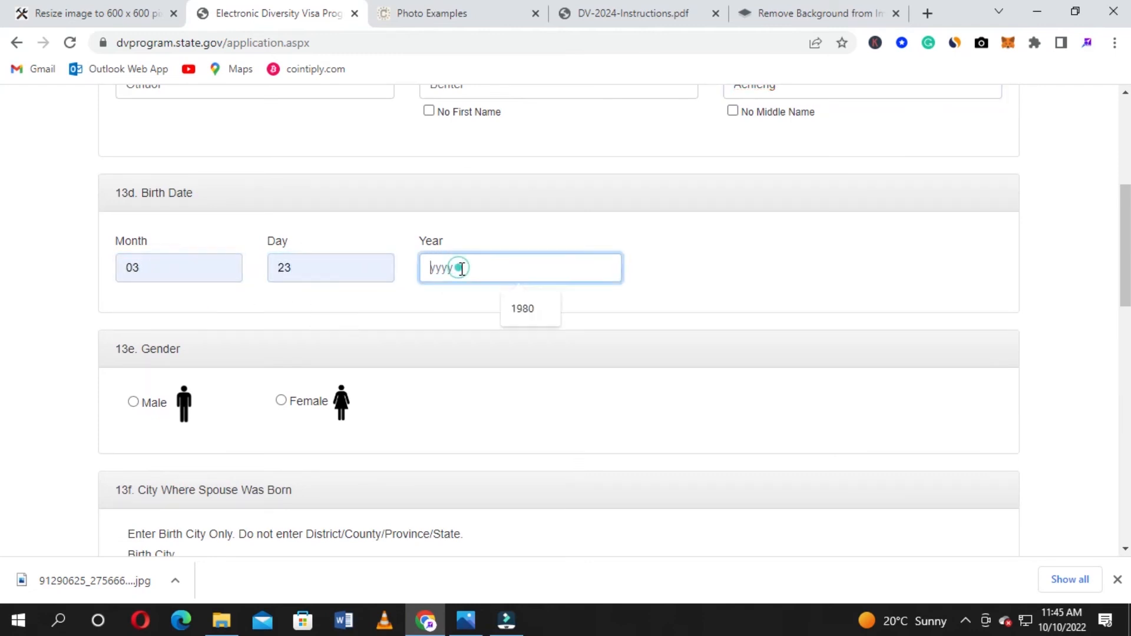
type("1887")
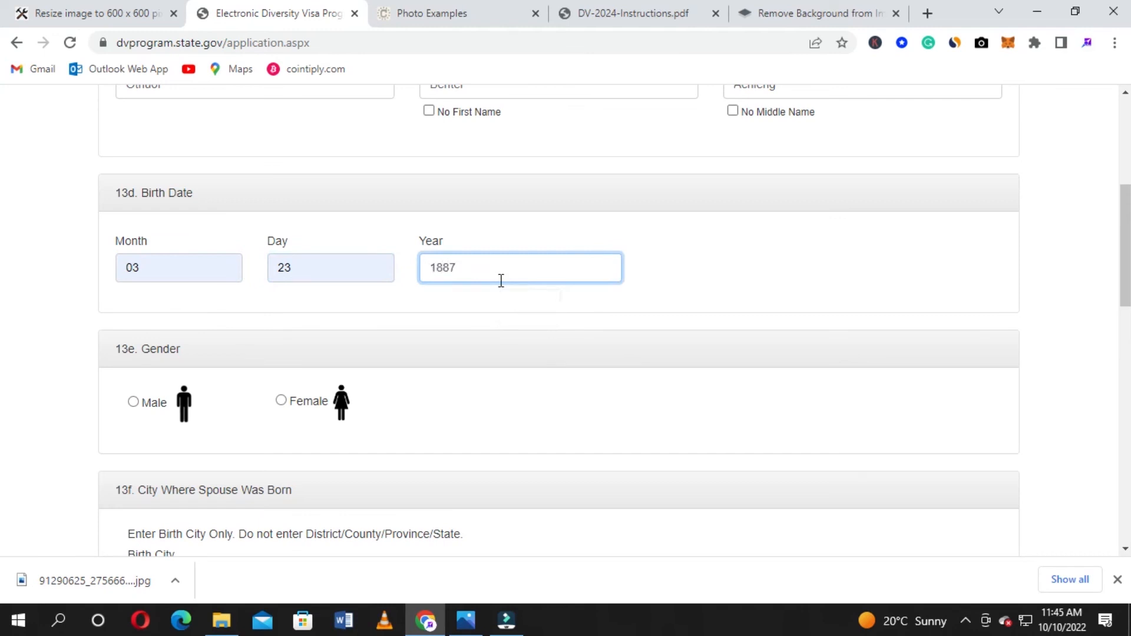
key("BackSpace")
key("BackSpace")
key("BackSpace")
key("BackSpace")
type("1996")
Record the spouse's gender as Female
left_click(282, 402)
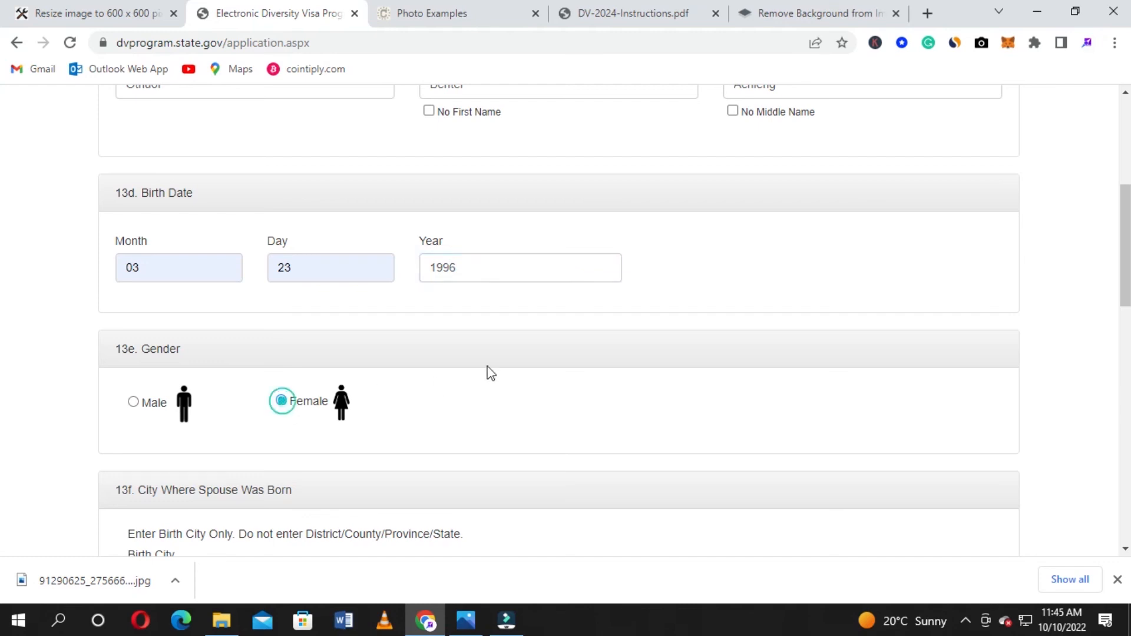
scroll(587, 359, "down", 4)
scroll(535, 313, "down", 2)
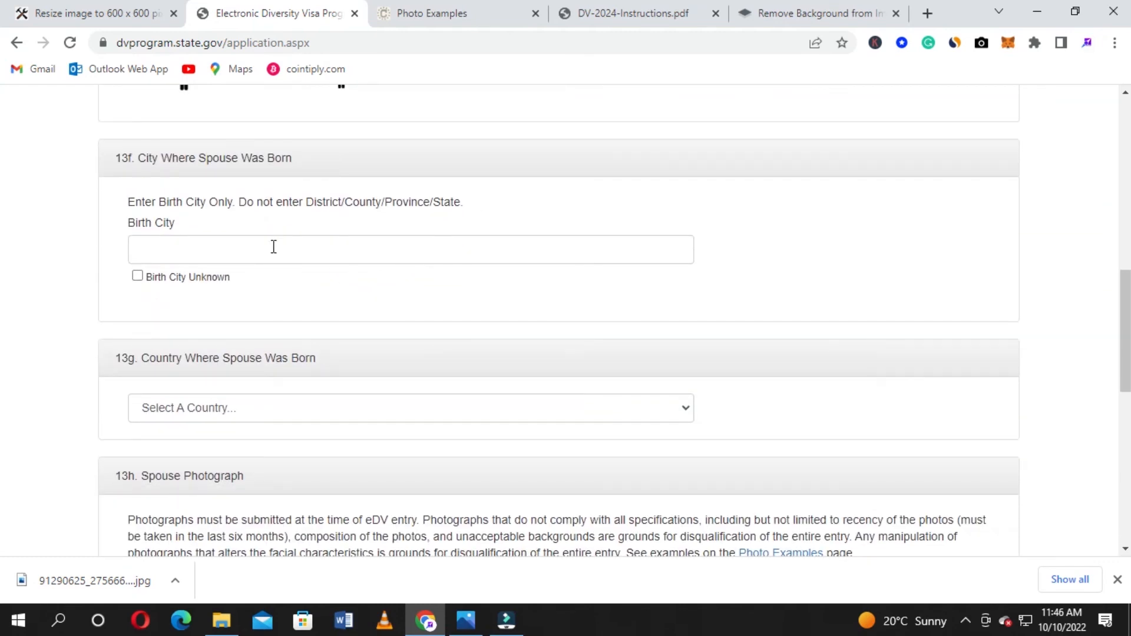
Tick Birth City Unknown for the spouse and choose Kenya as the spouse's country of birth
left_click(137, 276)
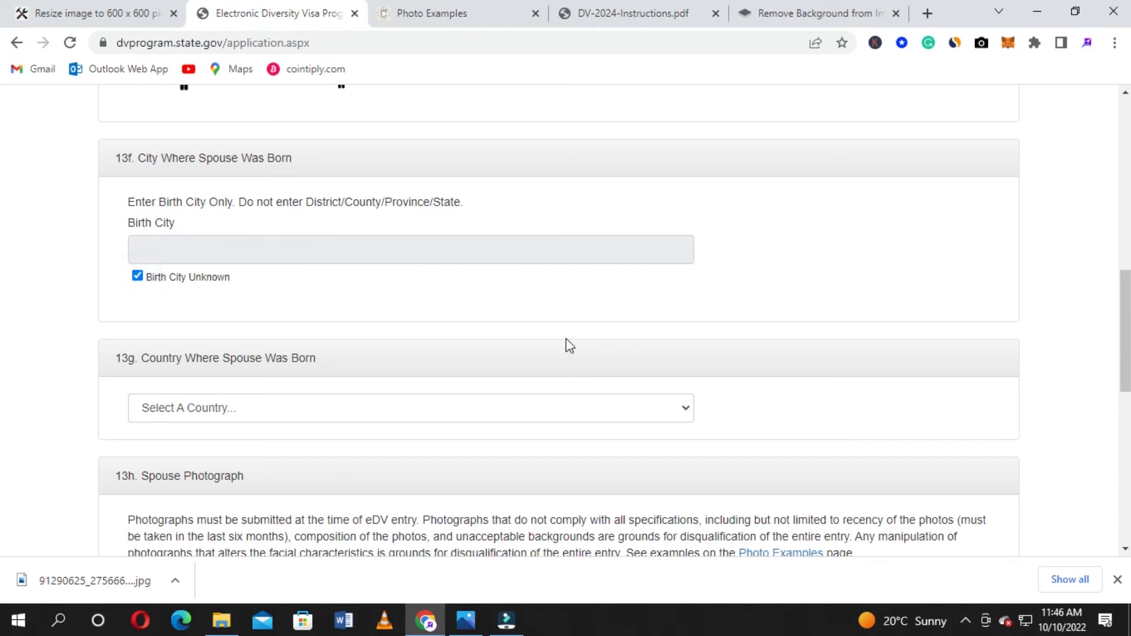
scroll(569, 345, "down", 3)
left_click(313, 238)
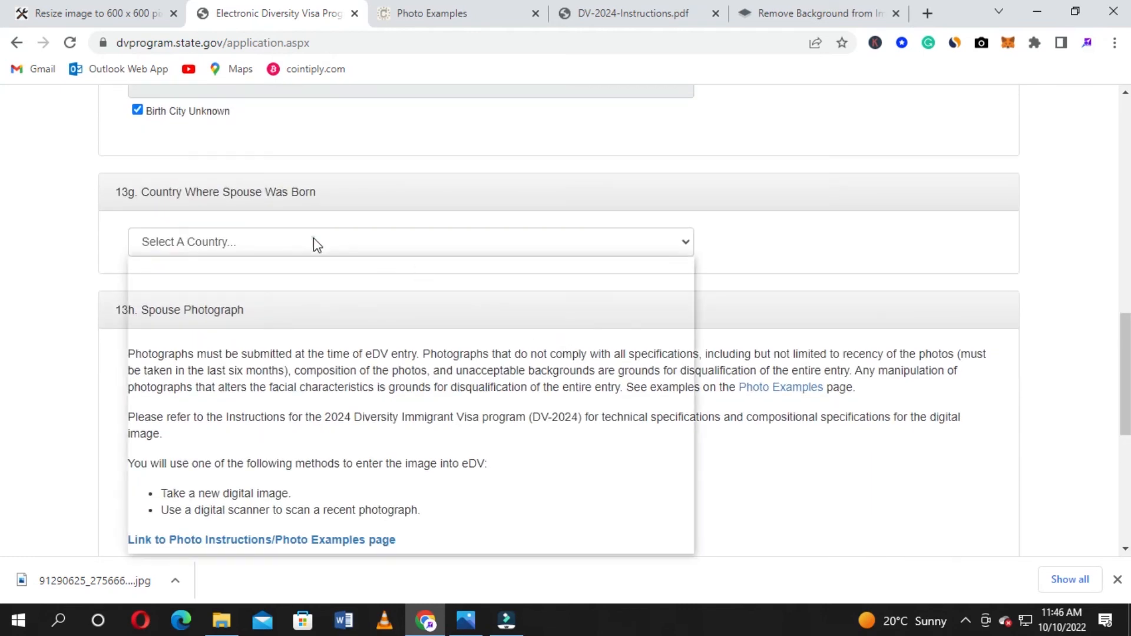
scroll(328, 311, "down", 15)
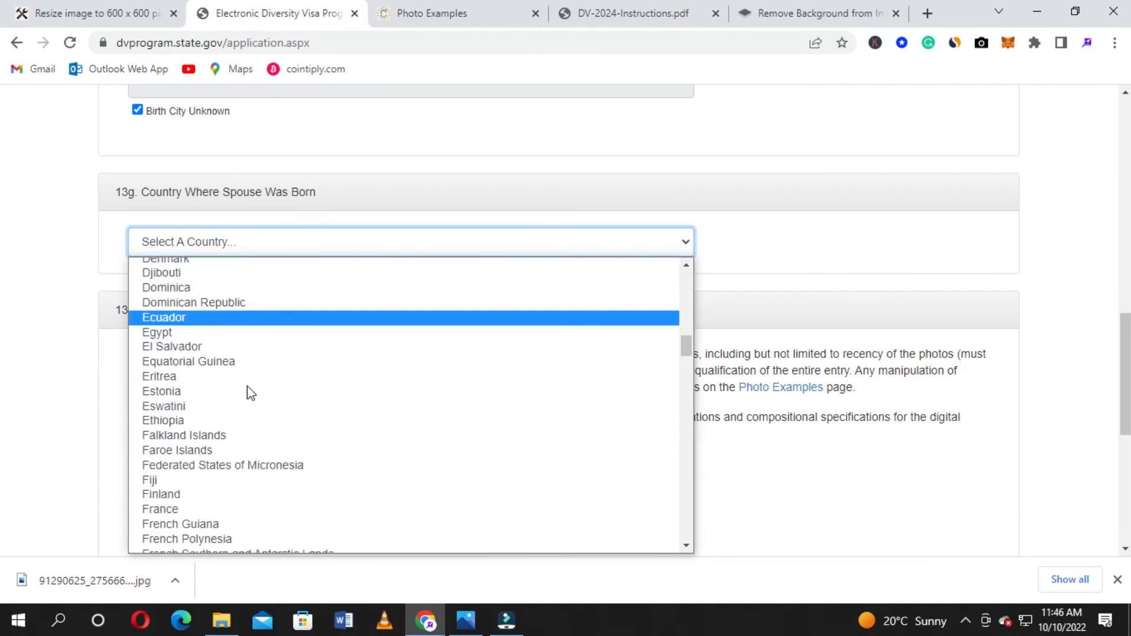
scroll(265, 428, "down", 5)
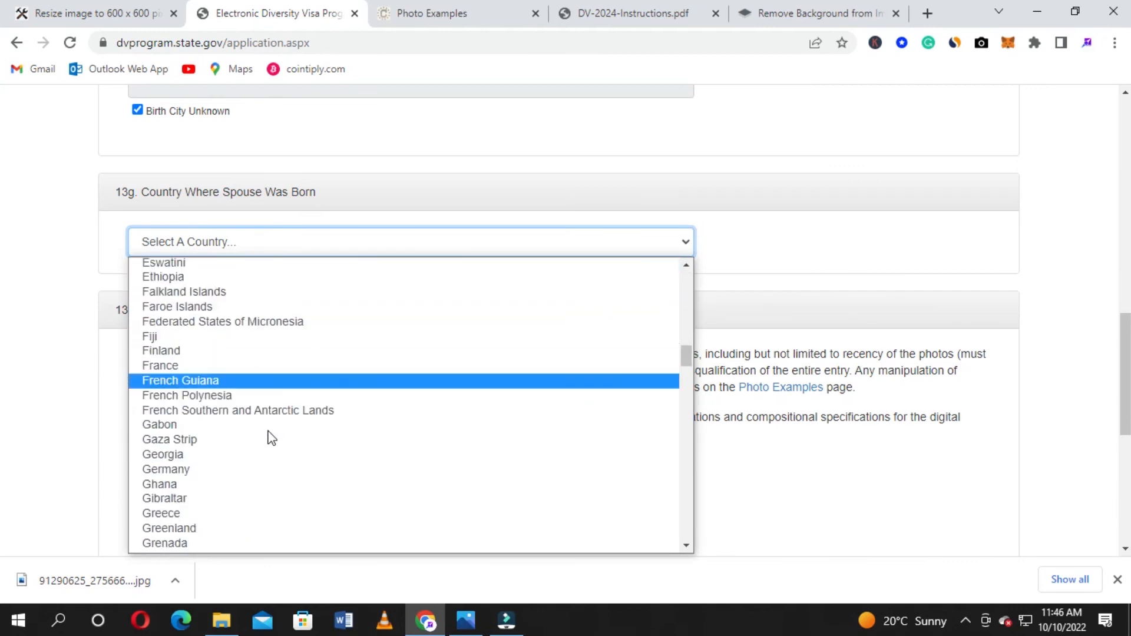
scroll(253, 424, "up", 8)
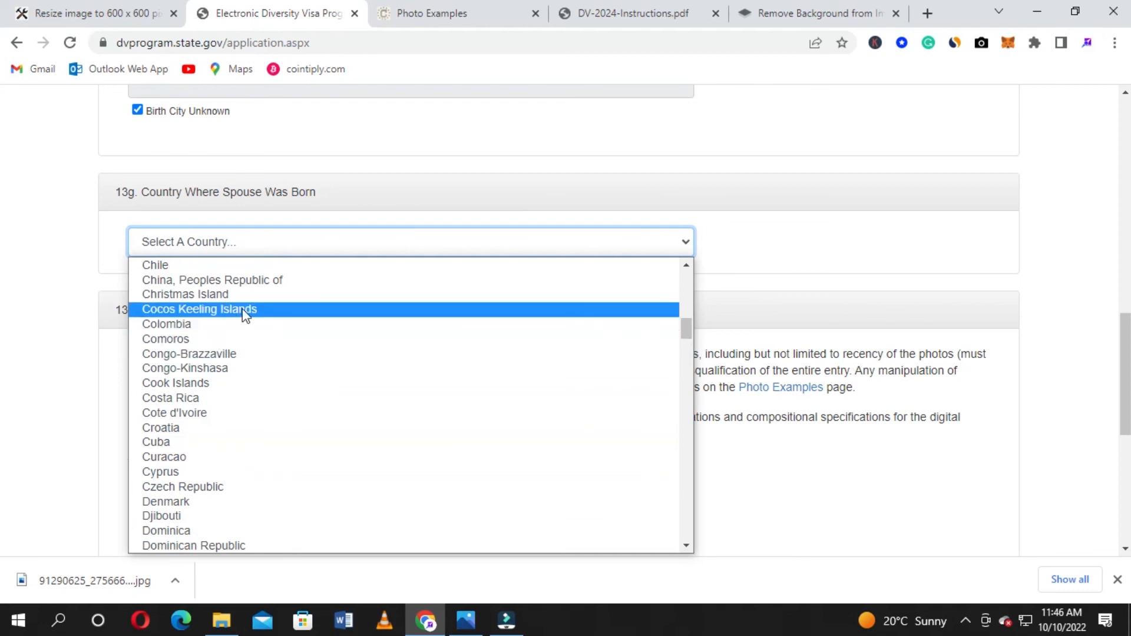
scroll(286, 327, "up", 7)
scroll(295, 366, "down", 20)
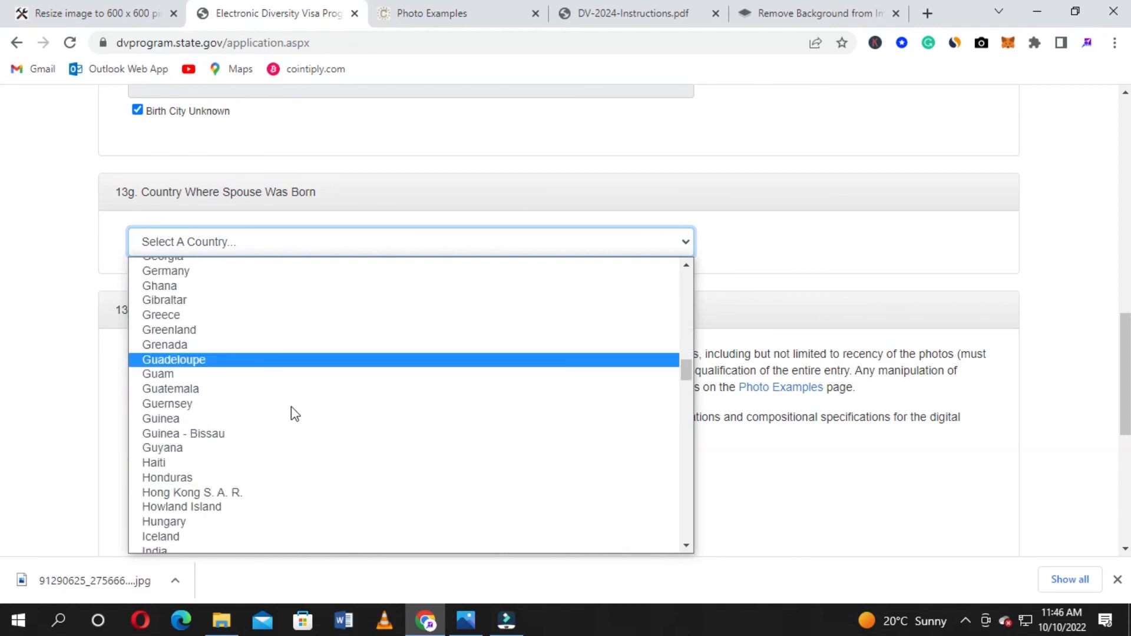
scroll(290, 459, "down", 11)
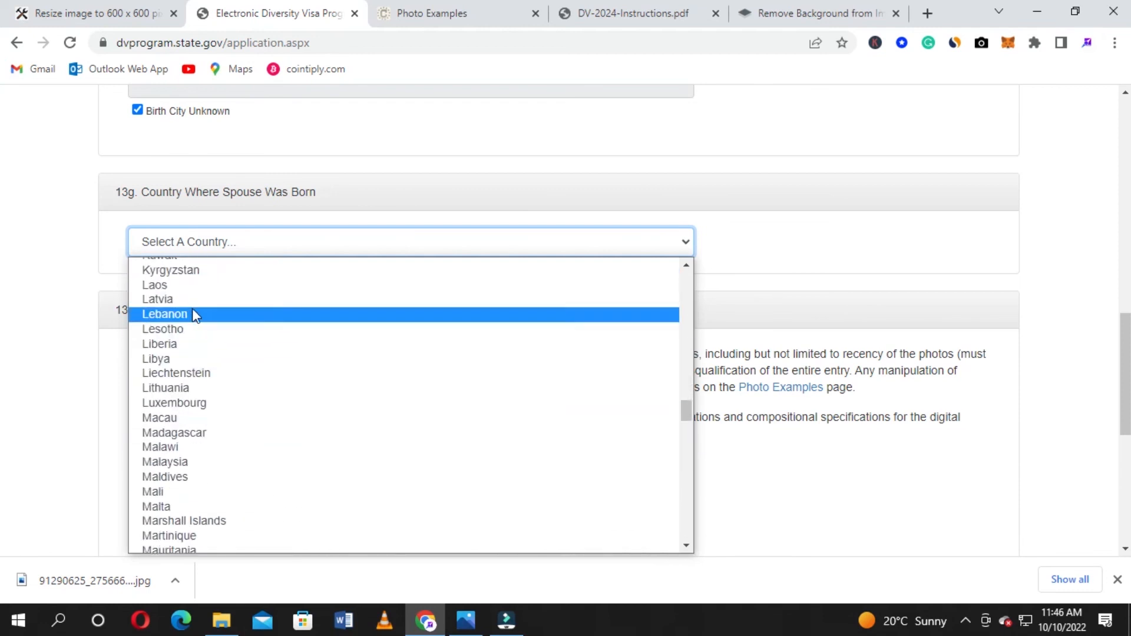
scroll(192, 294, "up", 4)
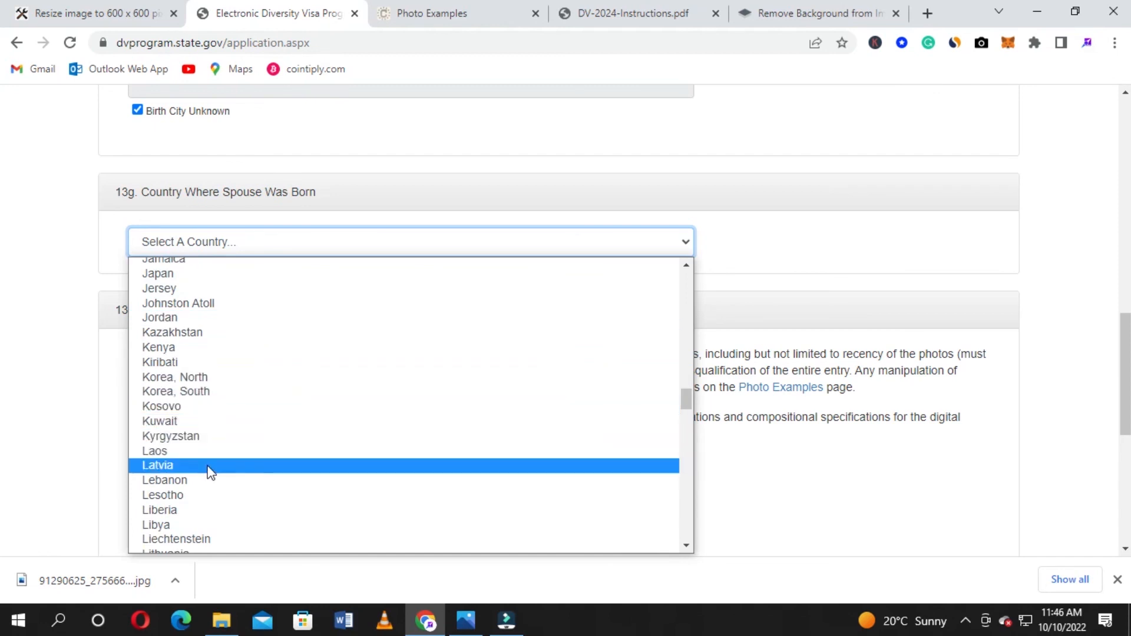
left_click(194, 347)
scroll(26, 274, "down", 4)
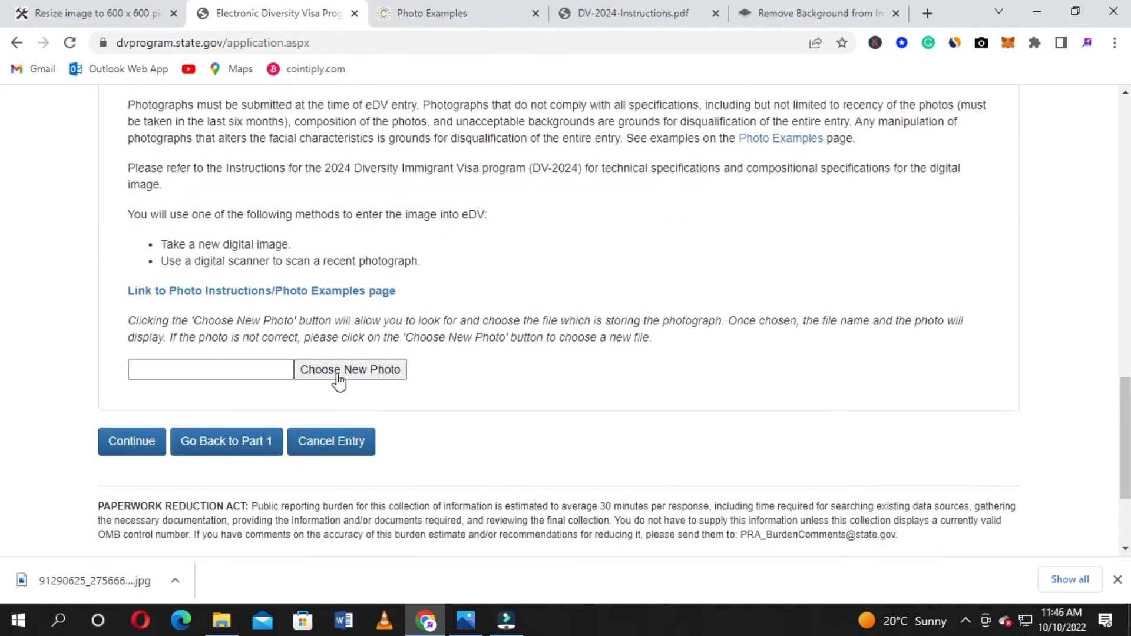
scroll(177, 286, "up", 1)
scroll(233, 318, "down", 1)
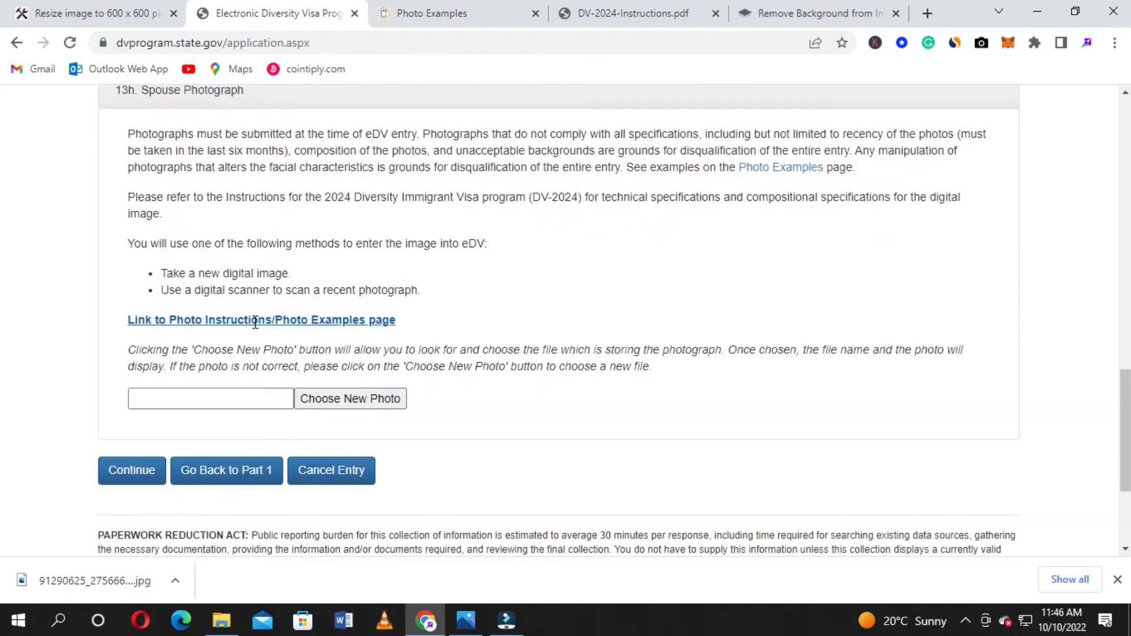
Upload IMG-20221007-WA0003-removebg-preview as the spouse photo and continue to the review page
left_click(342, 370)
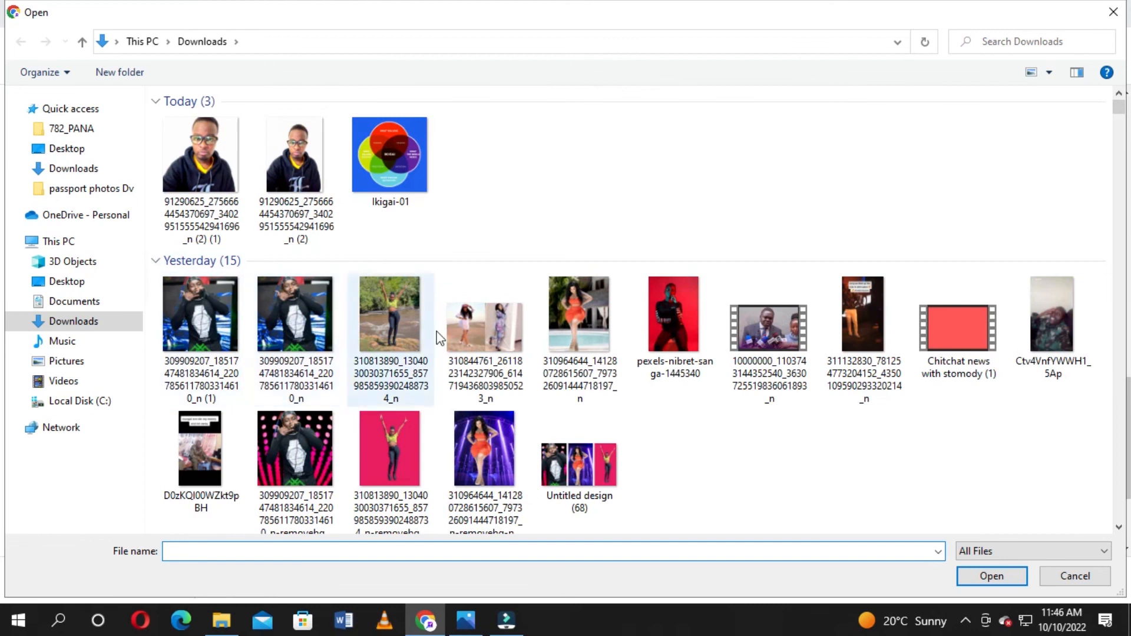
scroll(380, 302, "down", 2)
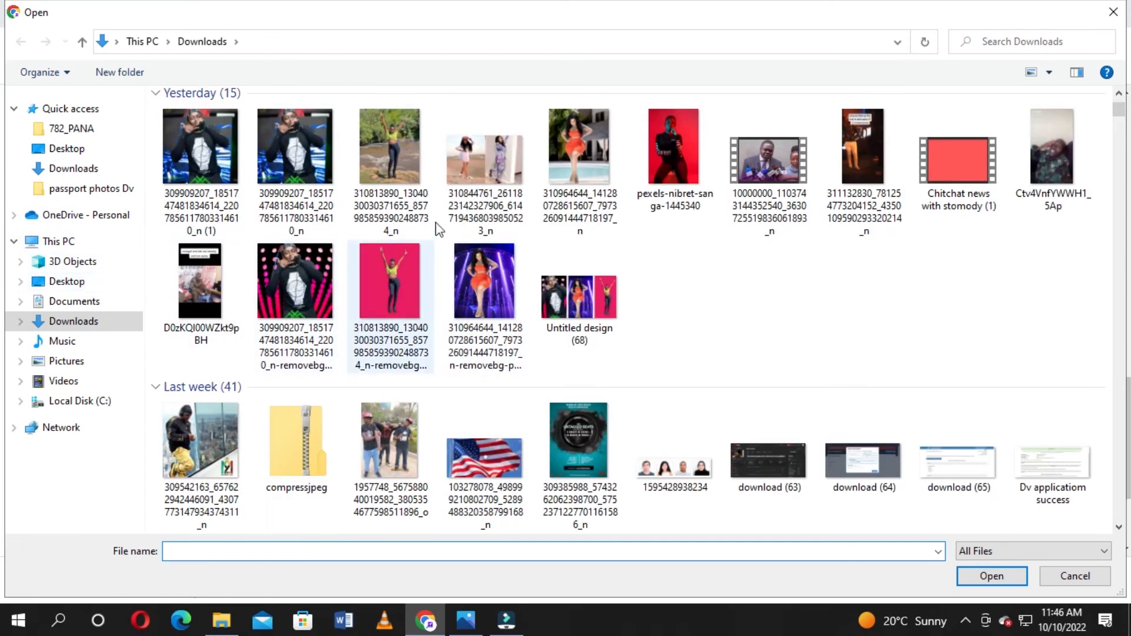
scroll(478, 241, "down", 3)
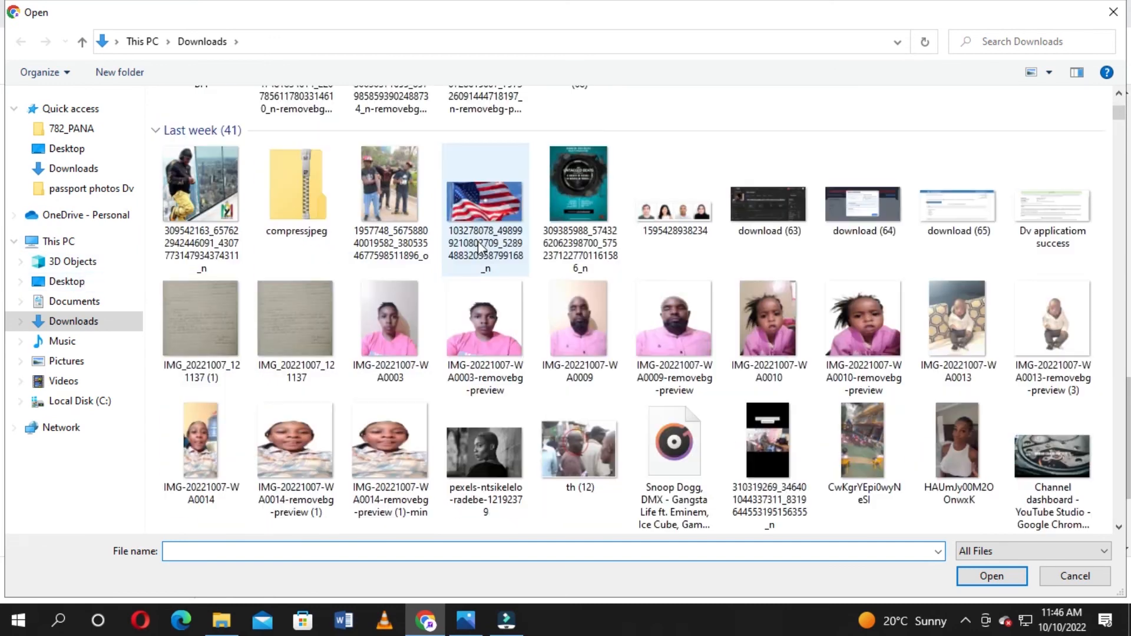
left_click(487, 320)
left_click(992, 577)
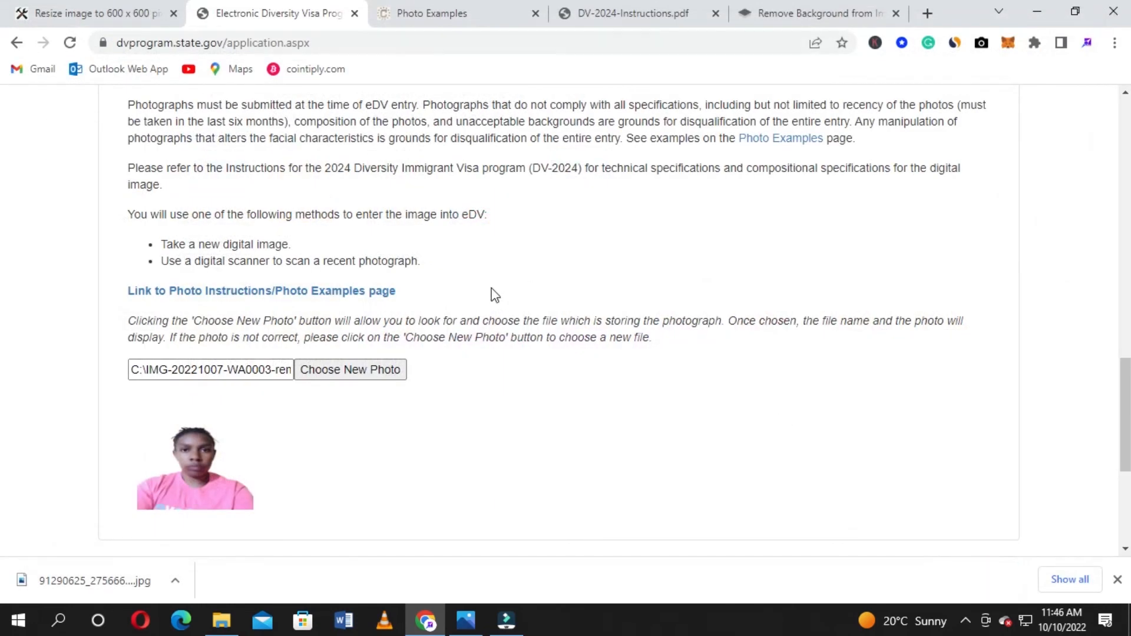
scroll(489, 294, "down", 4)
left_click(139, 326)
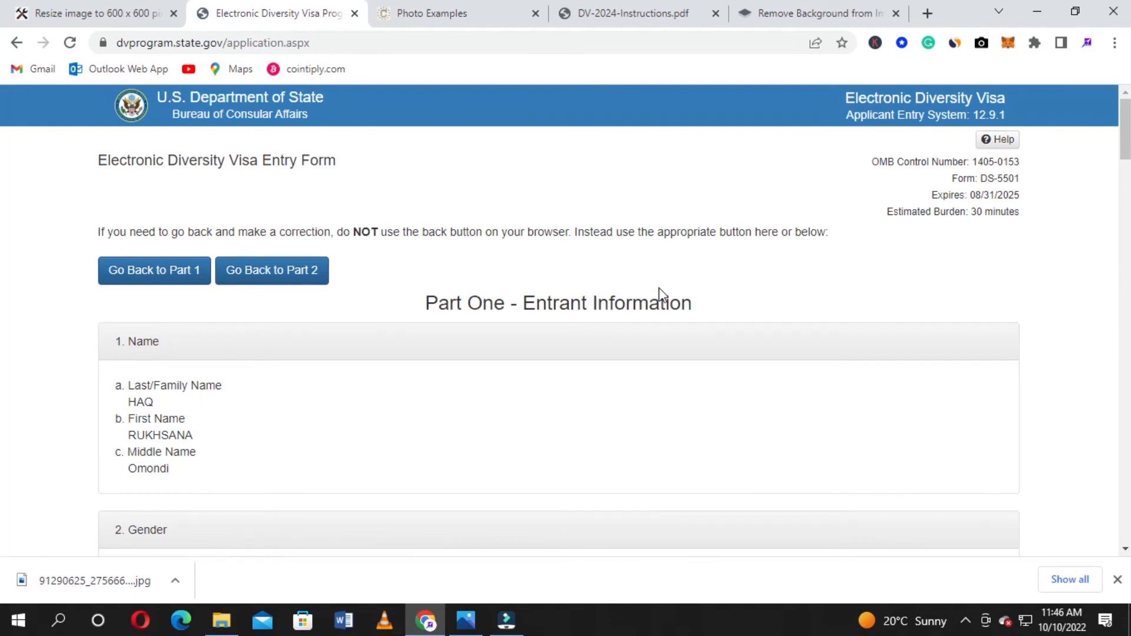
Scroll down the review page, checking Kenya as birth country and the received spouse photograph, until Submit appears
scroll(661, 293, "down", 3)
scroll(661, 293, "up", 3)
scroll(753, 305, "down", 3)
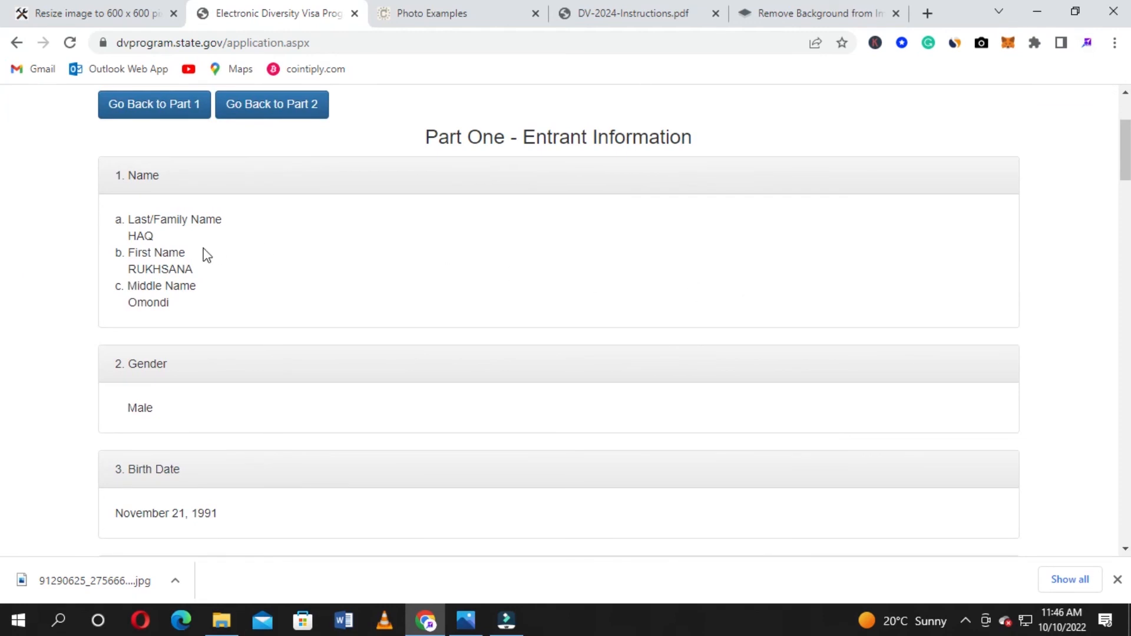
scroll(210, 255, "down", 2)
scroll(212, 258, "down", 1)
scroll(213, 258, "down", 4)
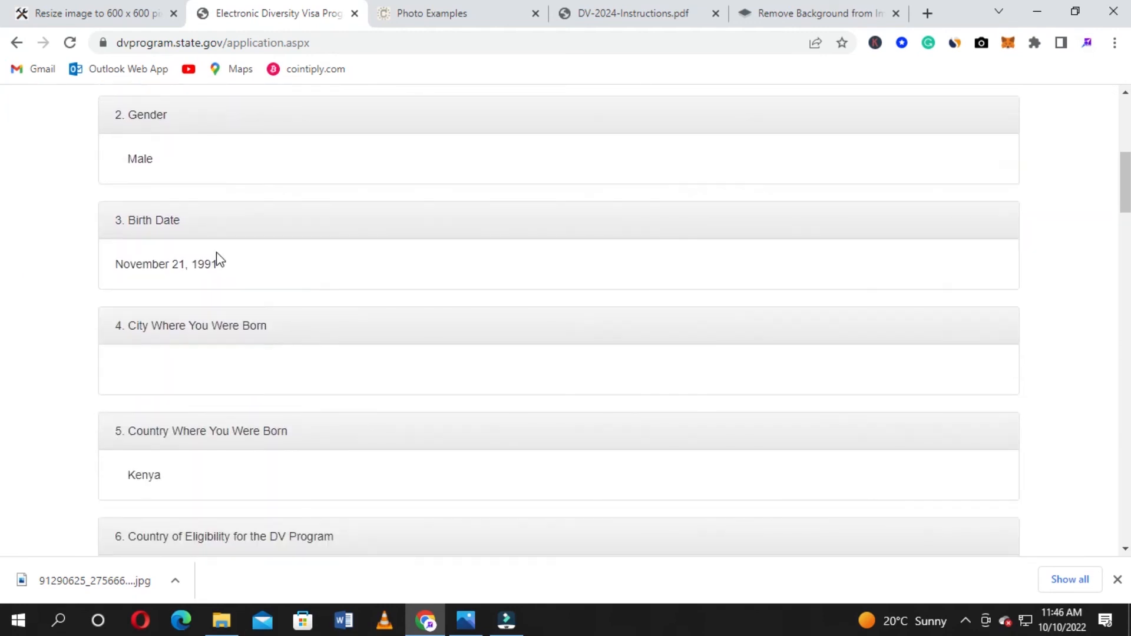
scroll(322, 280, "up", 4)
scroll(317, 286, "down", 6)
scroll(318, 296, "down", 7)
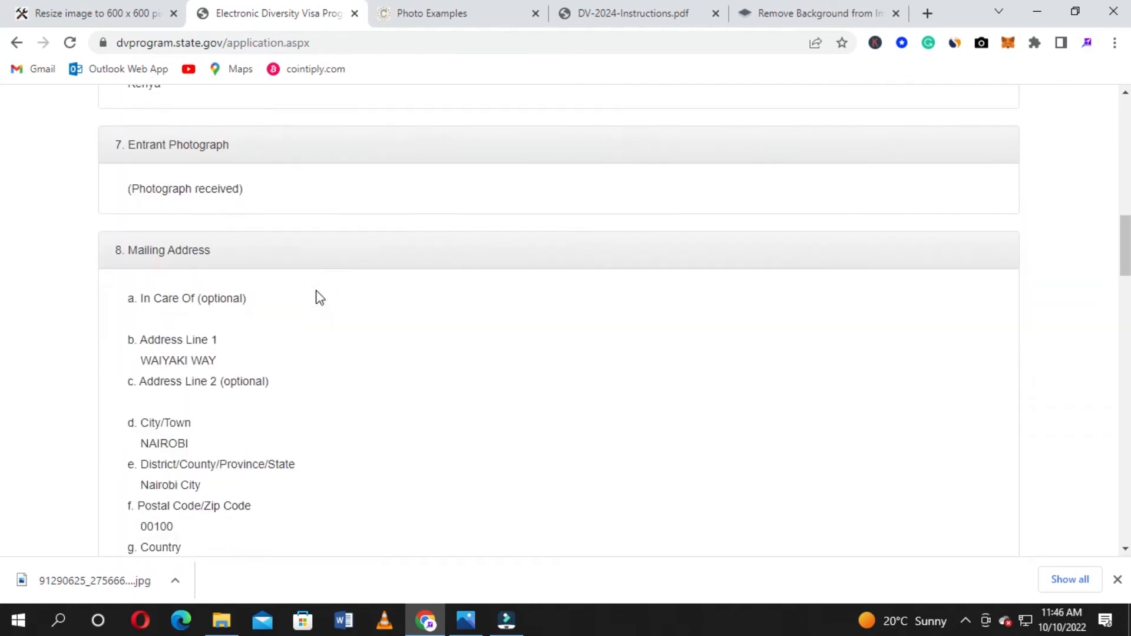
scroll(353, 293, "down", 4)
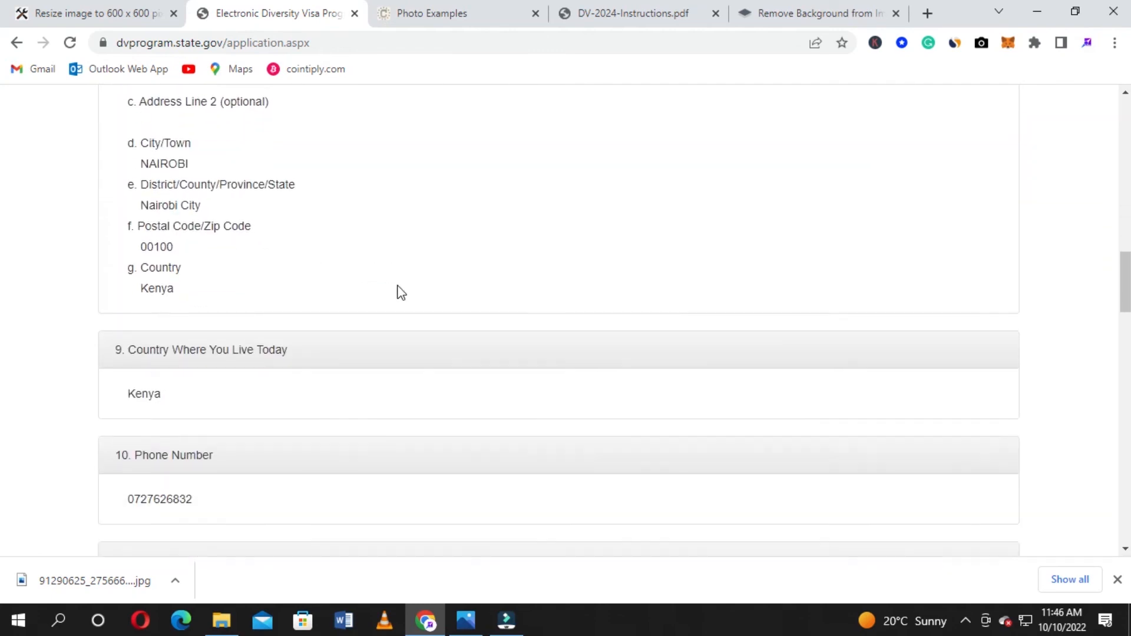
scroll(424, 293, "down", 3)
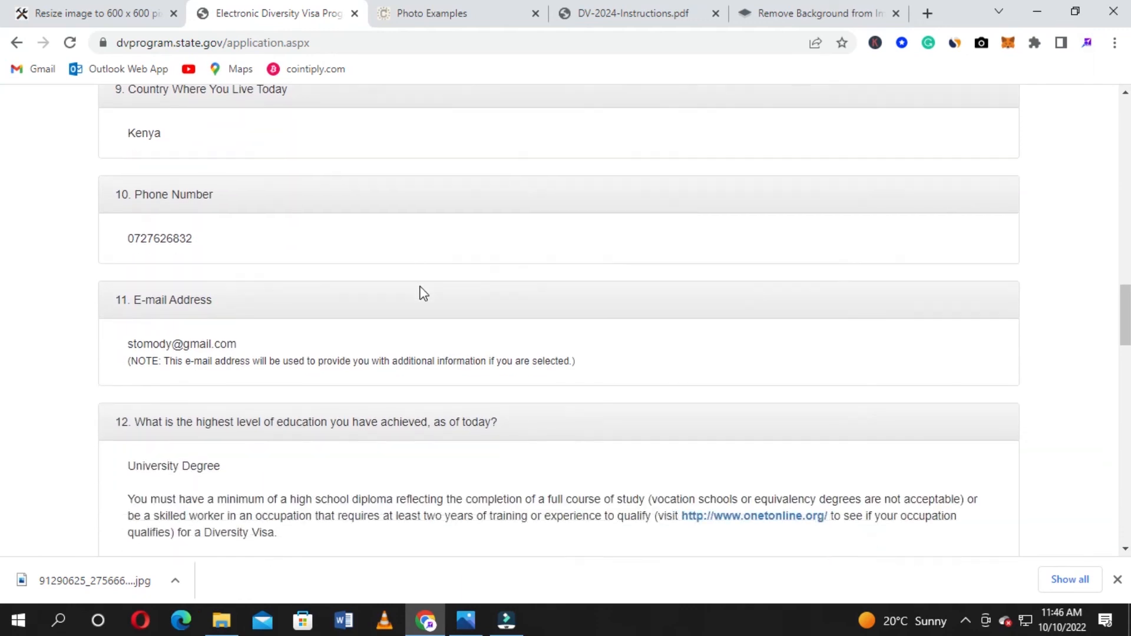
scroll(424, 293, "down", 5)
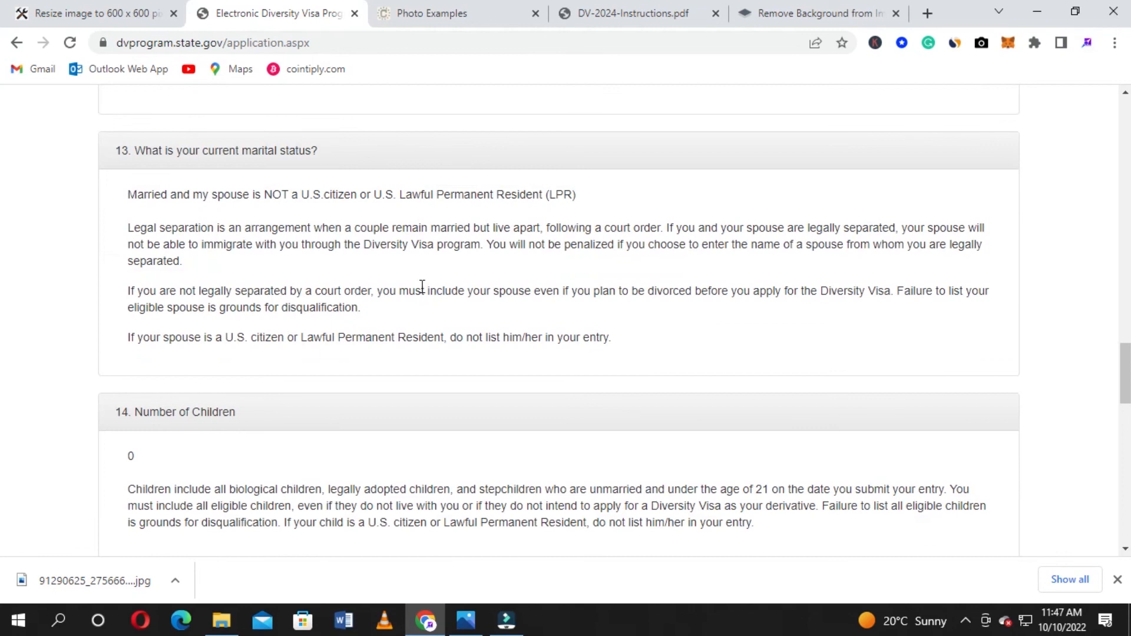
scroll(422, 287, "down", 3)
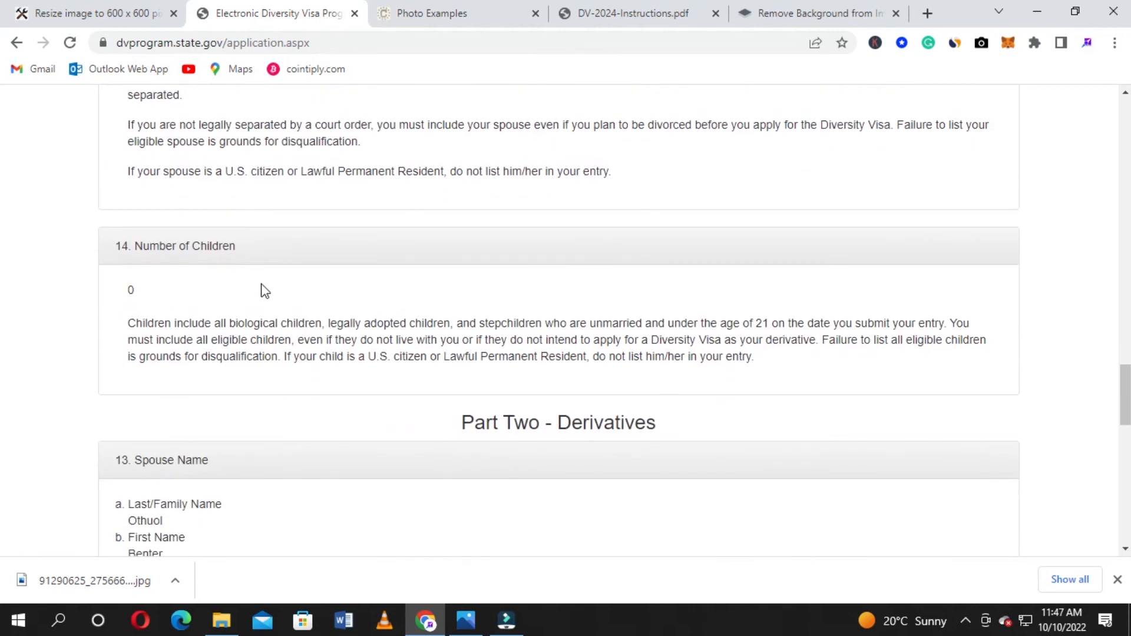
scroll(336, 288, "down", 1)
scroll(337, 289, "down", 3)
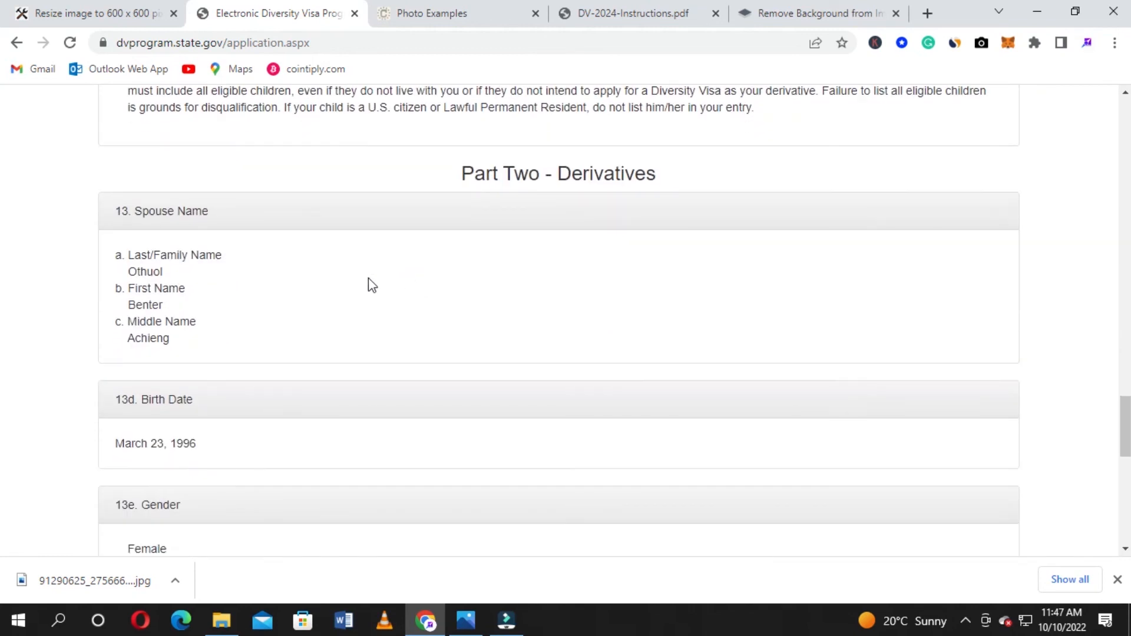
scroll(289, 284, "down", 1)
scroll(296, 281, "down", 2)
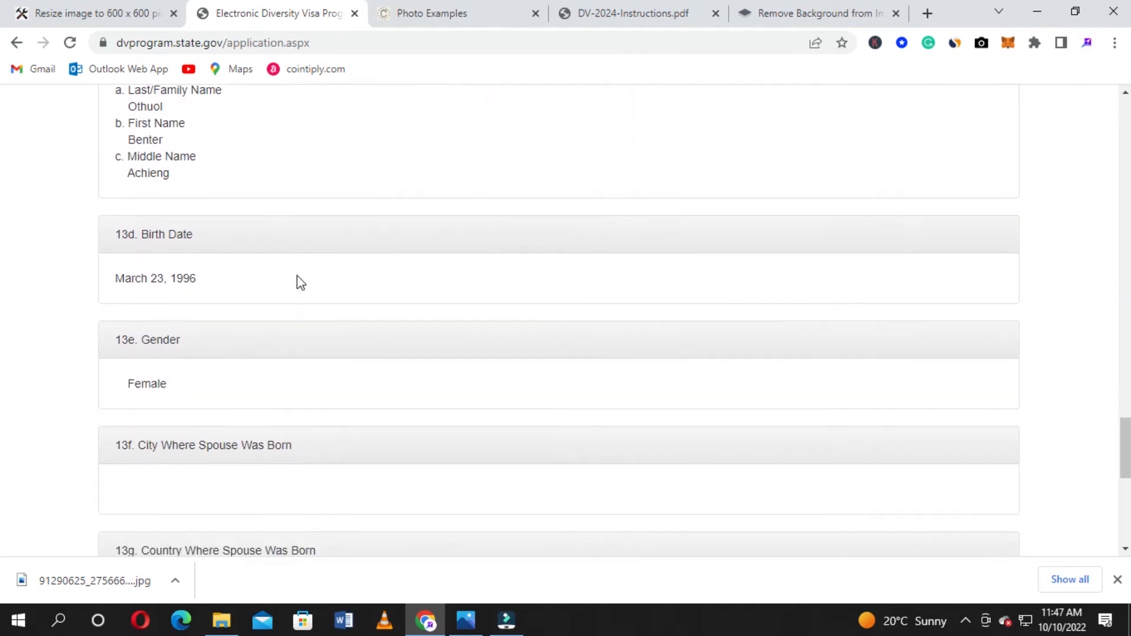
scroll(299, 281, "down", 3)
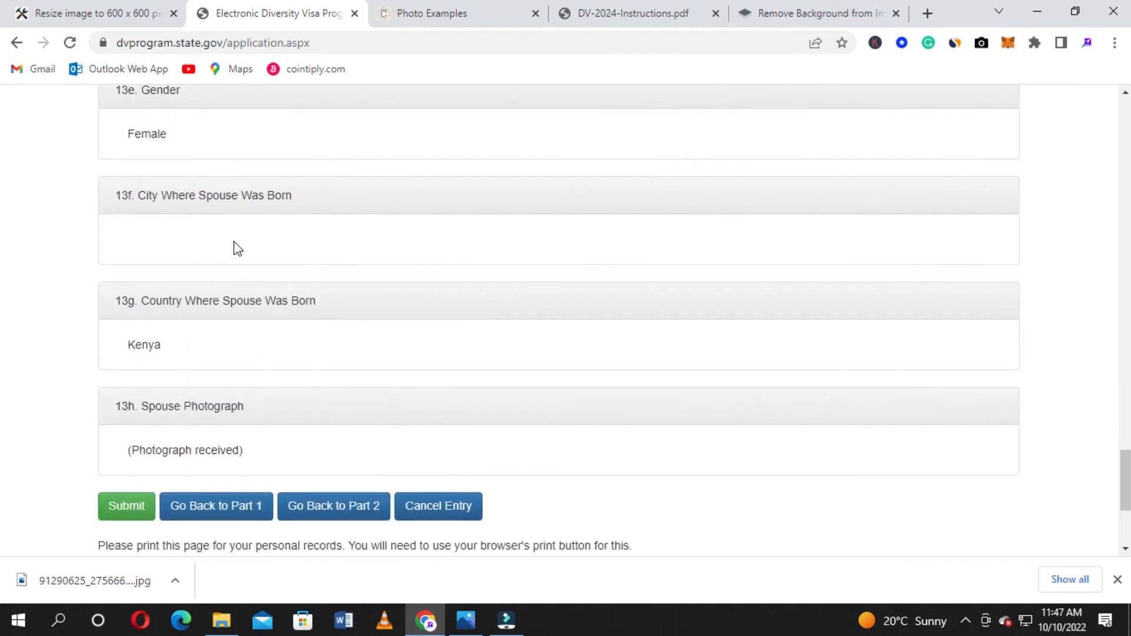
scroll(368, 283, "down", 3)
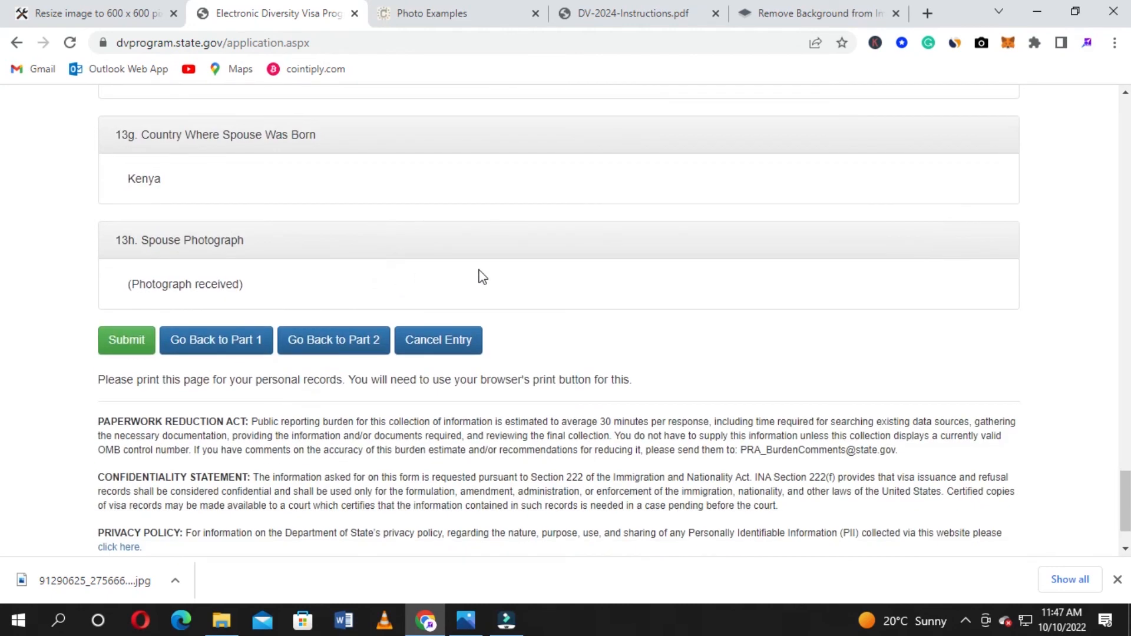
scroll(550, 280, "down", 1)
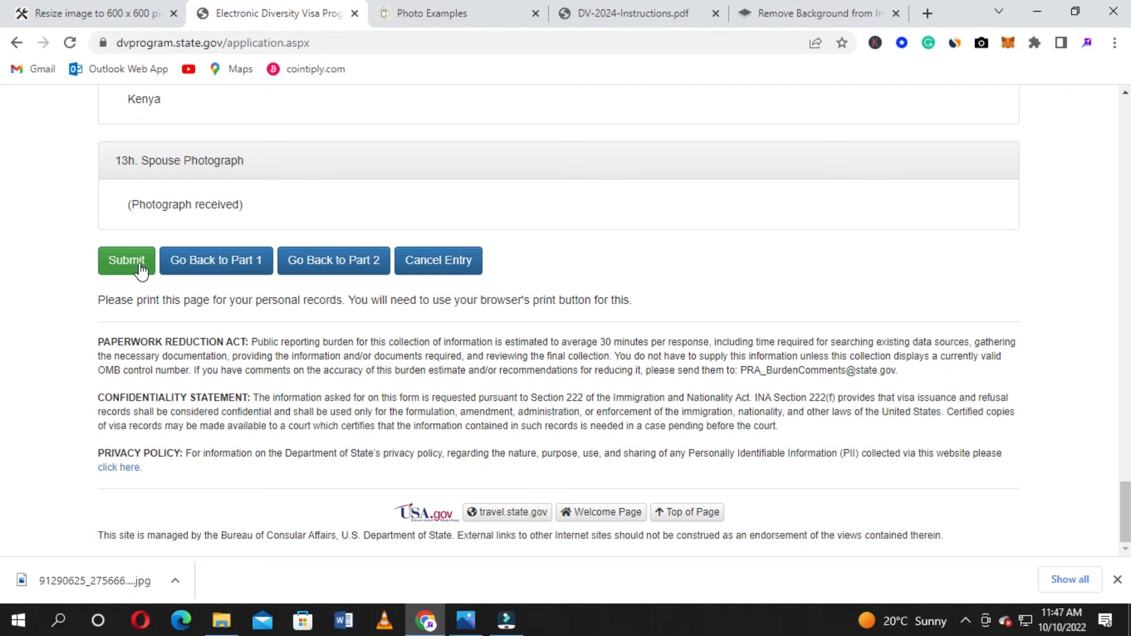
scroll(141, 266, "up", 1)
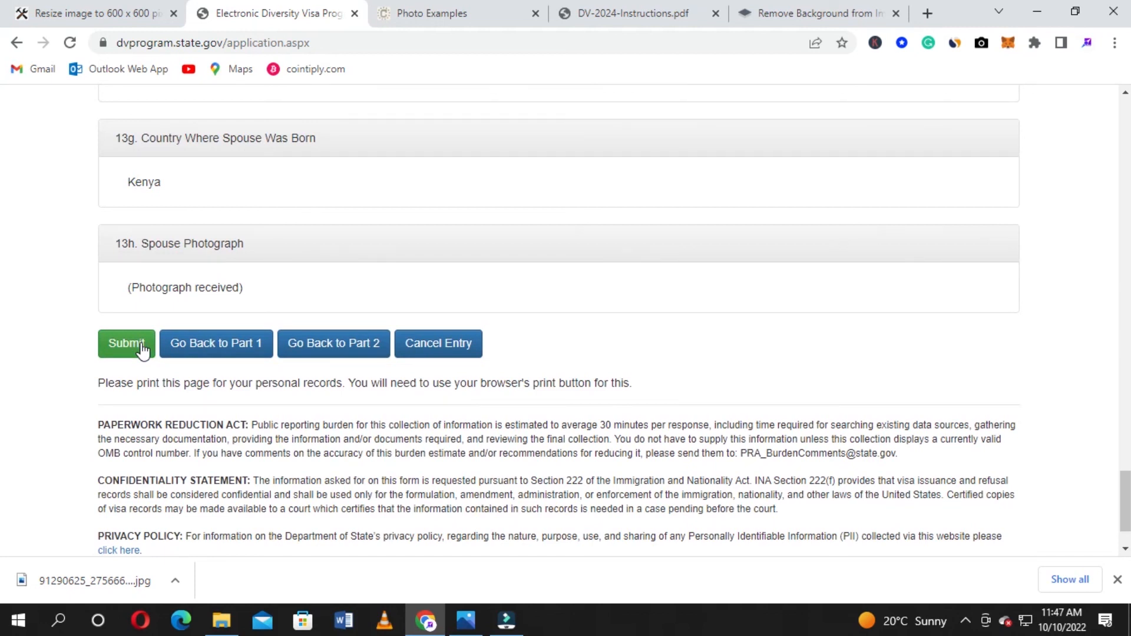
scroll(141, 351, "up", 5)
scroll(140, 345, "up", 2)
scroll(140, 347, "down", 7)
scroll(626, 361, "up", 1)
scroll(625, 356, "down", 3)
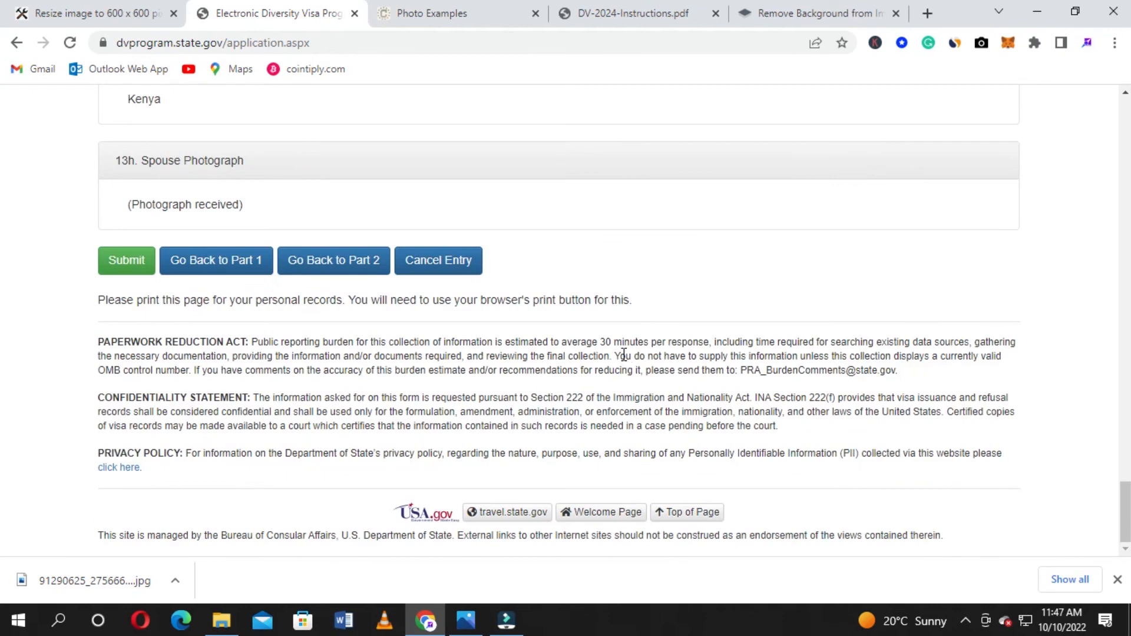
scroll(331, 373, "up", 4)
scroll(112, 270, "down", 4)
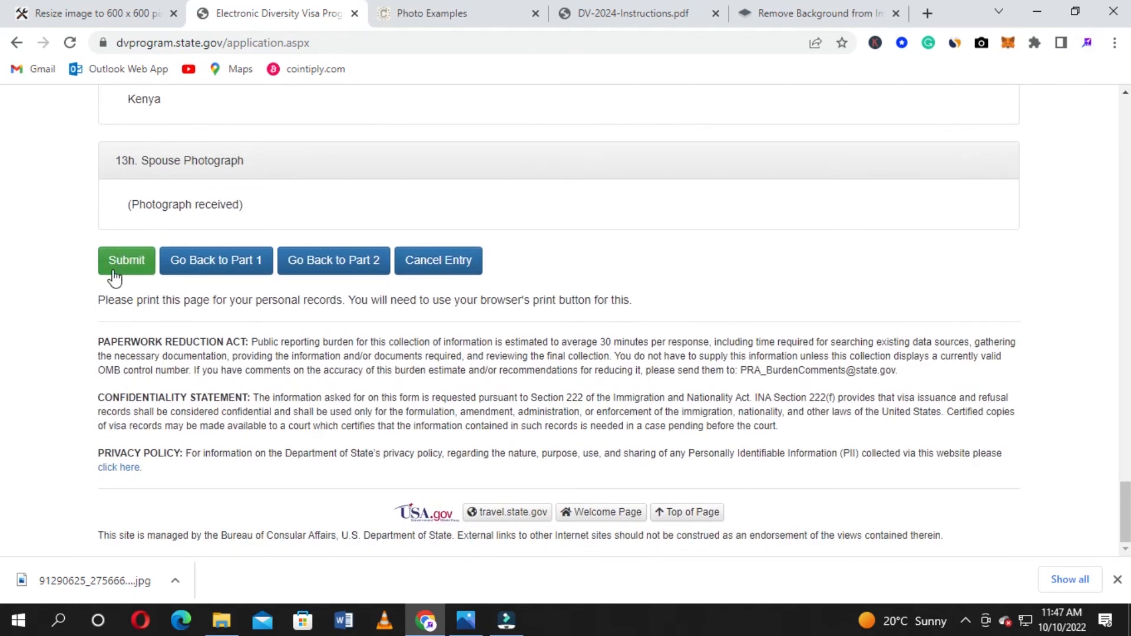
scroll(593, 318, "up", 1)
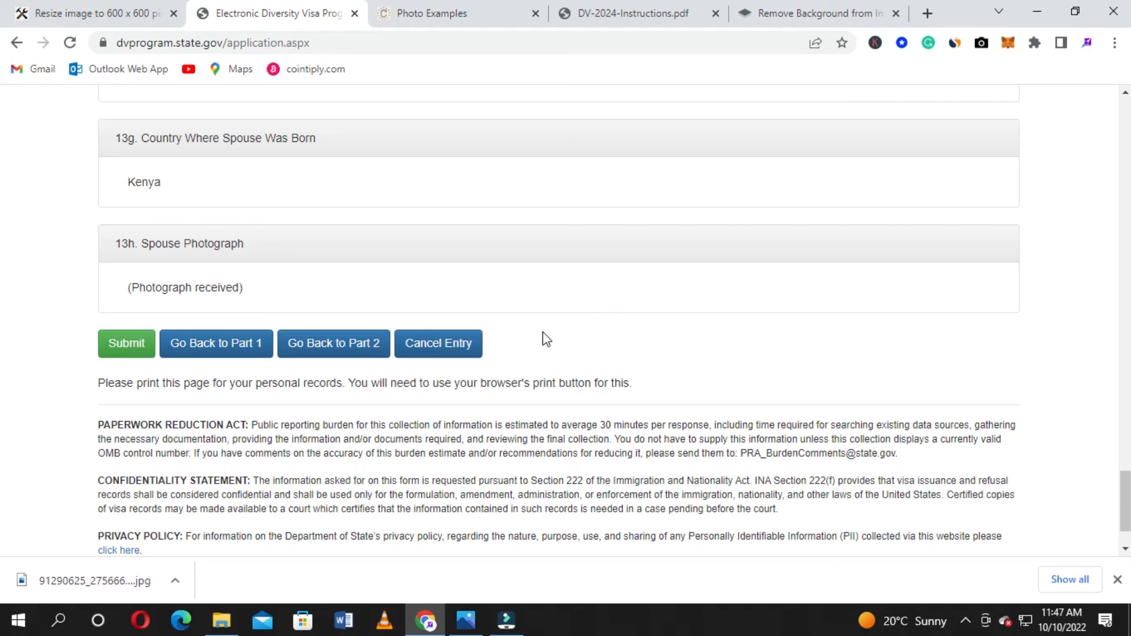
scroll(632, 345, "up", 2)
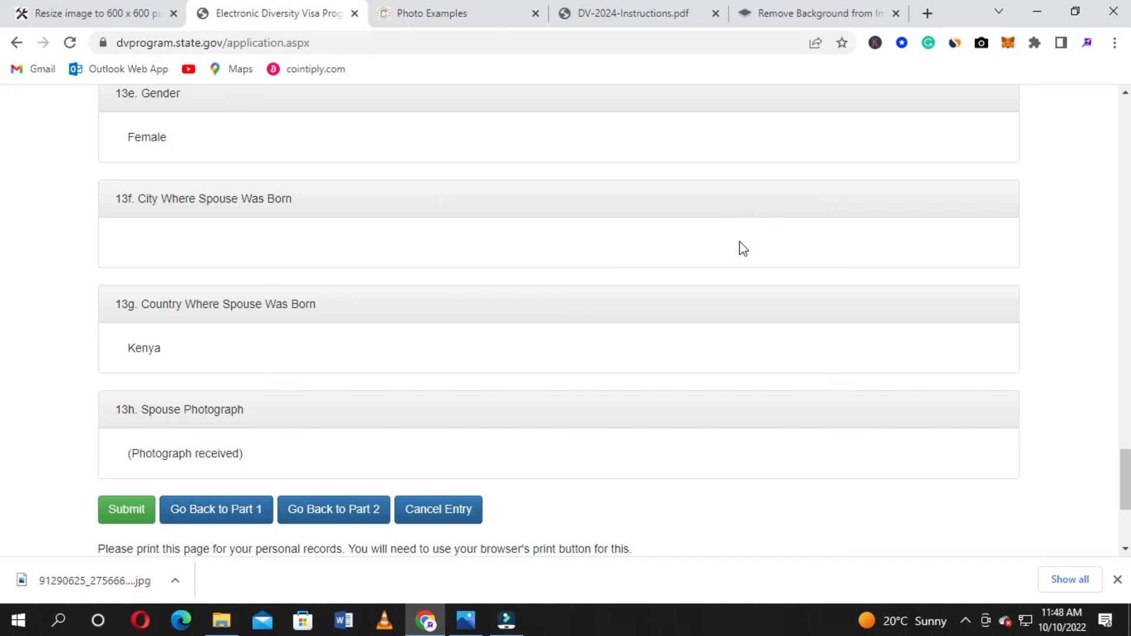
Scroll up to the top of the review page to recheck the entrant's address, name, gender and birth date
scroll(740, 242, "up", 12)
scroll(739, 243, "up", 12)
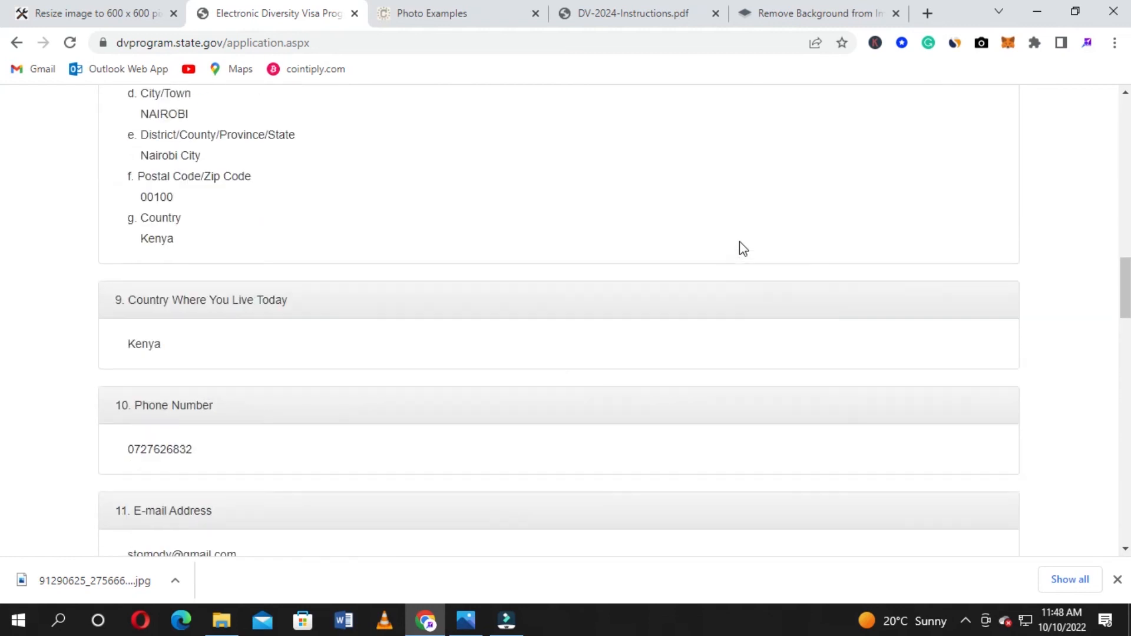
scroll(740, 241, "up", 12)
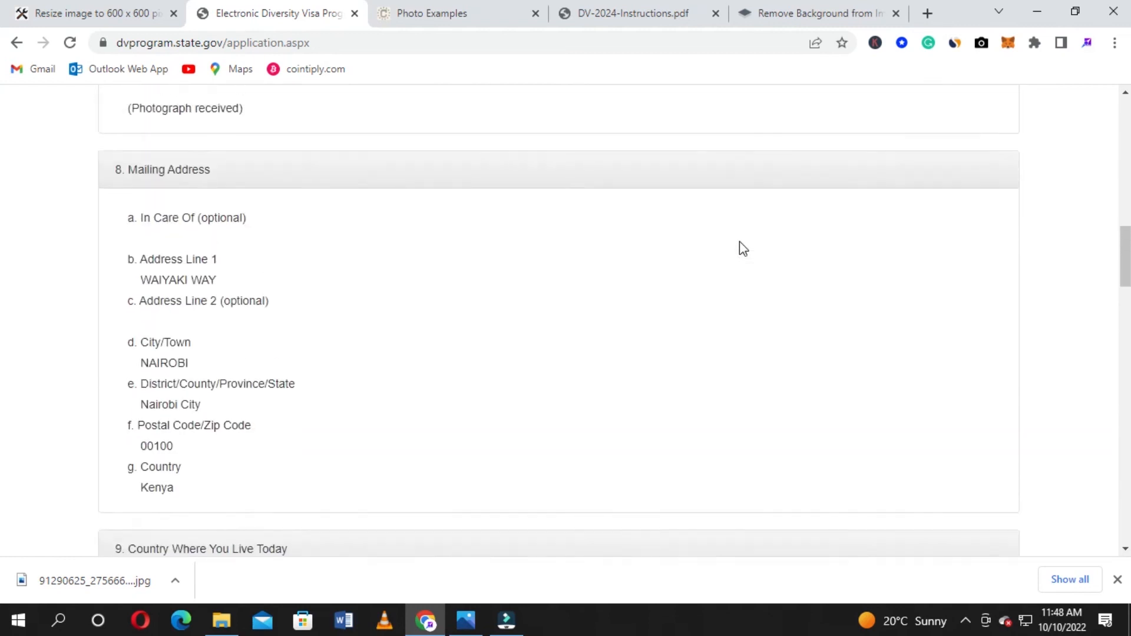
scroll(739, 241, "up", 8)
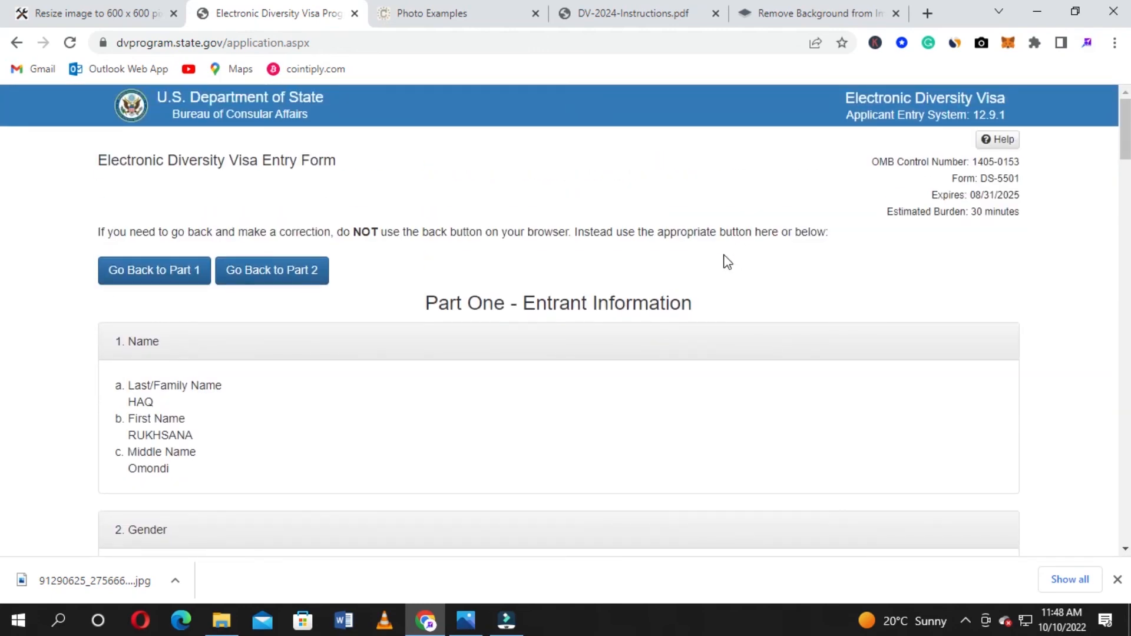
scroll(721, 257, "down", 5)
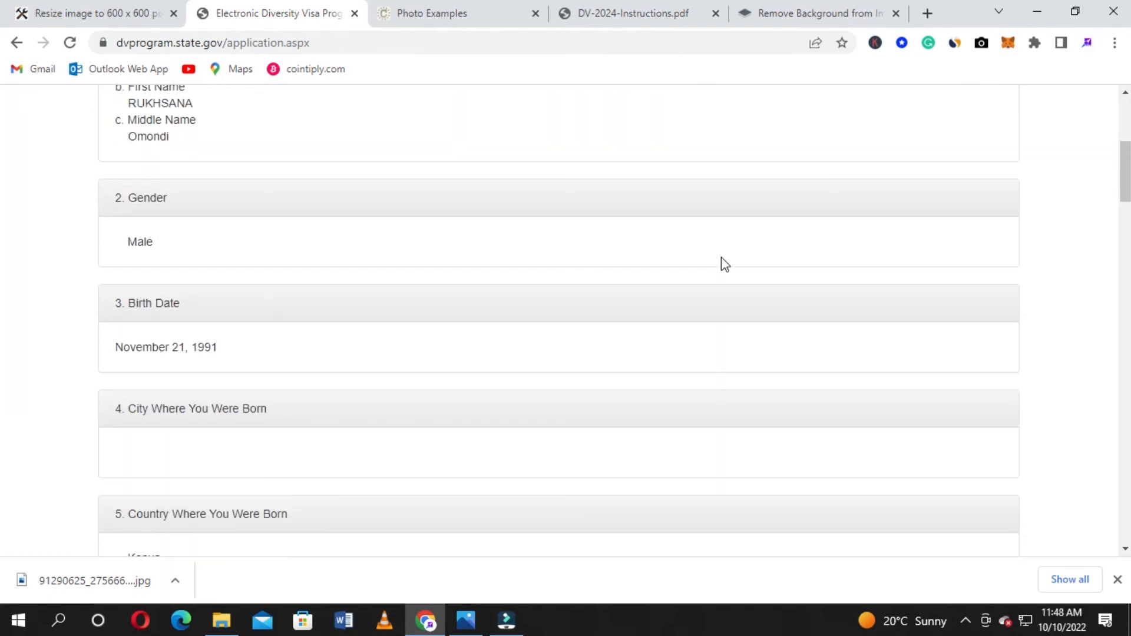
scroll(725, 265, "up", 5)
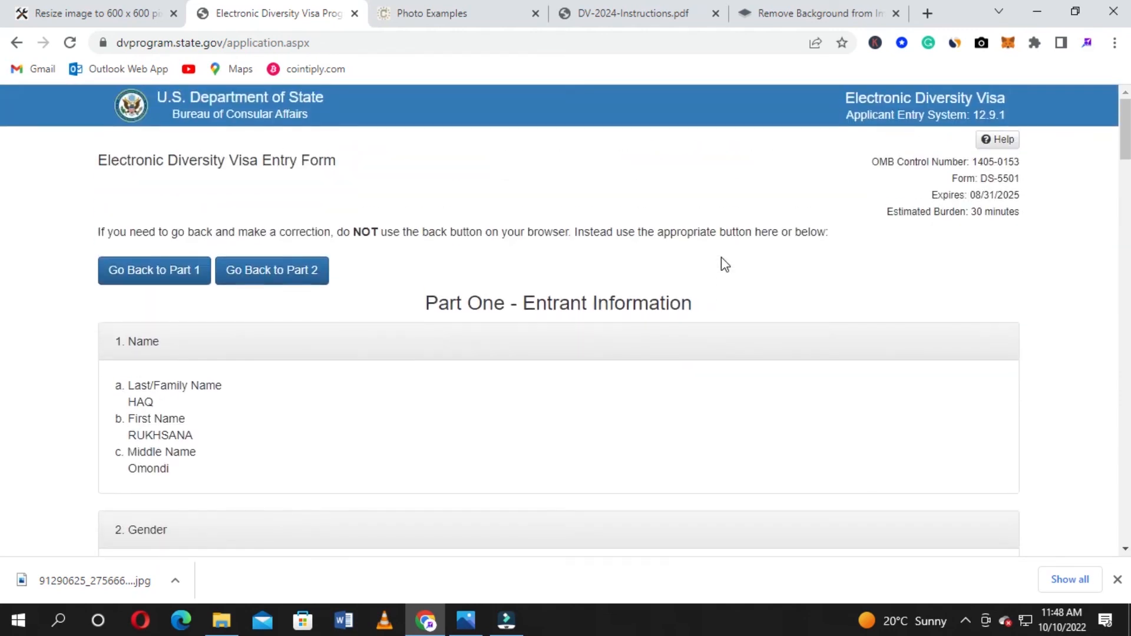